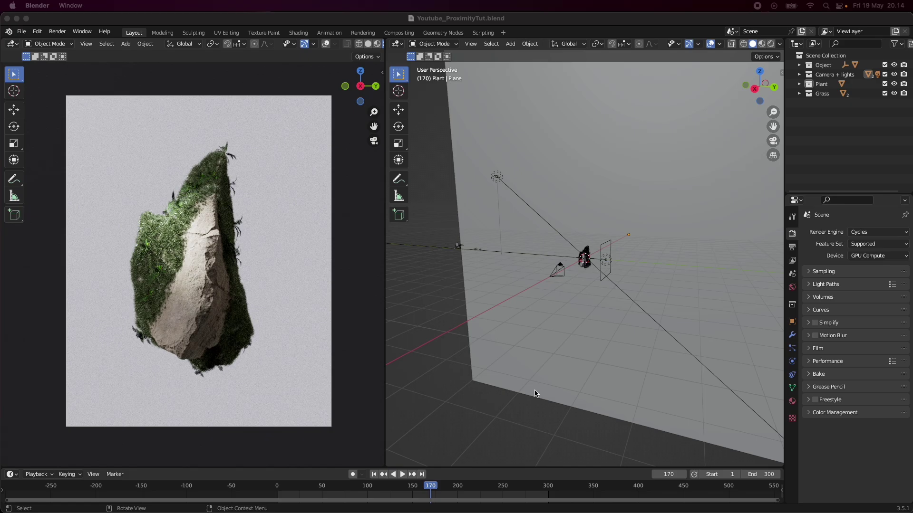
Step: Switch the camera viewport to solid shading, play the growth animation from the first frame, and return to frame 170
{"action": "left_click", "coordinate": [369, 45]}
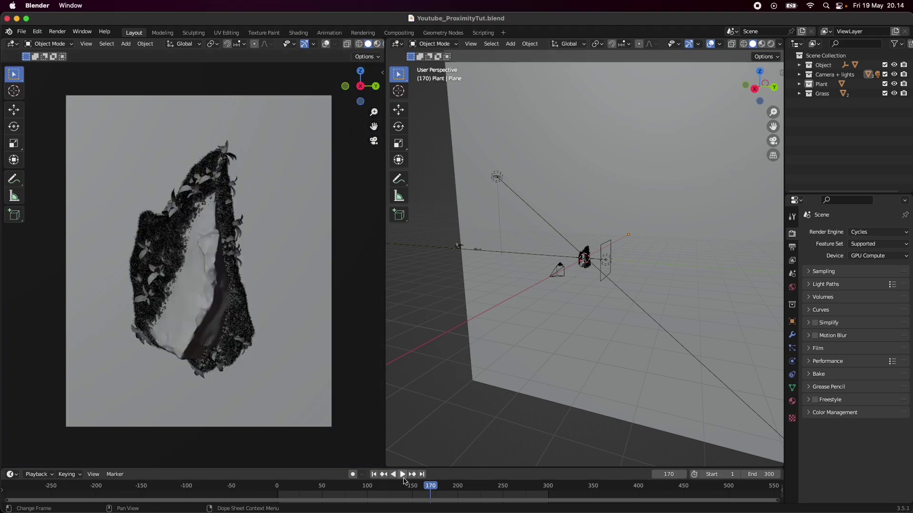
{"action": "left_click", "coordinate": [374, 475]}
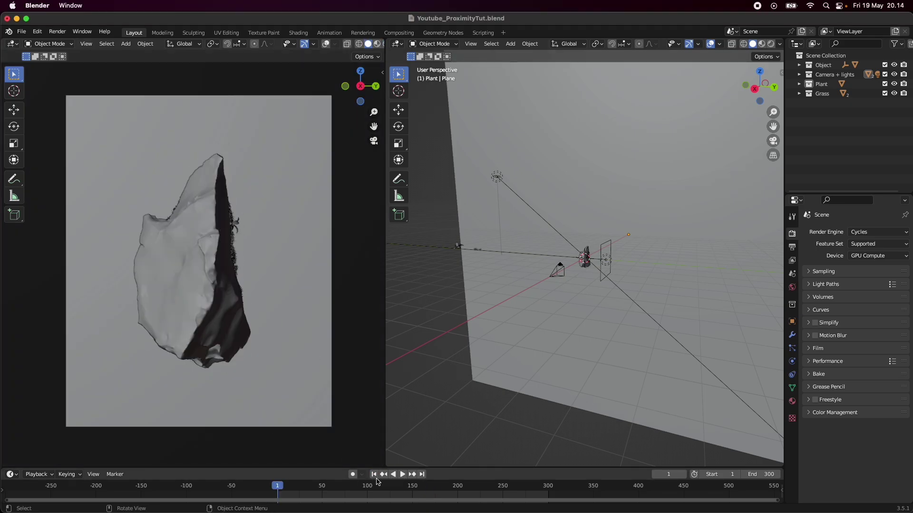
{"action": "left_click", "coordinate": [402, 475]}
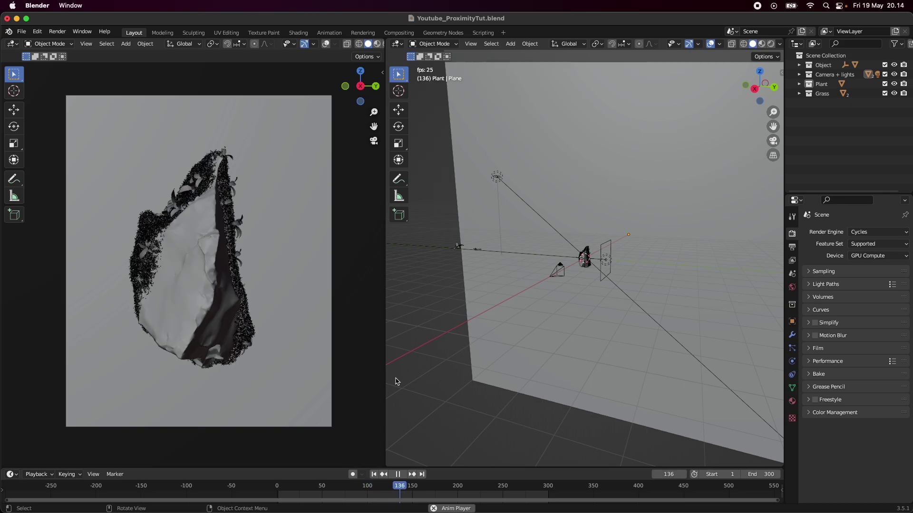
{"action": "key", "text": "space"}
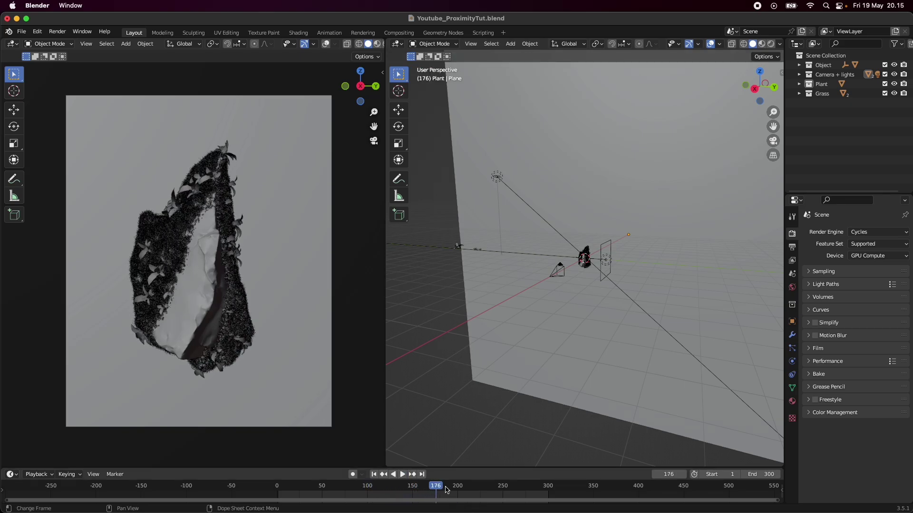
{"action": "left_click", "coordinate": [432, 490]}
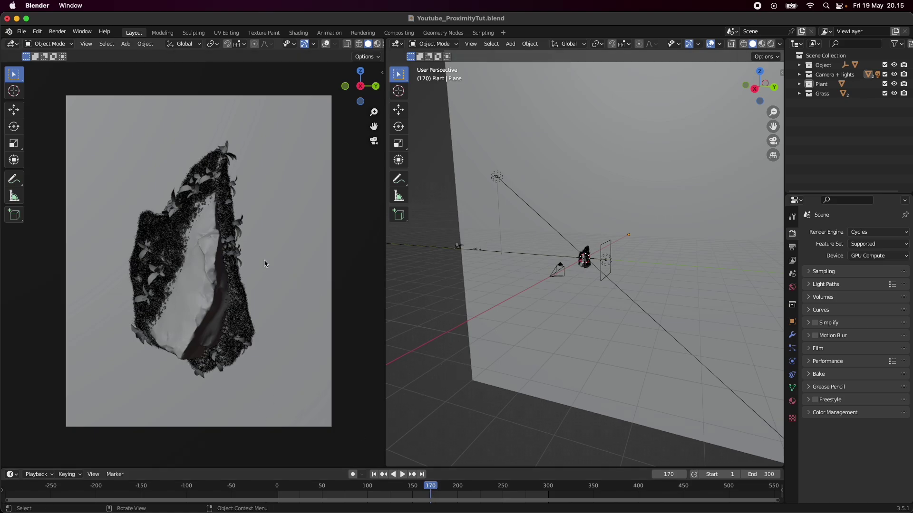
Step: Select the rock, show its node tree in a Geometry Node Editor in place of the perspective viewport, and save the file
{"action": "scroll", "coordinate": [545, 236], "scroll_direction": "up", "scroll_amount": 3}
{"action": "middle_click_drag", "start_coordinate": [566, 250], "coordinate": [614, 262]}
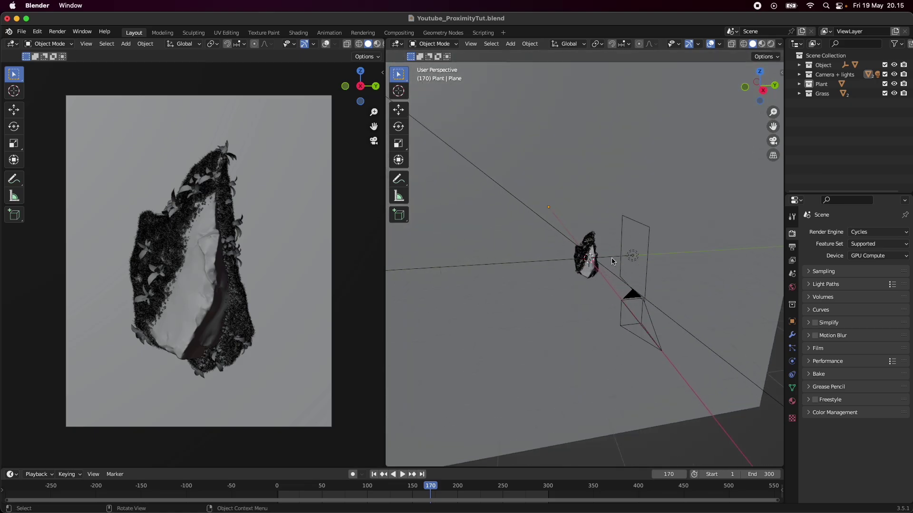
{"action": "scroll", "coordinate": [613, 262], "scroll_direction": "up", "scroll_amount": 2}
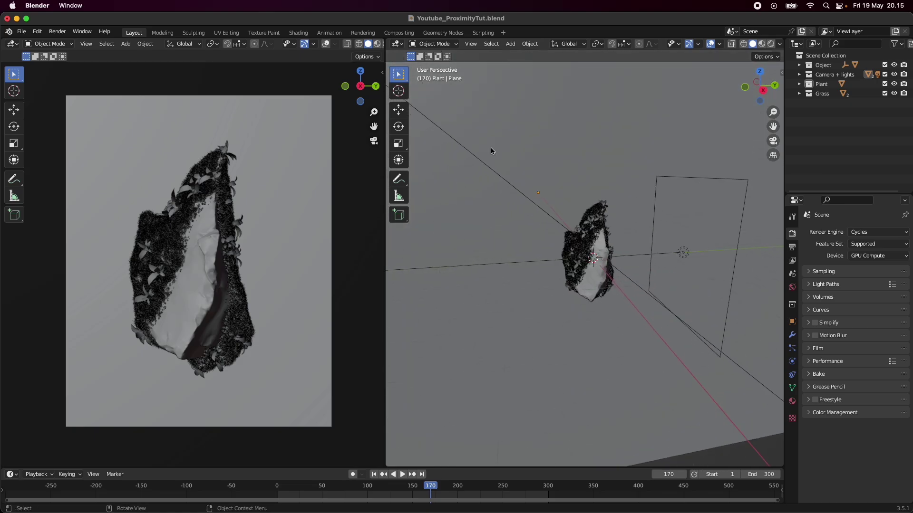
{"action": "left_click", "coordinate": [397, 43]}
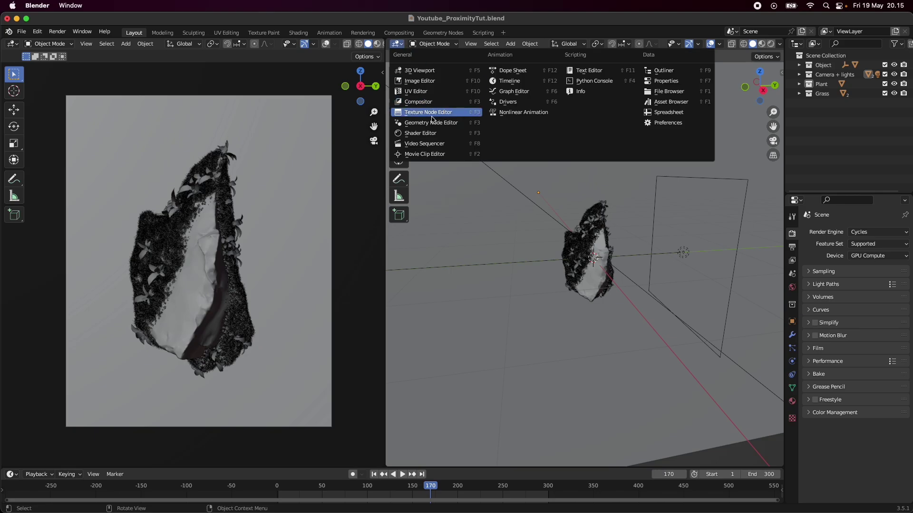
{"action": "left_click", "coordinate": [492, 189]}
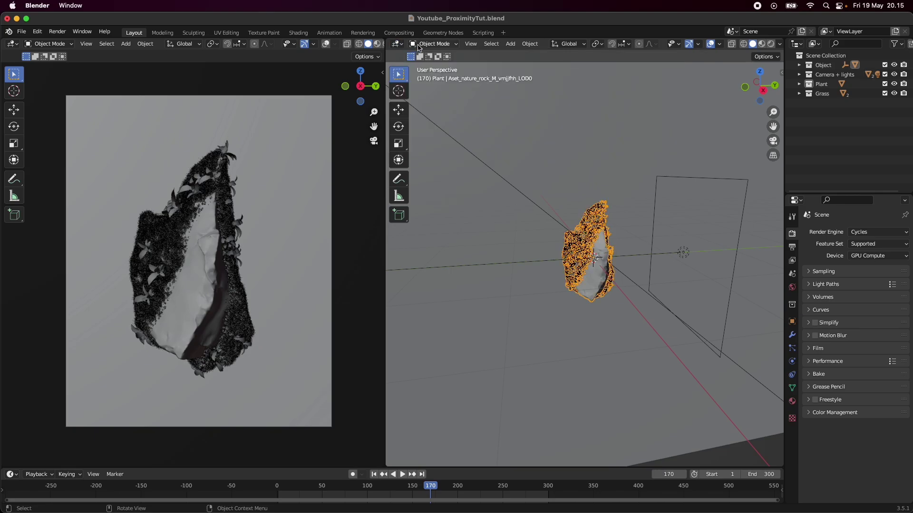
{"action": "left_click", "coordinate": [396, 44]}
{"action": "left_click", "coordinate": [432, 124]}
{"action": "key", "text": "Home"}
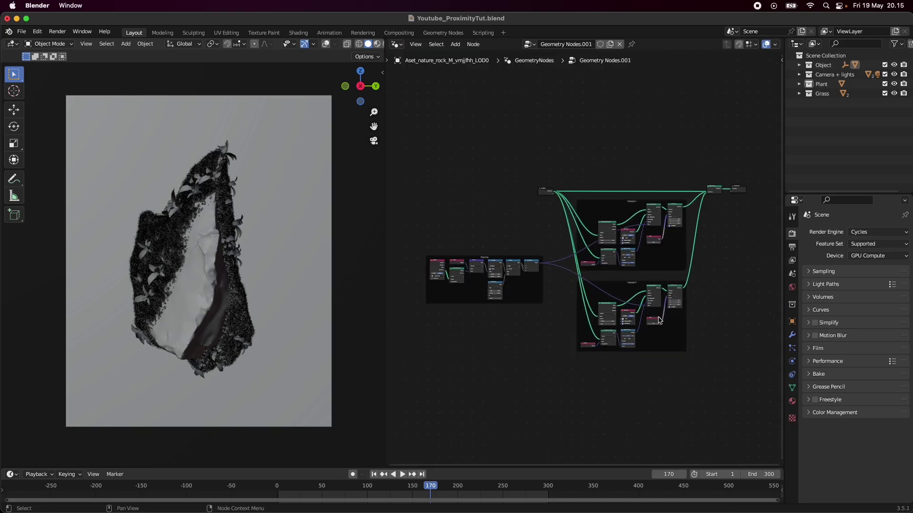
{"action": "scroll", "coordinate": [659, 320], "scroll_direction": "up", "scroll_amount": 2}
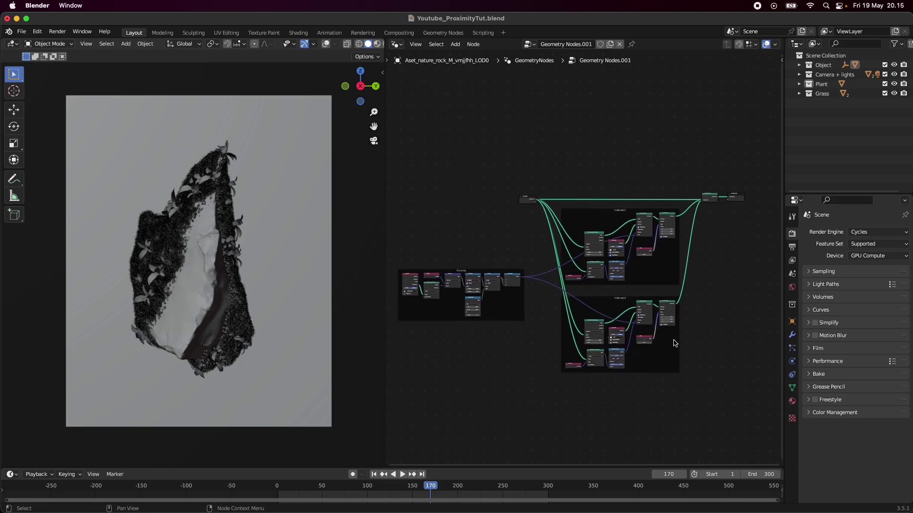
{"action": "key", "text": "super+s"}
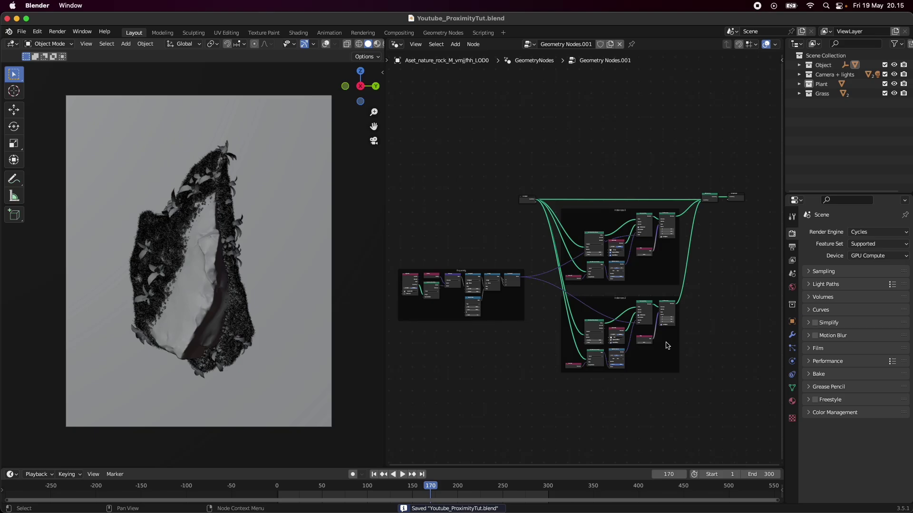
Step: Delete the three framed node groups and the join node from the rock's tree, and unlink the node tree
{"action": "scroll", "coordinate": [668, 346], "scroll_direction": "down", "scroll_amount": 1}
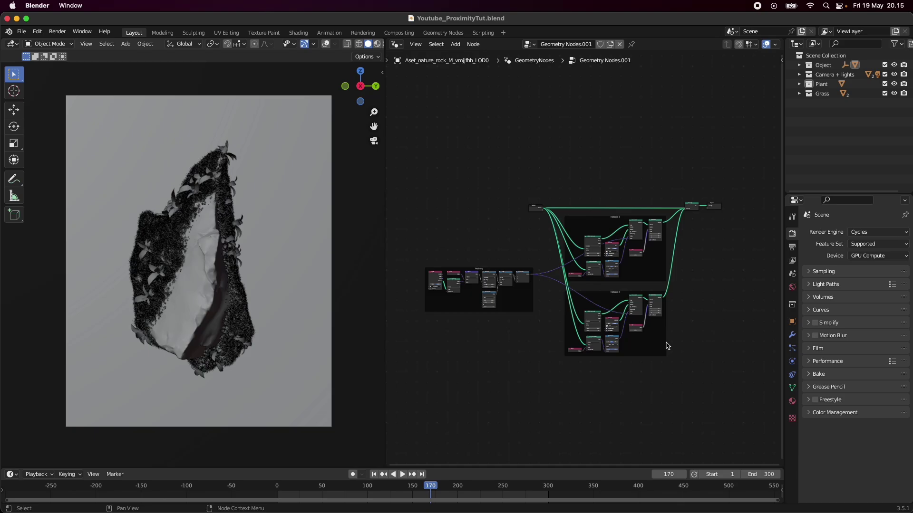
{"action": "left_click_drag", "start_coordinate": [410, 393], "coordinate": [691, 225]}
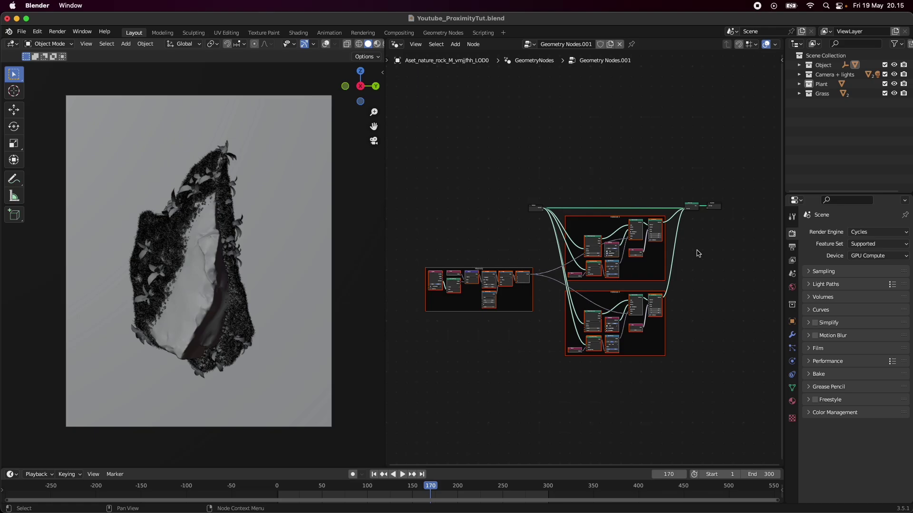
{"action": "key", "text": "Delete"}
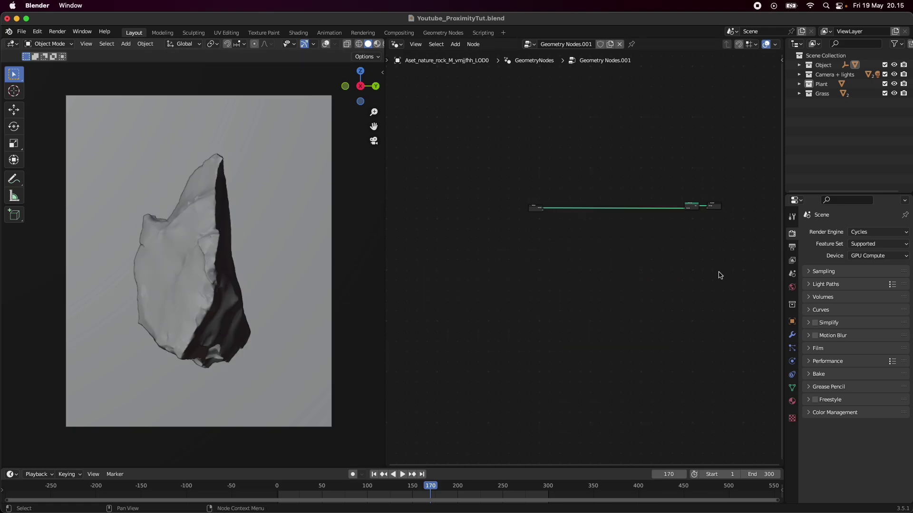
{"action": "scroll", "coordinate": [677, 255], "scroll_direction": "up", "scroll_amount": 2}
{"action": "left_click", "coordinate": [730, 188]}
{"action": "key", "text": "Delete"}
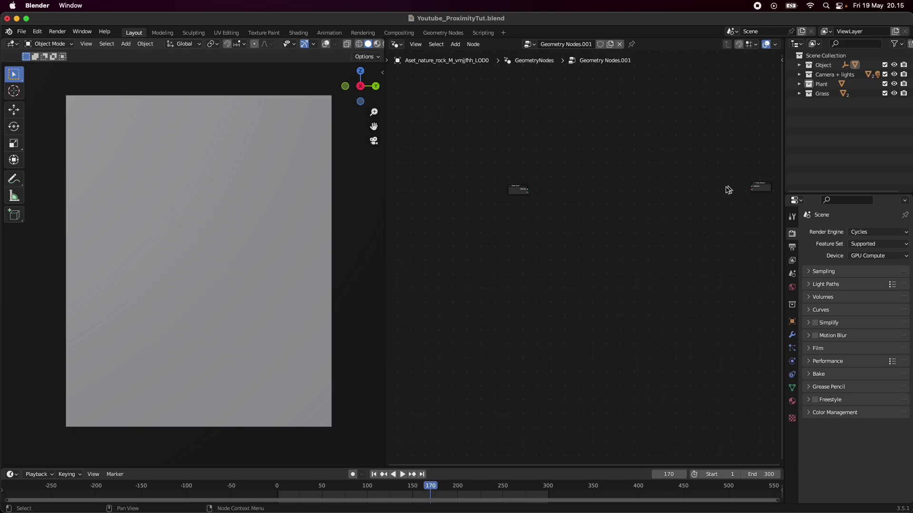
{"action": "left_click", "coordinate": [623, 47]}
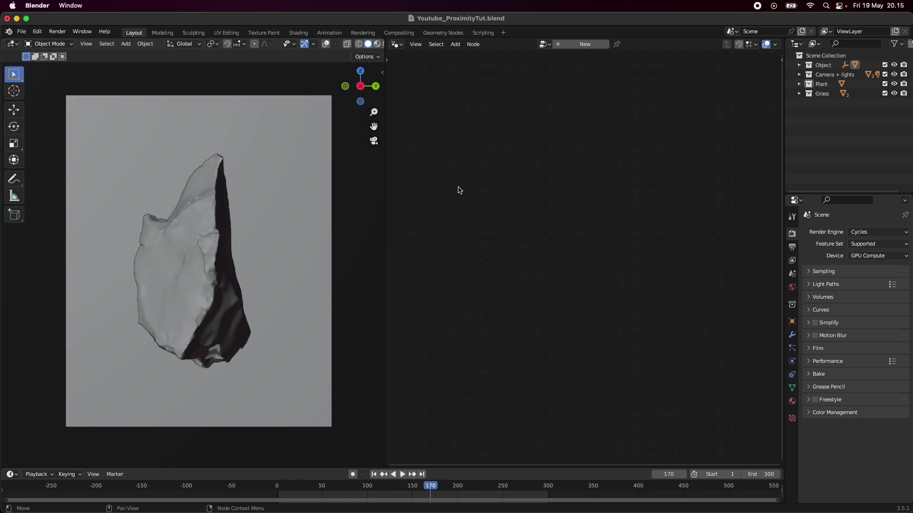
Step: Show the bare rock in a 3D Viewport from the right orthographic view in place of the node editor, and save the file
{"action": "left_click", "coordinate": [396, 44]}
{"action": "left_click", "coordinate": [414, 69]}
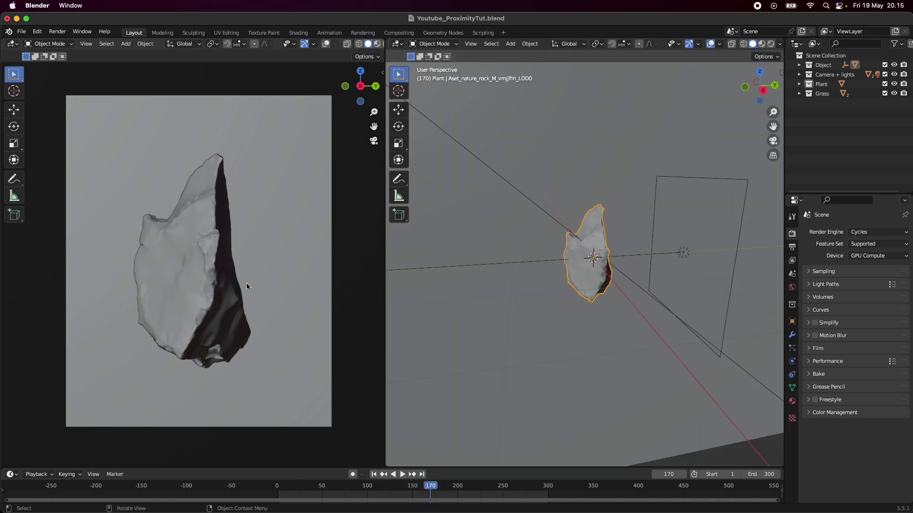
{"action": "scroll", "coordinate": [665, 294], "scroll_direction": "up", "scroll_amount": 5}
{"action": "middle_click_drag", "start_coordinate": [665, 295], "coordinate": [581, 301]}
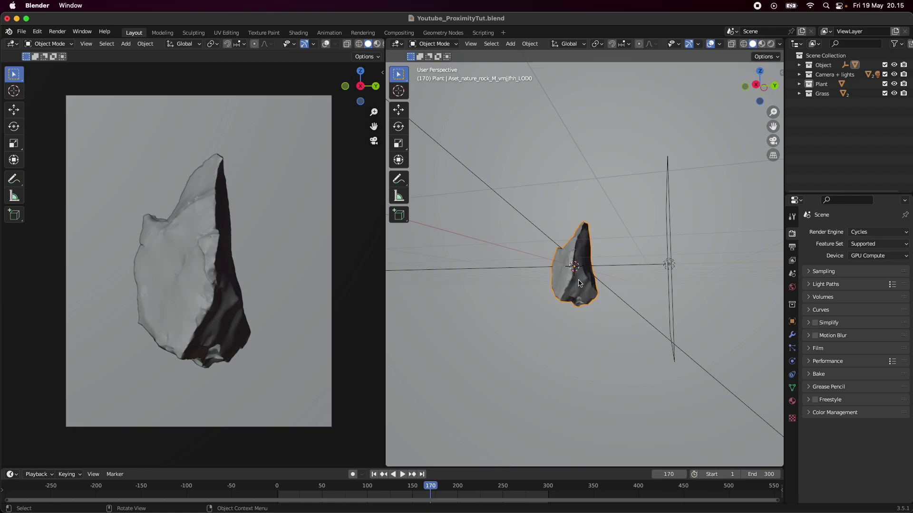
{"action": "key", "text": "super+s"}
{"action": "left_click", "coordinate": [756, 85]}
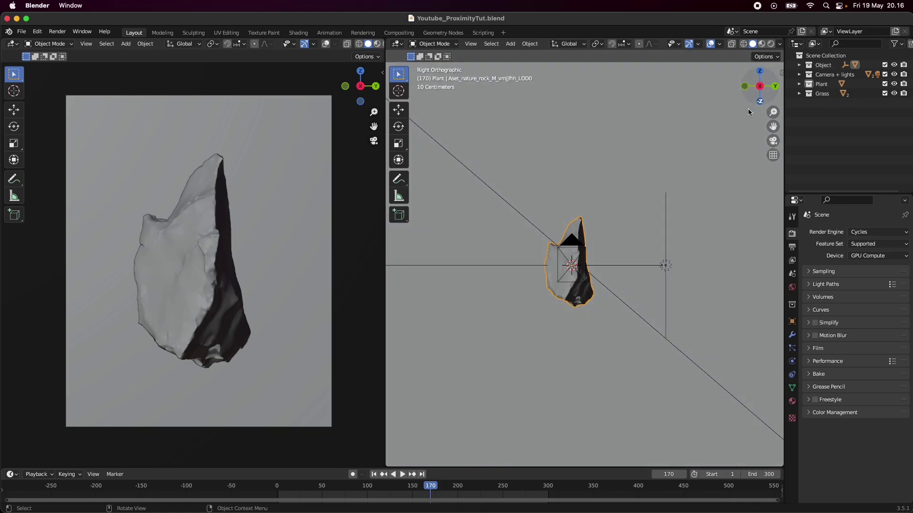
{"action": "key", "text": "super+s"}
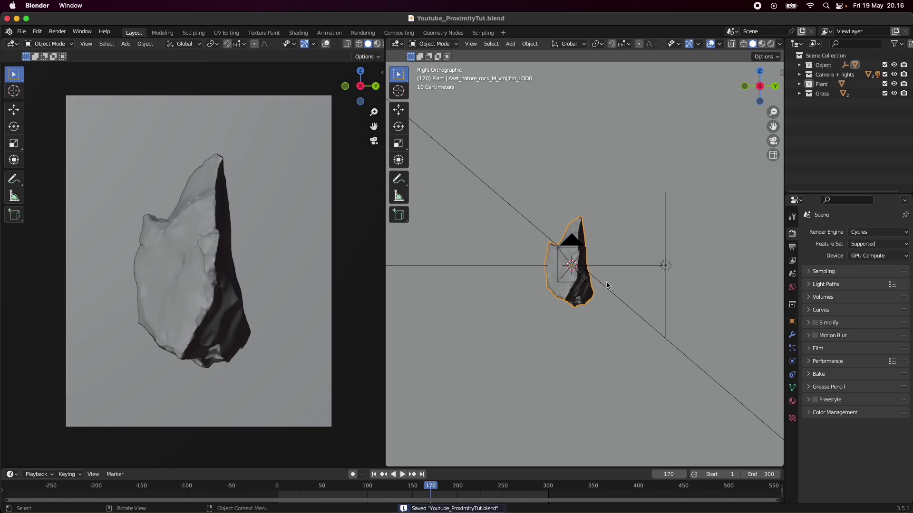
Step: Change the right orthographic viewport to a wider Geometry Node Editor and enable overlays in the camera viewport
{"action": "left_click", "coordinate": [397, 43]}
{"action": "left_click", "coordinate": [444, 122]}
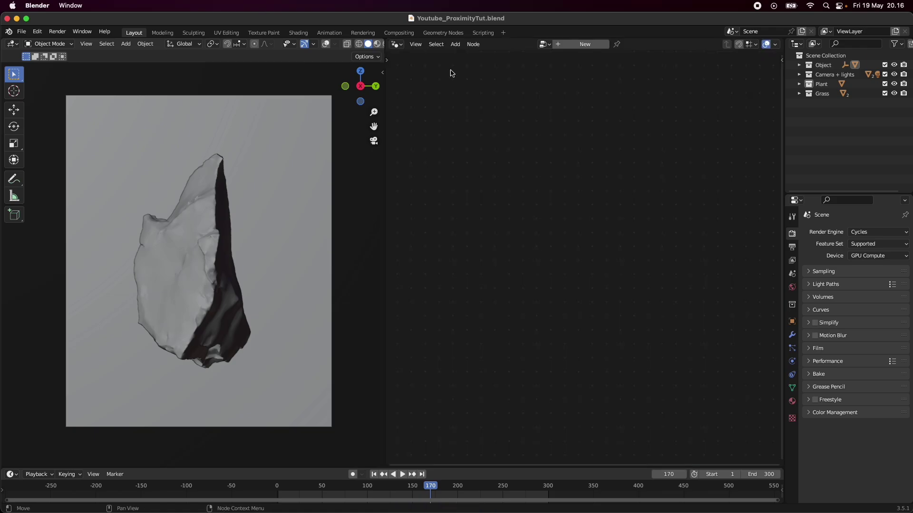
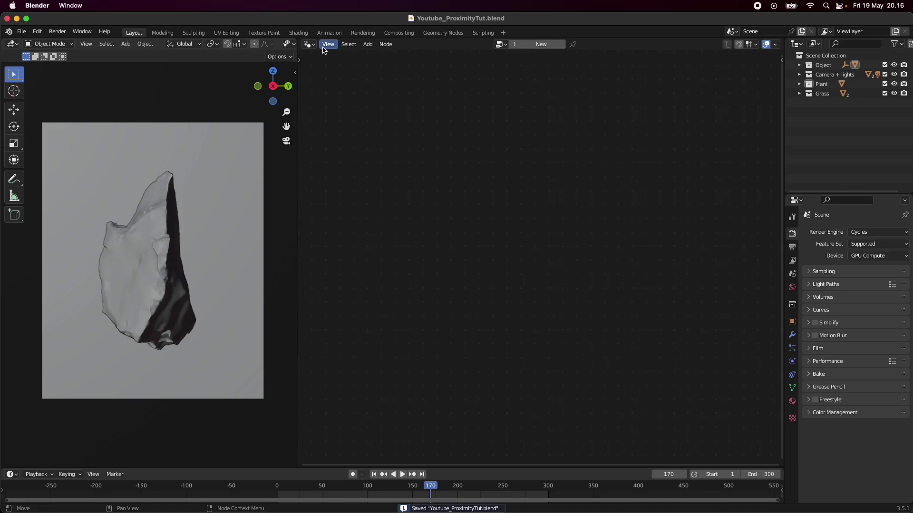
{"action": "left_click", "coordinate": [316, 50]}
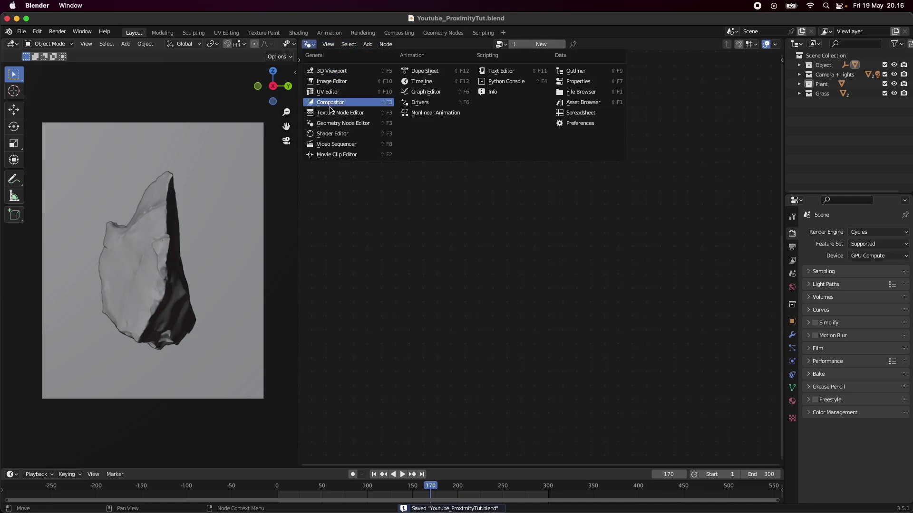
{"action": "left_click", "coordinate": [350, 127]}
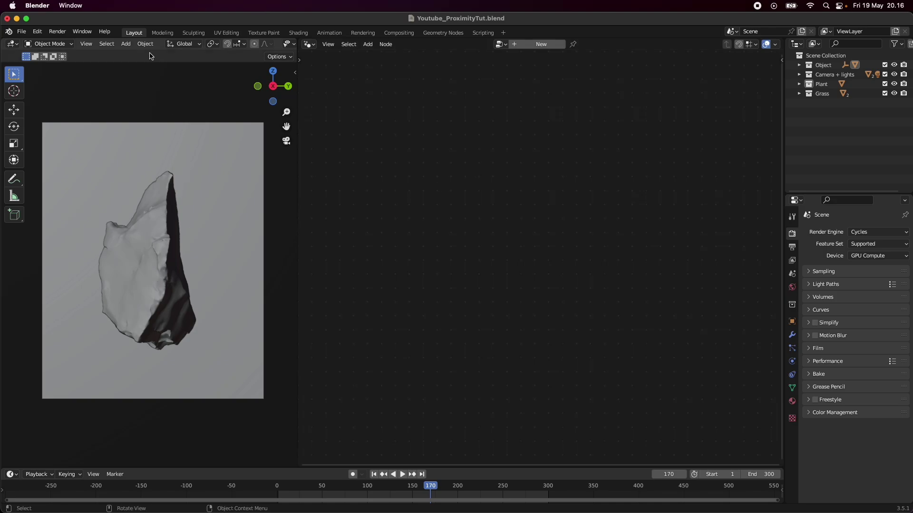
{"action": "scroll", "coordinate": [186, 50], "scroll_direction": "down", "scroll_amount": 5}
{"action": "left_click", "coordinate": [220, 46]}
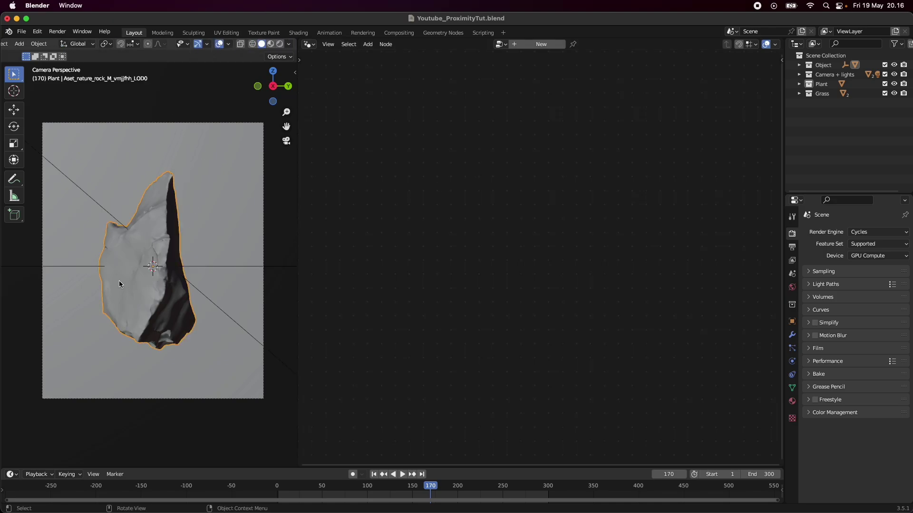
Step: Create a new geometry node tree on the rock and space the Group Input and Group Output nodes far apart
{"action": "left_click", "coordinate": [544, 47]}
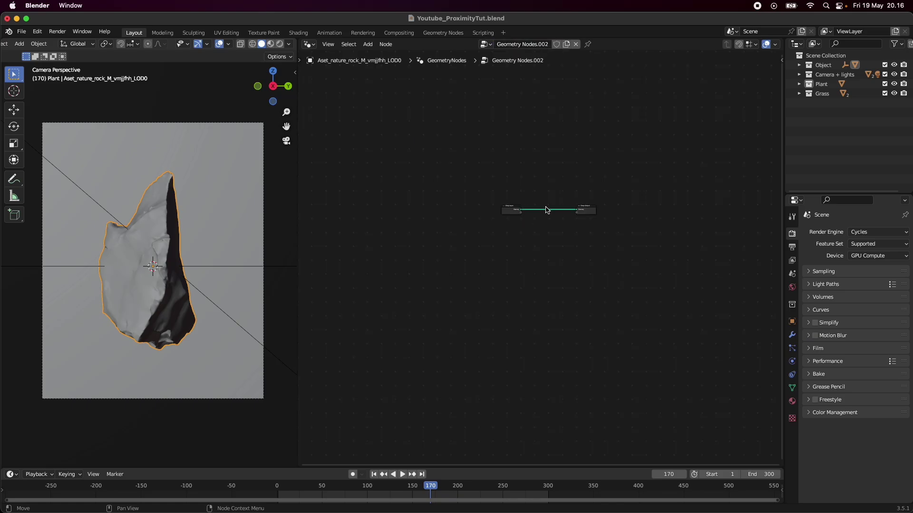
{"action": "middle_click_drag", "start_coordinate": [552, 214], "coordinate": [514, 267]}
{"action": "left_click_drag", "start_coordinate": [571, 236], "coordinate": [693, 234]}
{"action": "left_click_drag", "start_coordinate": [453, 237], "coordinate": [387, 234]}
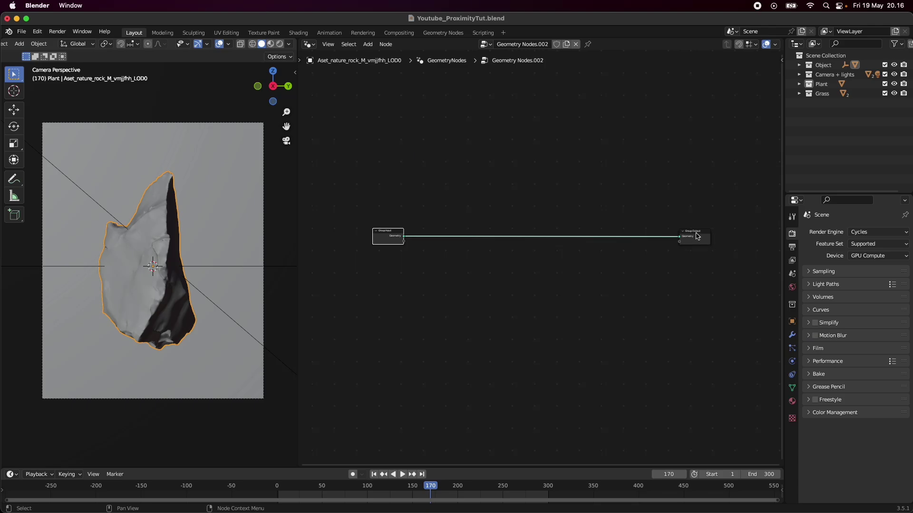
{"action": "left_click", "coordinate": [500, 286]}
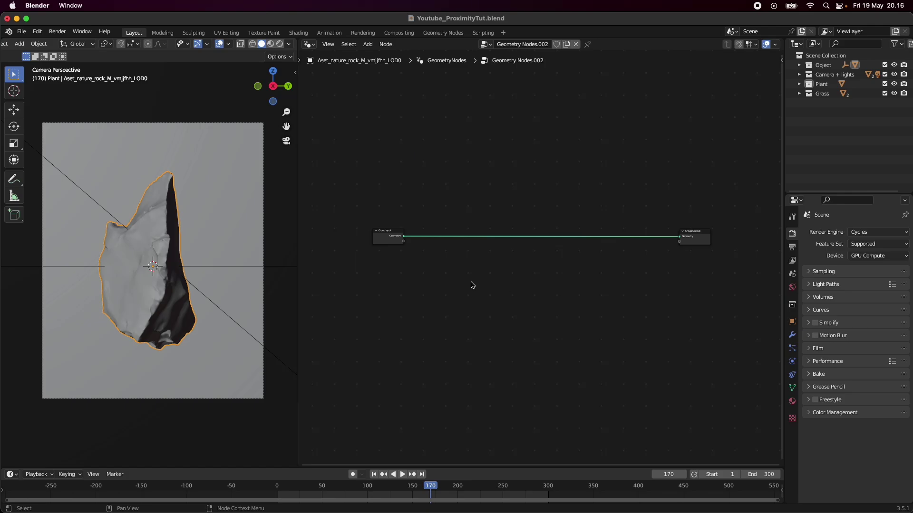
Step: Insert a Distribute Points on Faces node between Group Input and Group Output and inspect the points on the rock
{"action": "key", "text": "shift+a"}
{"action": "type", "text": "distr"}
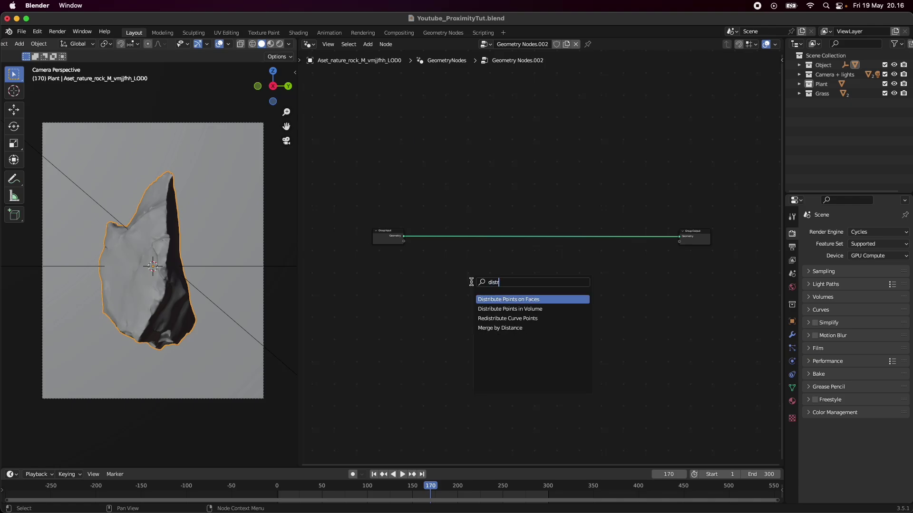
{"action": "type", "text": "ibu"}
{"action": "left_click", "coordinate": [548, 299]}
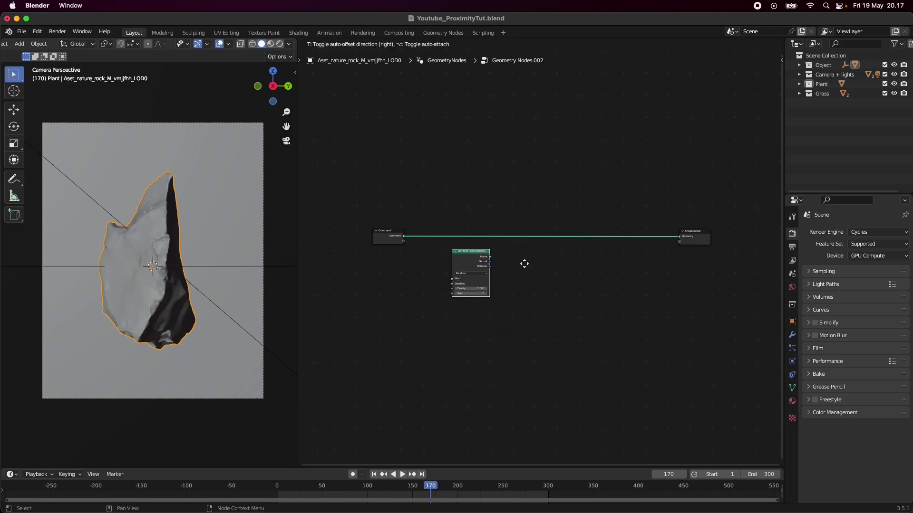
{"action": "left_click", "coordinate": [550, 246]}
{"action": "left_click_drag", "start_coordinate": [499, 233], "coordinate": [513, 240]}
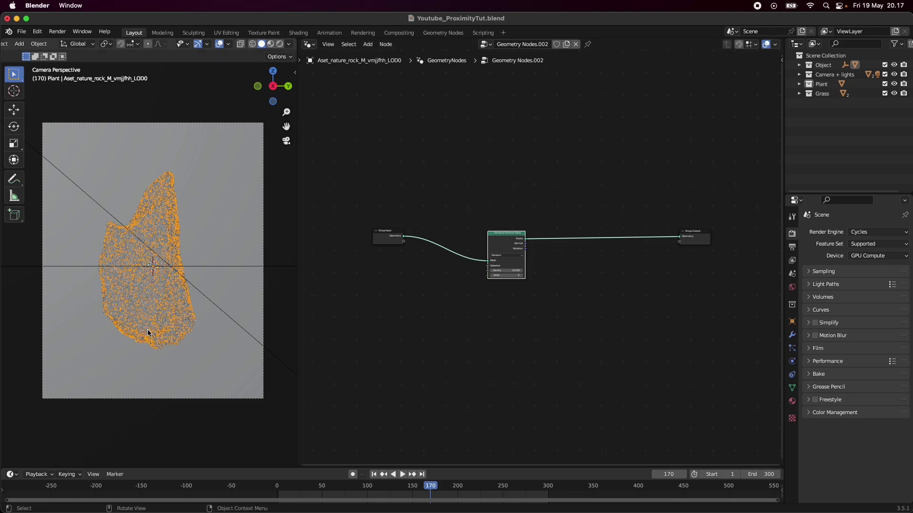
{"action": "scroll", "coordinate": [147, 329], "scroll_direction": "up", "scroll_amount": 10}
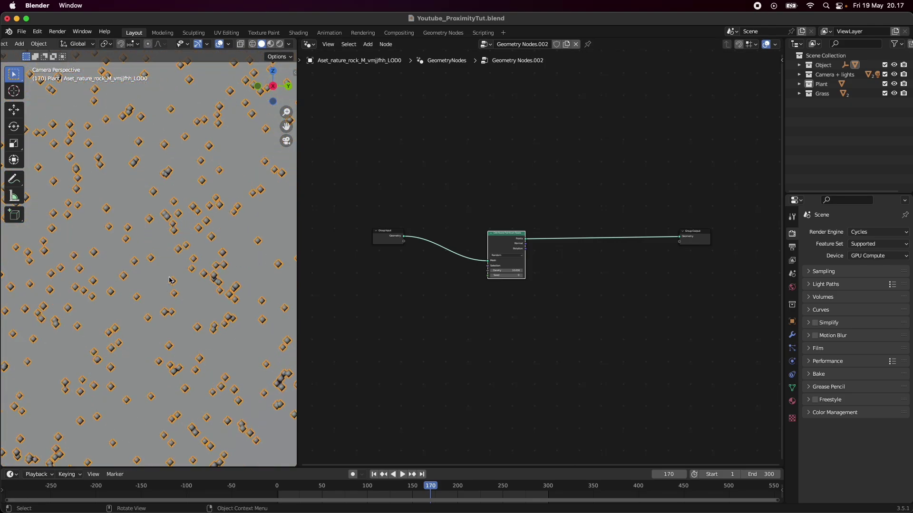
{"action": "scroll", "coordinate": [170, 280], "scroll_direction": "down", "scroll_amount": 10}
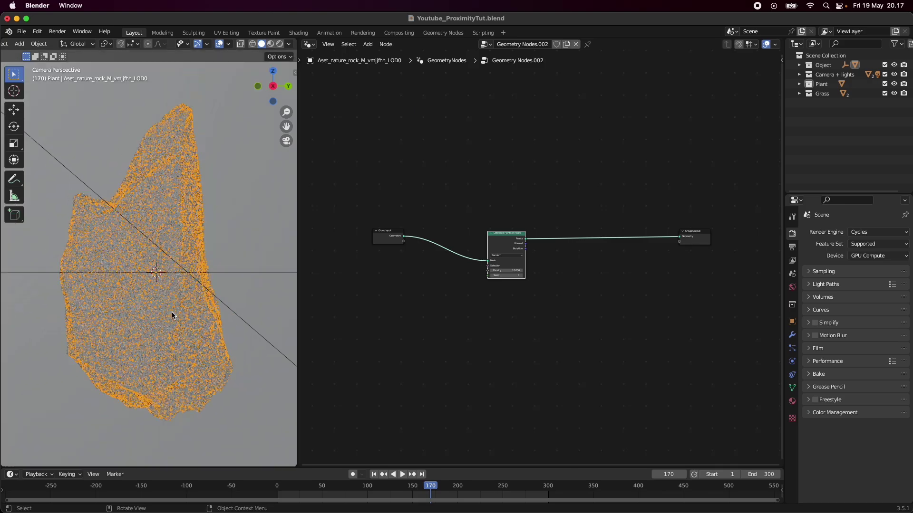
{"action": "scroll", "coordinate": [257, 330], "scroll_direction": "down", "scroll_amount": 2}
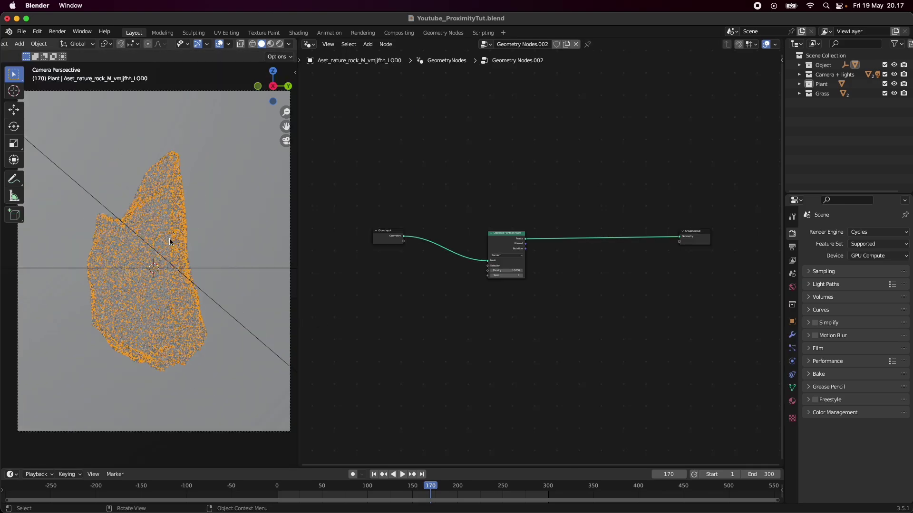
Step: Turn off overlays in the camera viewport, set the Distribute Points on Faces density to 2.5, and save the file
{"action": "left_click", "coordinate": [219, 44]}
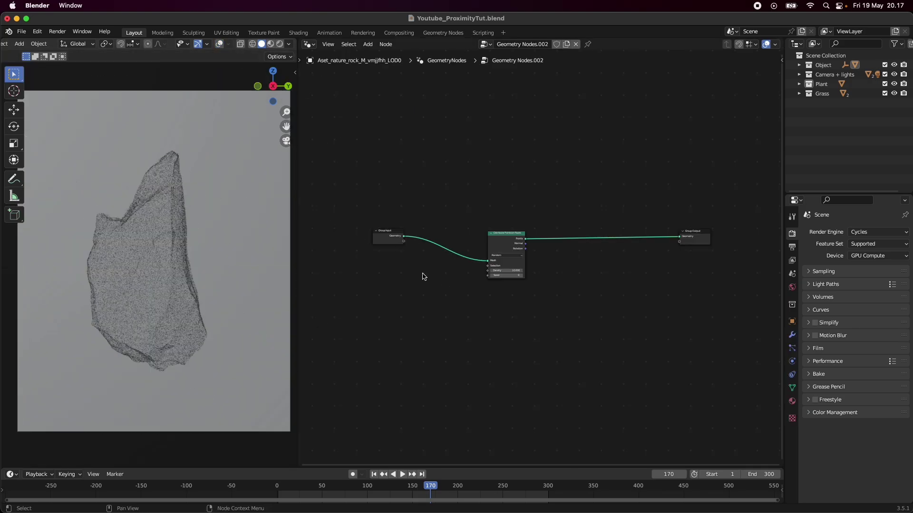
{"action": "left_click", "coordinate": [503, 270]}
{"action": "key", "text": "Return"}
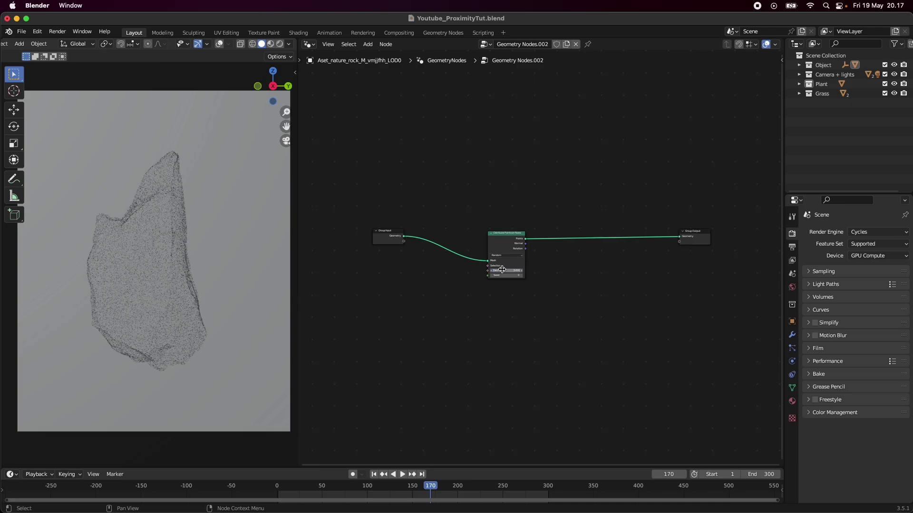
{"action": "left_click", "coordinate": [502, 270]}
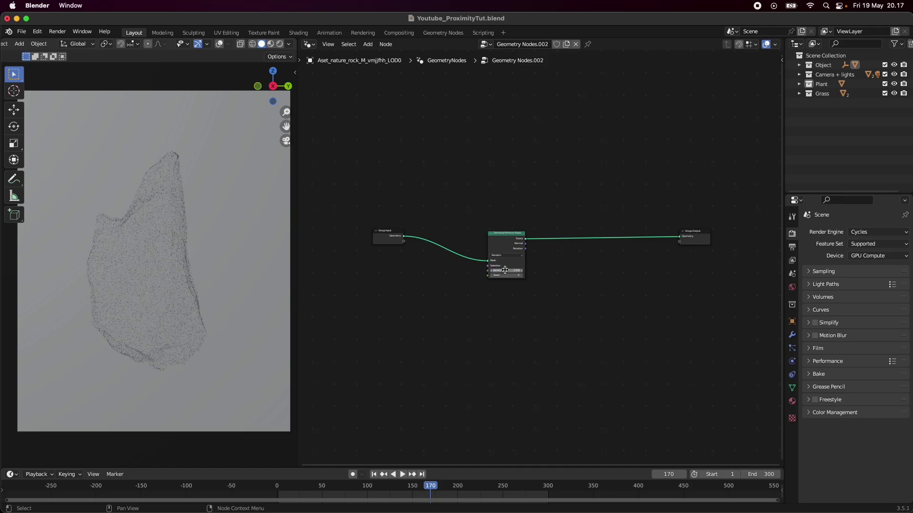
{"action": "key", "text": "Return"}
{"action": "key", "text": "super+s"}
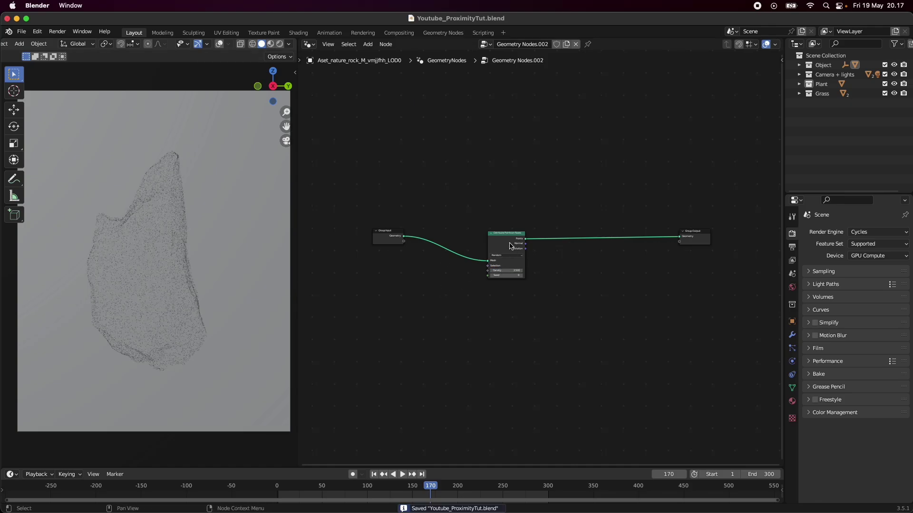
Step: Move the Distribute Points on Faces node closer to Group Input and insert an Instance on Points node after it
{"action": "left_click_drag", "start_coordinate": [501, 234], "coordinate": [479, 235]}
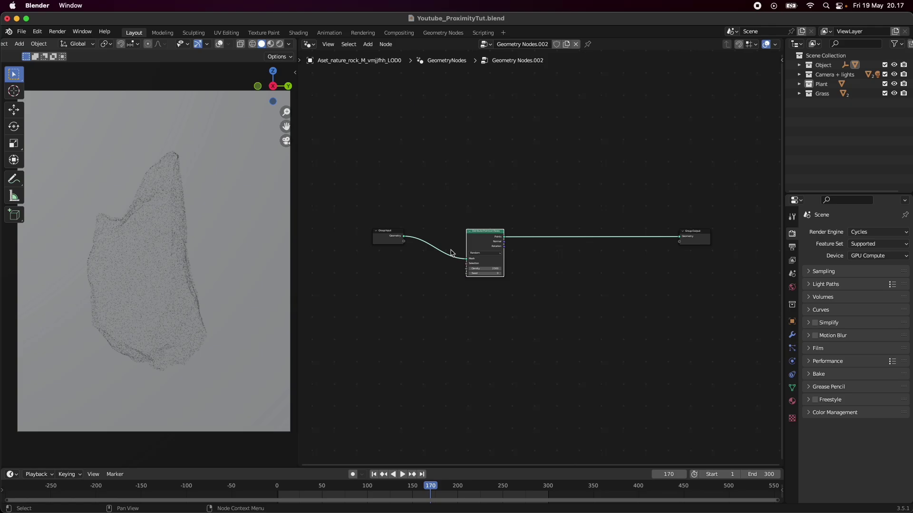
{"action": "middle_click_drag", "start_coordinate": [176, 258], "coordinate": [201, 267]}
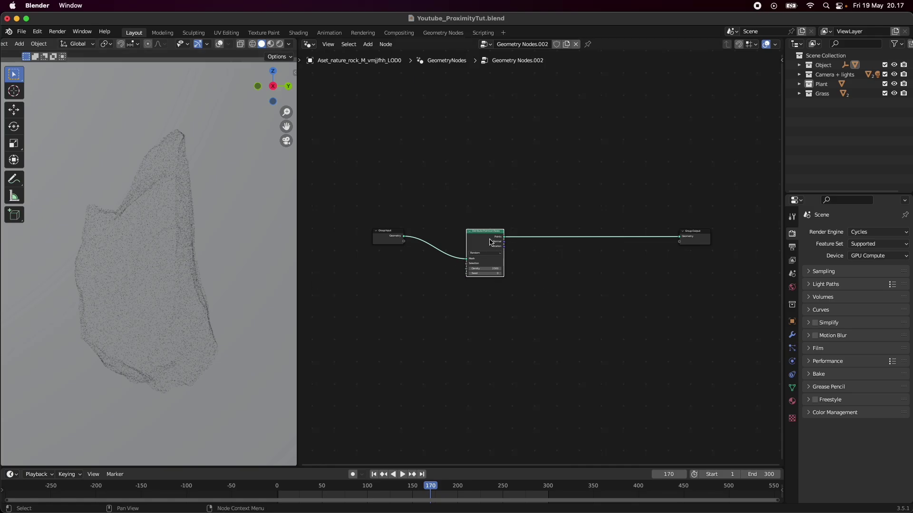
{"action": "left_click_drag", "start_coordinate": [483, 231], "coordinate": [464, 231]}
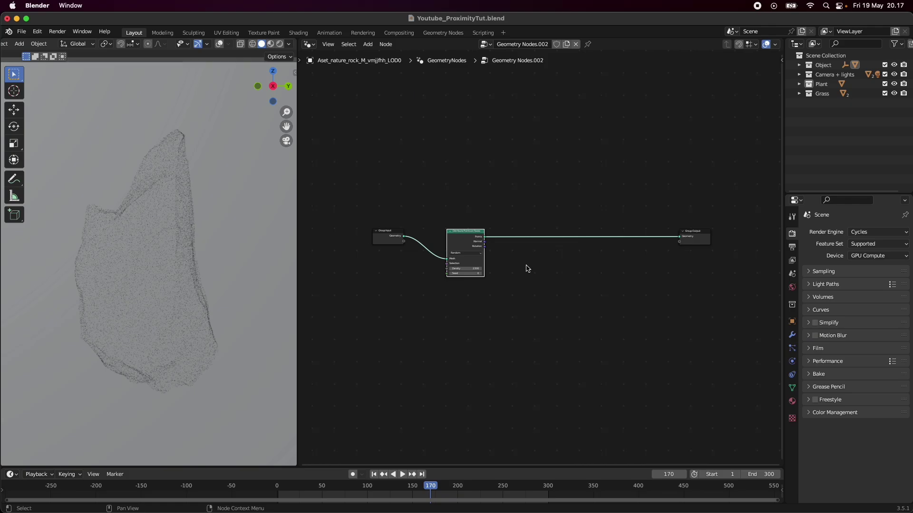
{"action": "key", "text": "shift+a"}
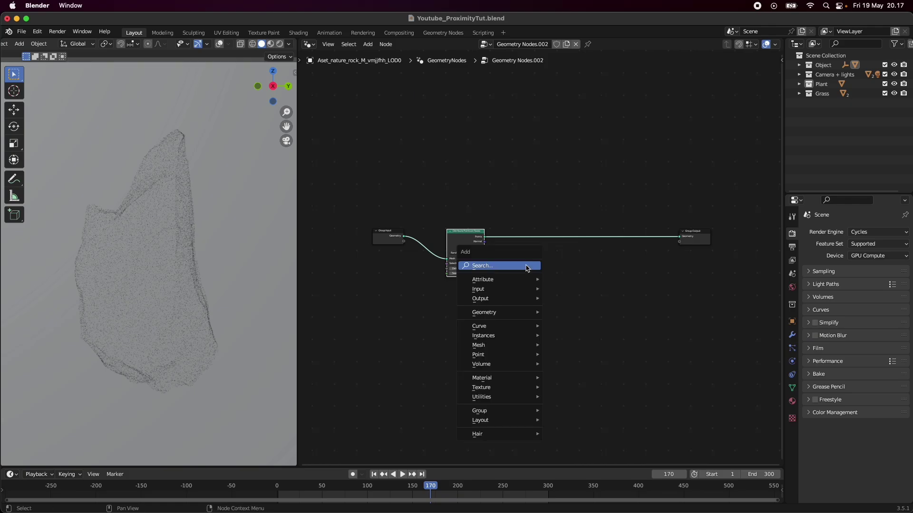
{"action": "left_click", "coordinate": [526, 265]}
{"action": "type", "text": "insta"}
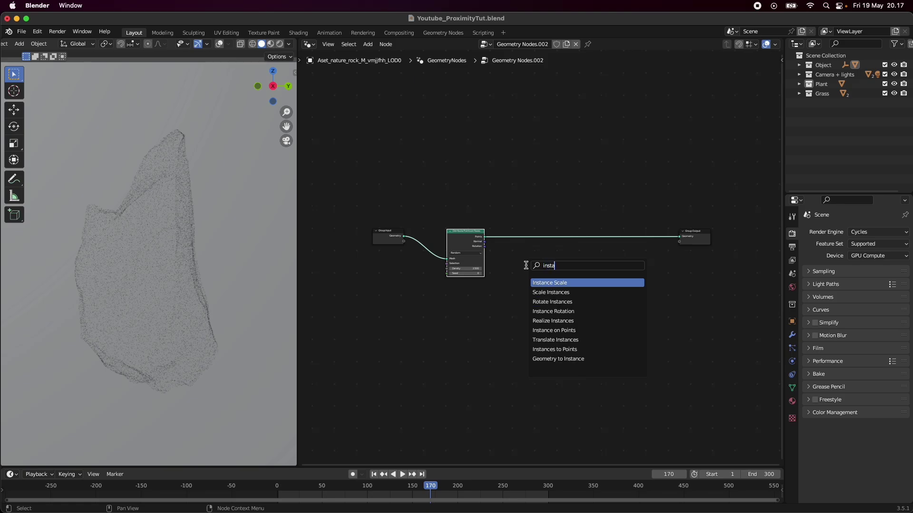
{"action": "left_click", "coordinate": [595, 326]}
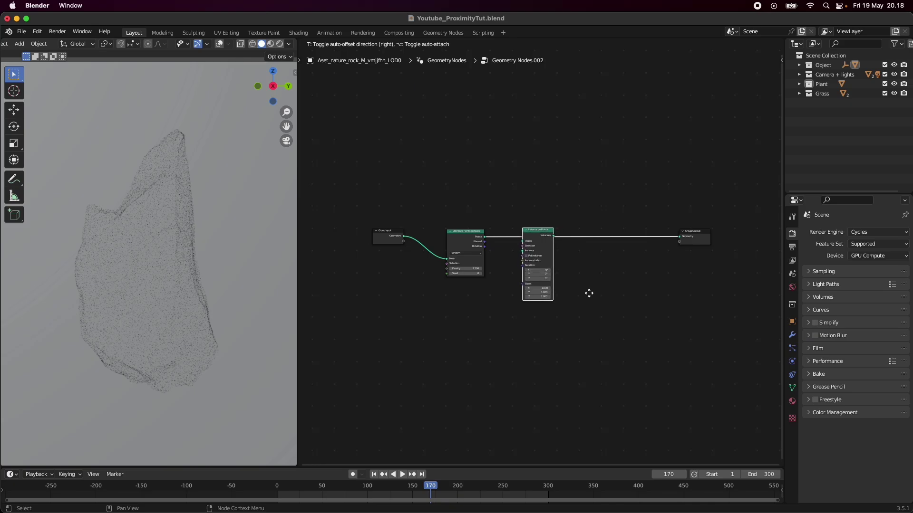
{"action": "left_click", "coordinate": [589, 296]}
{"action": "left_click_drag", "start_coordinate": [532, 236], "coordinate": [525, 236]}
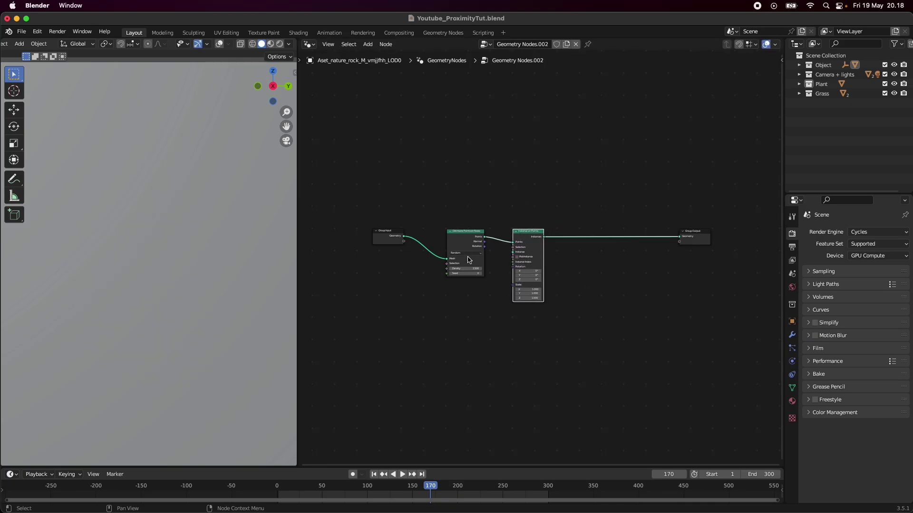
Step: Add an Ico Sphere node, connect its Mesh output to the Instance input of Instance on Points, and save the file
{"action": "key", "text": "shift+a"}
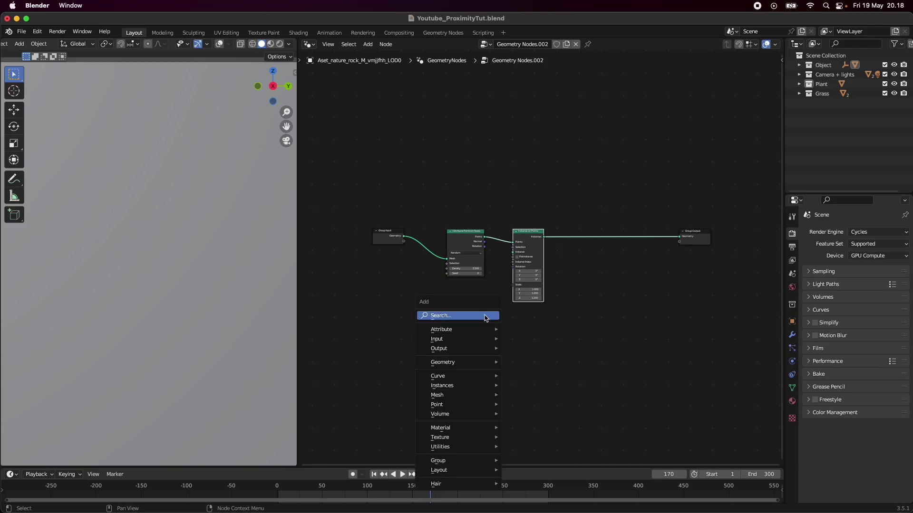
{"action": "left_click", "coordinate": [485, 316]}
{"action": "type", "text": "ico"}
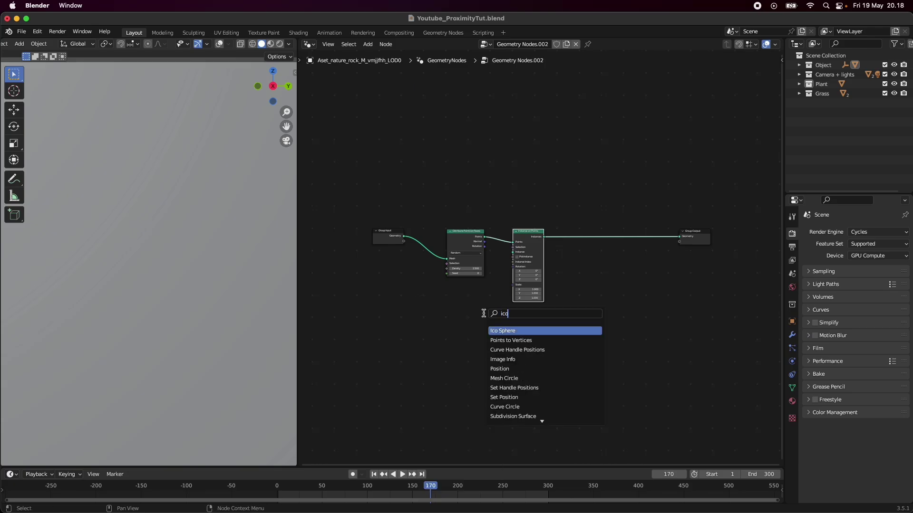
{"action": "key", "text": "Return"}
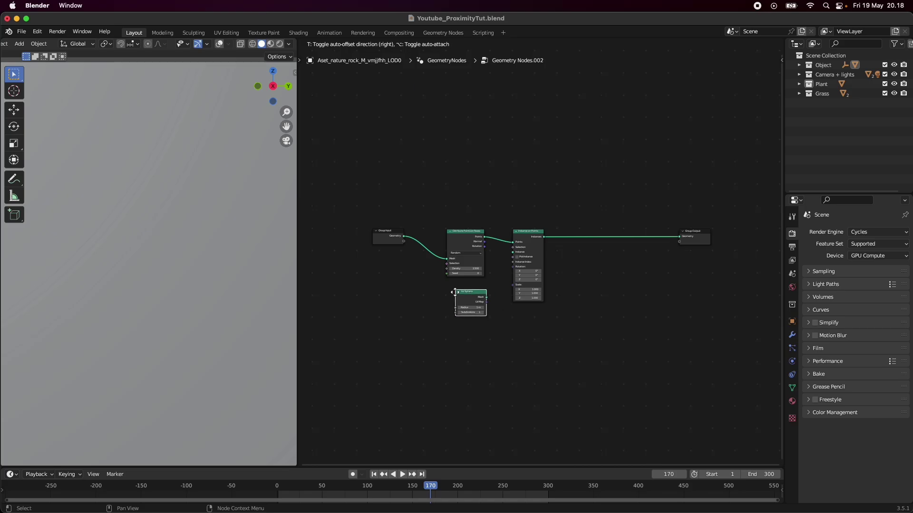
{"action": "left_click", "coordinate": [449, 290]}
{"action": "key", "text": "Home"}
{"action": "left_click_drag", "start_coordinate": [465, 308], "coordinate": [503, 251]}
{"action": "scroll", "coordinate": [564, 318], "scroll_direction": "down", "scroll_amount": 2}
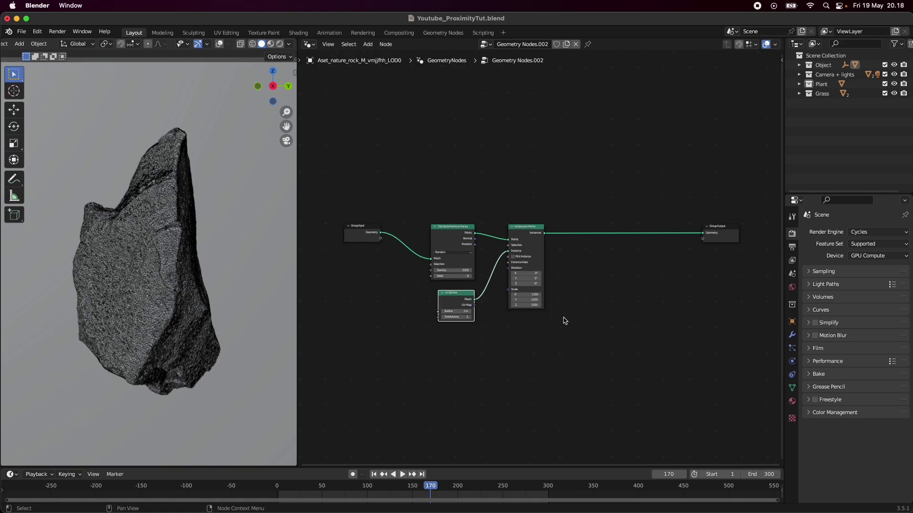
{"action": "key", "text": "super+s"}
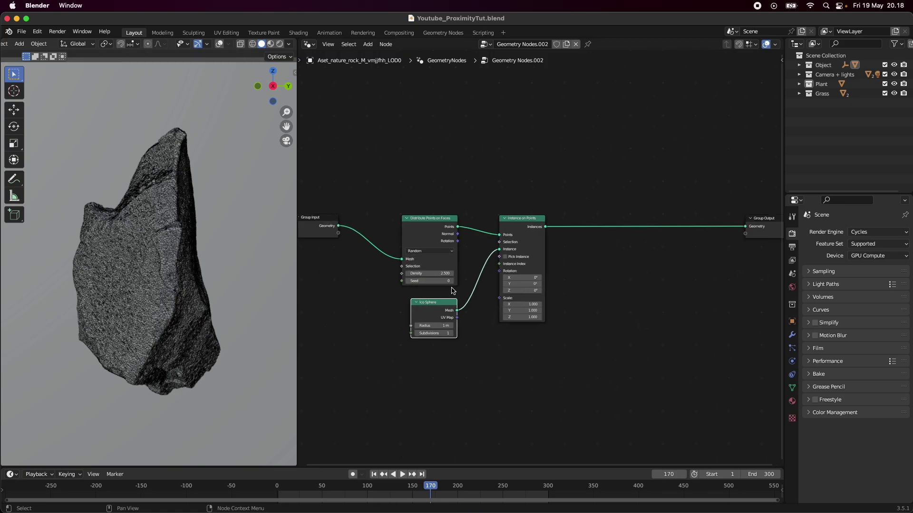
Step: Set the density of the Distribute Points on Faces node to 1 and save the file
{"action": "scroll", "coordinate": [440, 286], "scroll_direction": "up", "scroll_amount": 1}
{"action": "double_click", "coordinate": [439, 275]}
{"action": "type", "text": "1"}
{"action": "key", "text": "Return"}
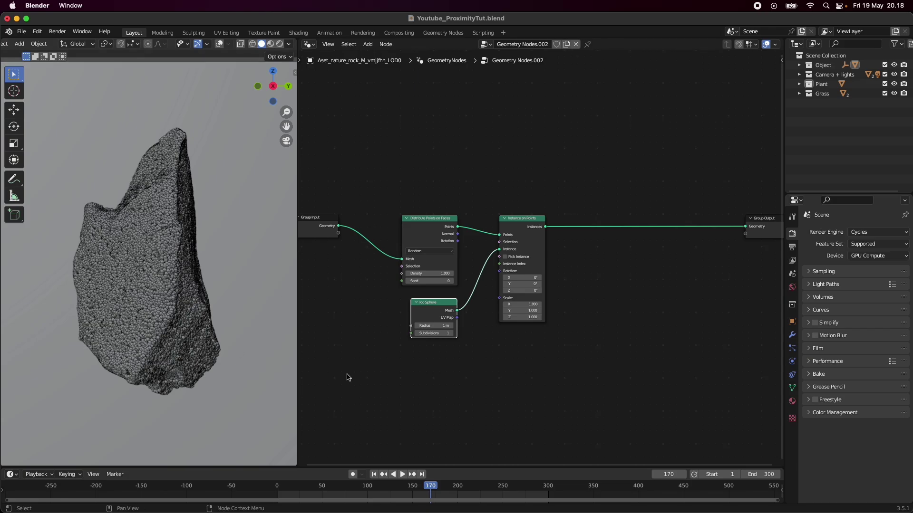
{"action": "key", "text": "KP_0"}
{"action": "key", "text": "KP_0"}
{"action": "key", "text": "super+s"}
Step: Insert a Scale Instances node between Instance on Points and Group Output
{"action": "key", "text": "shift+a"}
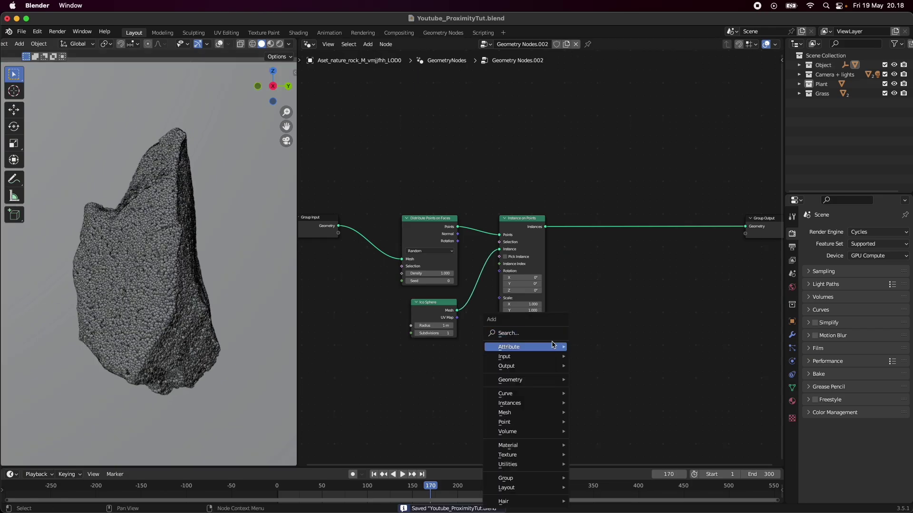
{"action": "left_click", "coordinate": [549, 330]}
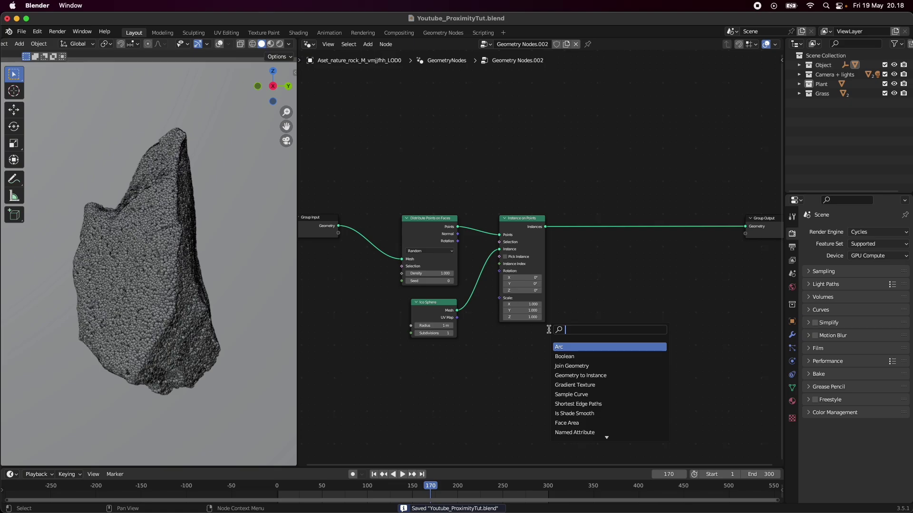
{"action": "type", "text": "scale"}
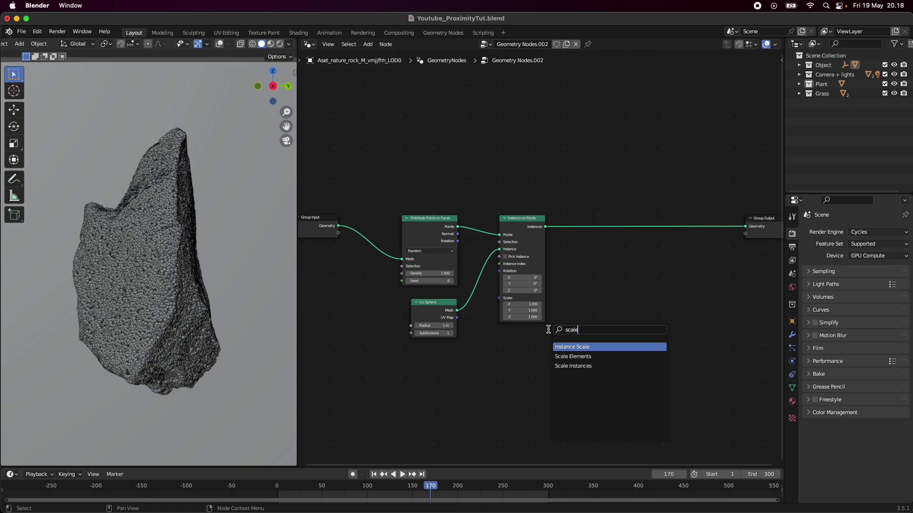
{"action": "left_click", "coordinate": [609, 365]}
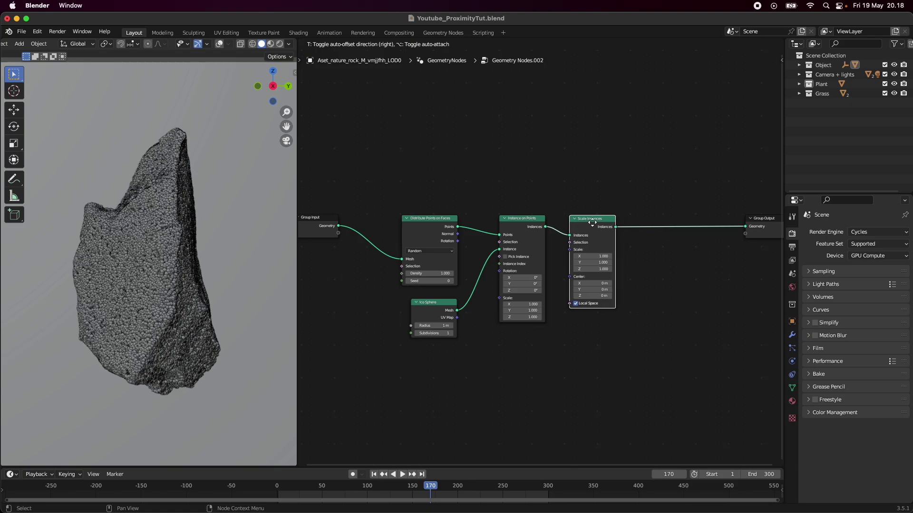
{"action": "left_click", "coordinate": [591, 227]}
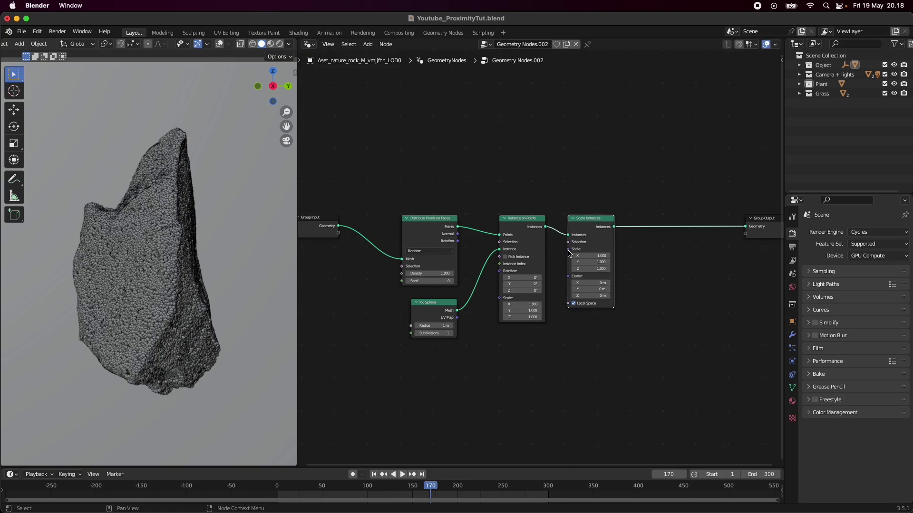
Step: Add a Value node connected to the Scale input of Scale Instances and place it below Instance on Points
{"action": "left_click_drag", "start_coordinate": [568, 249], "coordinate": [536, 346]}
{"action": "type", "text": "va"}
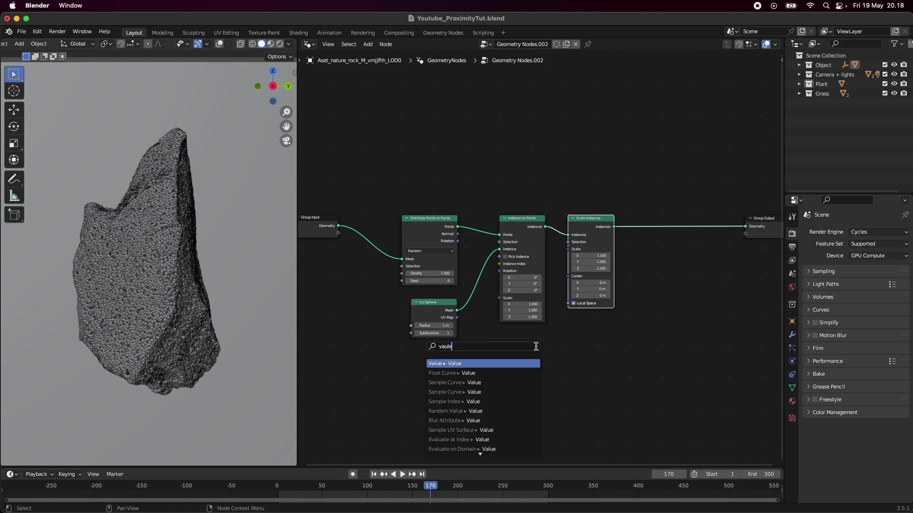
{"action": "type", "text": "ule"}
{"action": "key", "text": "Return"}
{"action": "left_click", "coordinate": [544, 338]}
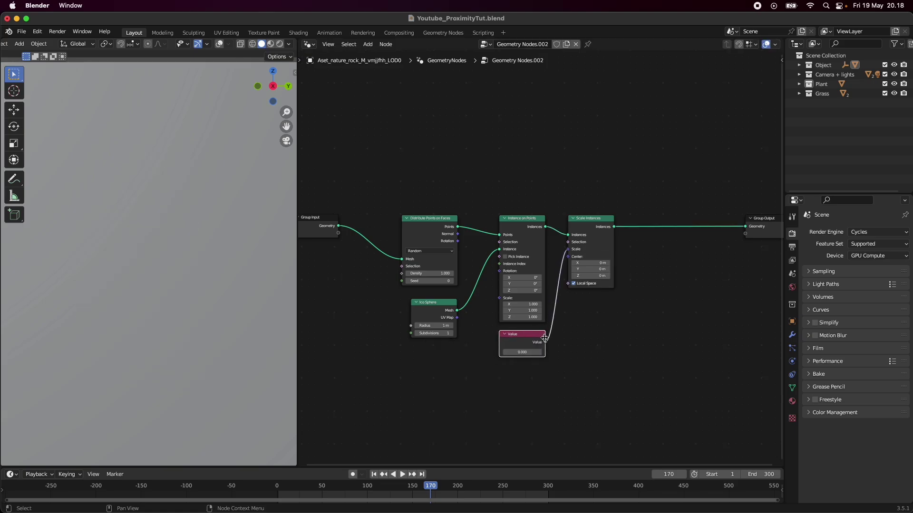
Step: Set the Value node to 0.2, inspect the scaled ico spheres on the rock up close, and save the file
{"action": "left_click", "coordinate": [524, 352]}
{"action": "type", "text": "0.01"}
{"action": "key", "text": "Return"}
{"action": "left_click", "coordinate": [524, 352]}
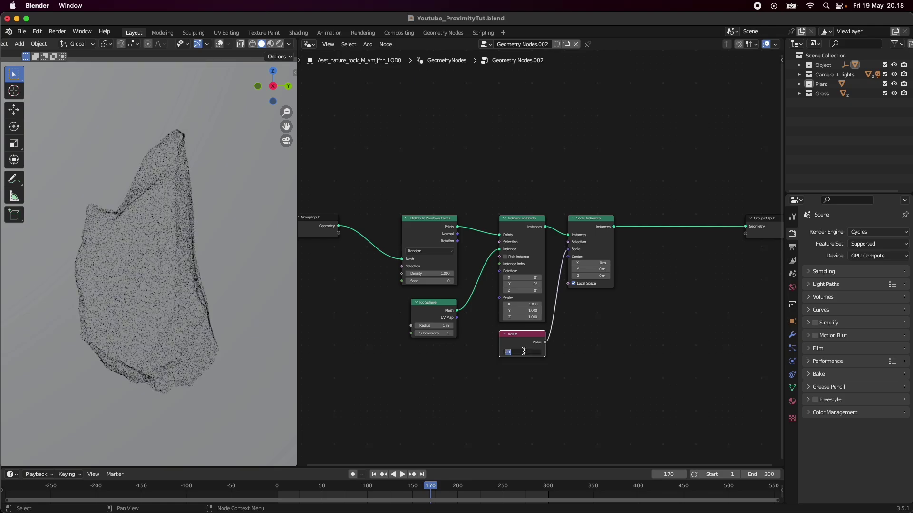
{"action": "type", "text": "0.2"}
{"action": "key", "text": "Return"}
{"action": "key", "text": "super+s"}
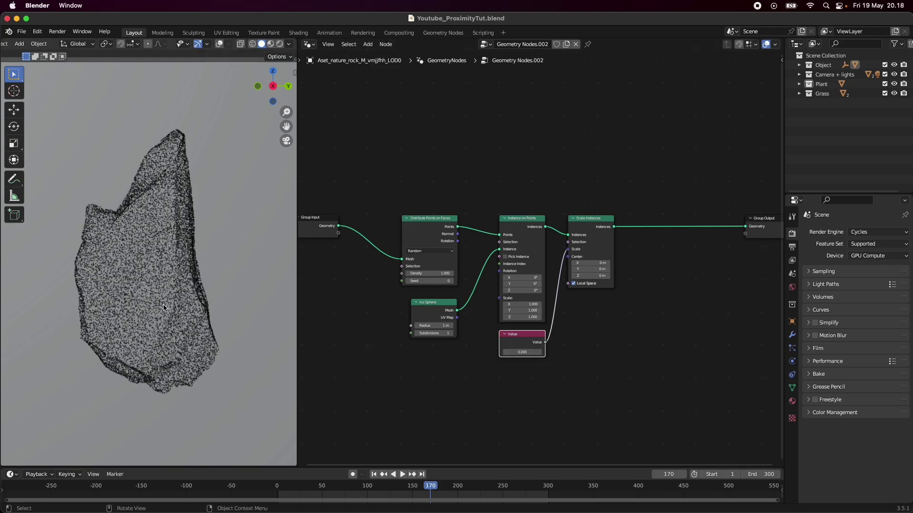
{"action": "scroll", "coordinate": [170, 308], "scroll_direction": "up", "scroll_amount": 5}
{"action": "scroll", "coordinate": [153, 275], "scroll_direction": "up", "scroll_amount": 5}
{"action": "scroll", "coordinate": [112, 261], "scroll_direction": "down", "scroll_amount": 10}
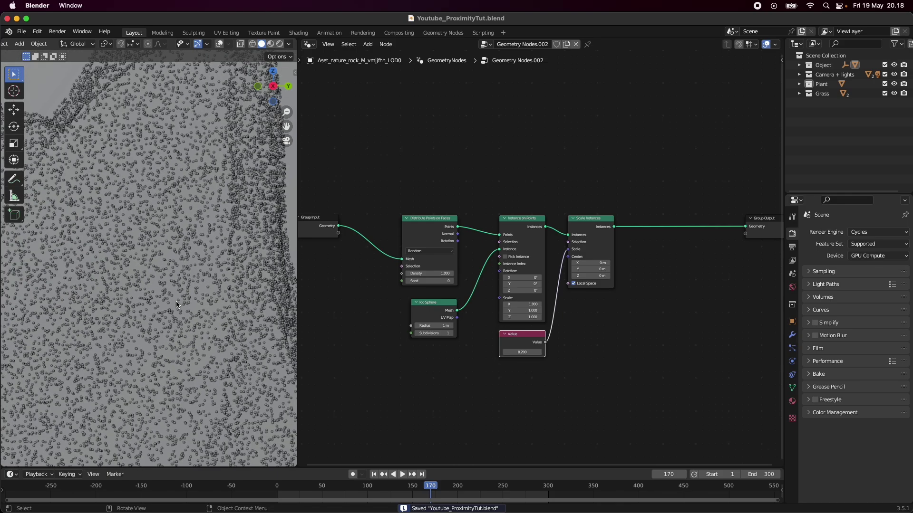
{"action": "scroll", "coordinate": [180, 306], "scroll_direction": "down", "scroll_amount": 1}
{"action": "left_click", "coordinate": [404, 383]}
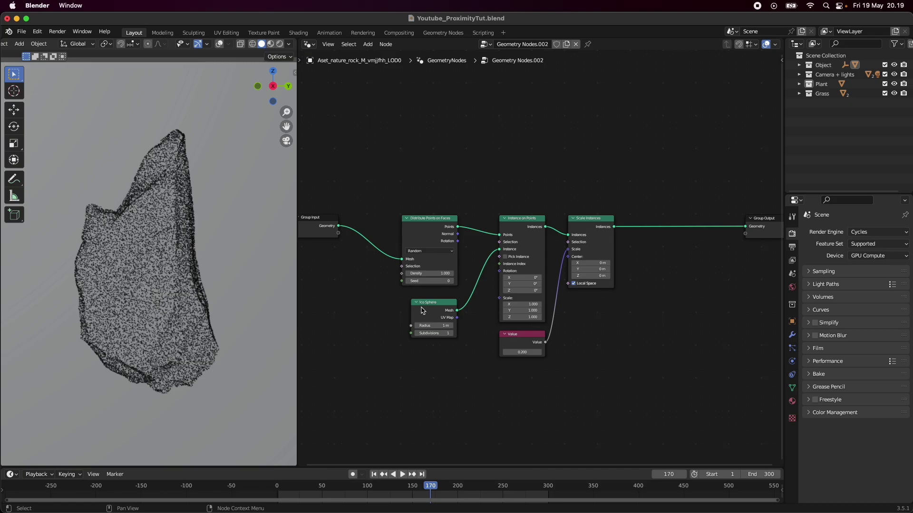
{"action": "key", "text": "super+s"}
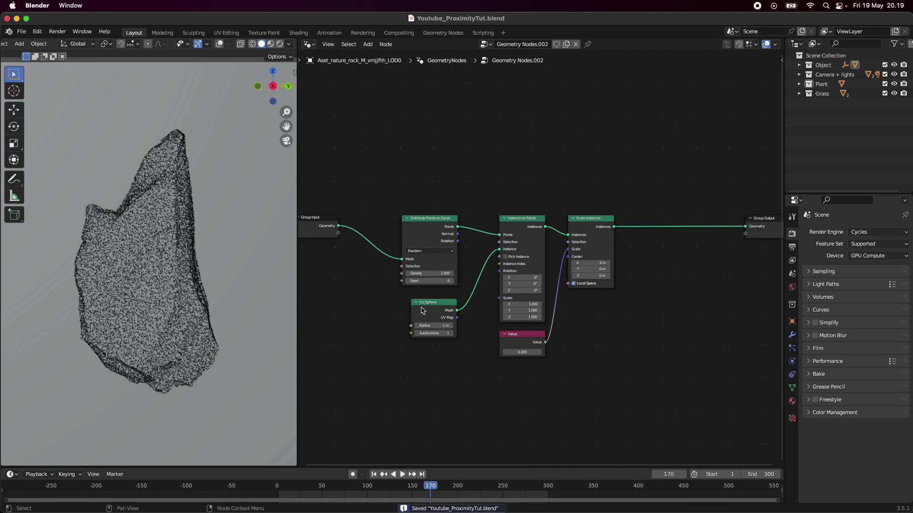
Step: Move all nodes between Group Input and Group Output down together to free the space above them
{"action": "scroll", "coordinate": [422, 309], "scroll_direction": "down", "scroll_amount": 3}
{"action": "left_click_drag", "start_coordinate": [463, 352], "coordinate": [583, 244]}
{"action": "key", "text": "g"}
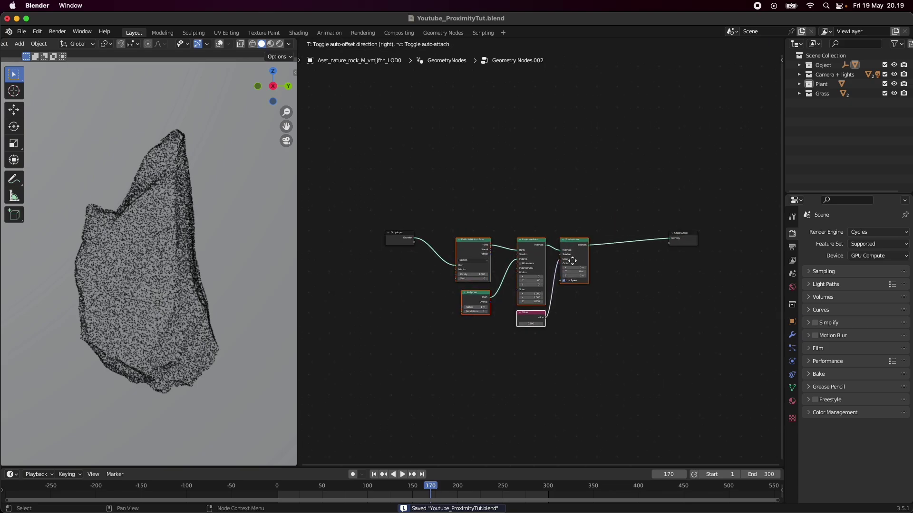
{"action": "left_click", "coordinate": [582, 283]}
{"action": "left_click", "coordinate": [501, 225]}
Step: Insert a Join Geometry node before Group Output, connect the Group Input geometry to it, and inspect the spheres on the rock
{"action": "key", "text": "shift+a"}
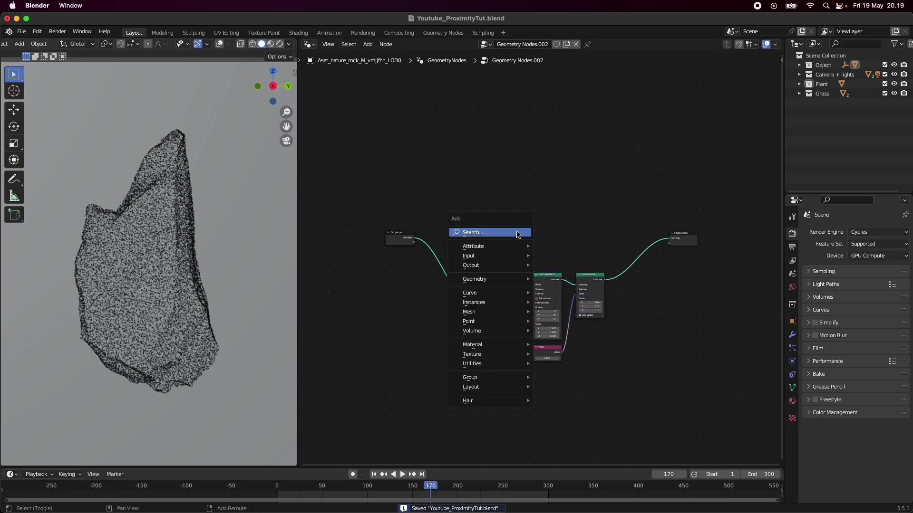
{"action": "left_click", "coordinate": [518, 232]}
{"action": "type", "text": "join"}
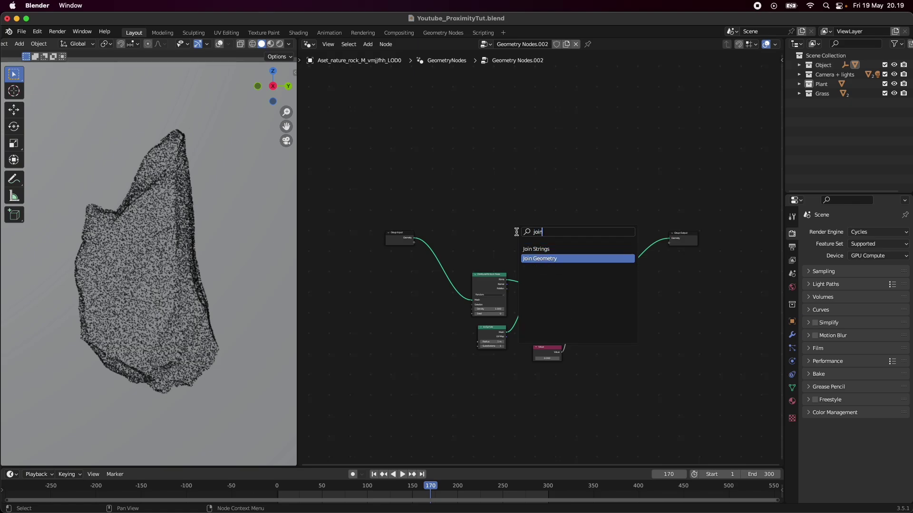
{"action": "key", "text": "Return"}
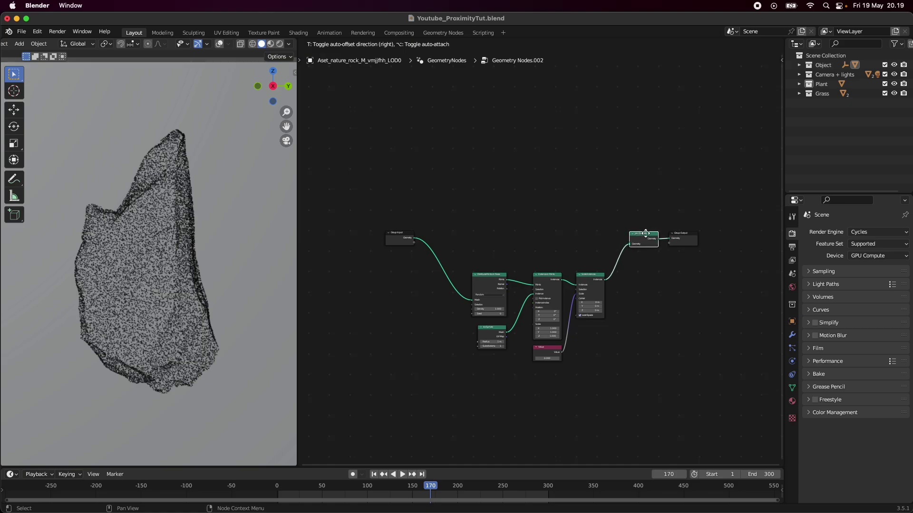
{"action": "left_click", "coordinate": [645, 233]}
{"action": "left_click_drag", "start_coordinate": [413, 238], "coordinate": [630, 246]}
{"action": "scroll", "coordinate": [210, 308], "scroll_direction": "up", "scroll_amount": 6}
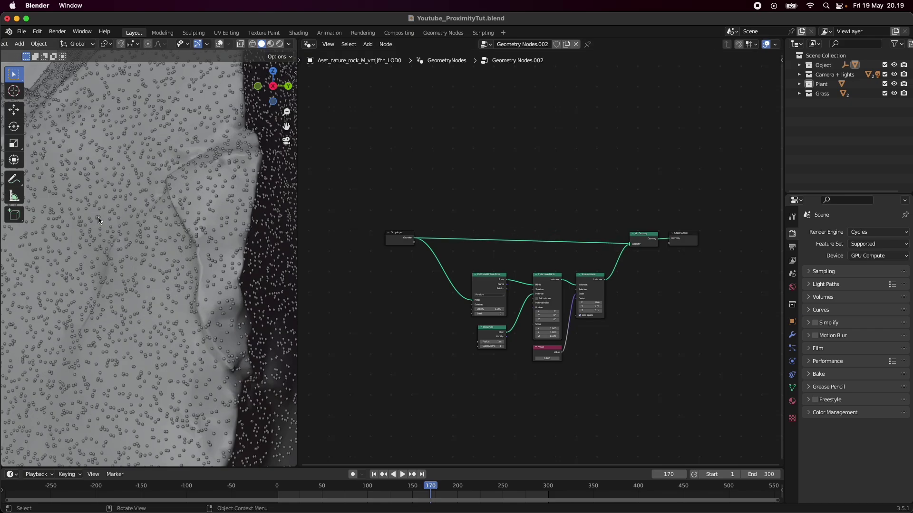
{"action": "scroll", "coordinate": [180, 283], "scroll_direction": "down", "scroll_amount": 8}
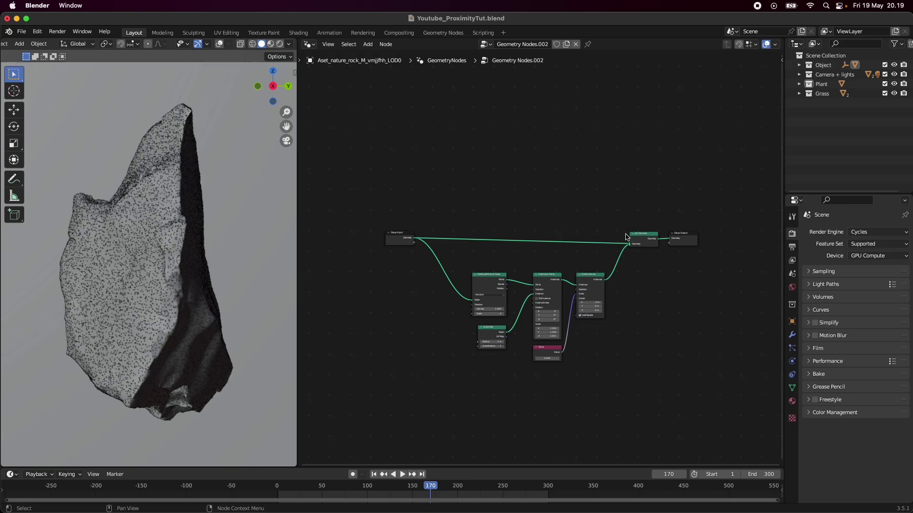
Step: Move Join Geometry and Group Output together farther right, nudge Group Input to level the geometry link, and save the file
{"action": "left_click_drag", "start_coordinate": [633, 212], "coordinate": [693, 249]}
{"action": "key", "text": "g"}
{"action": "left_click", "coordinate": [707, 241]}
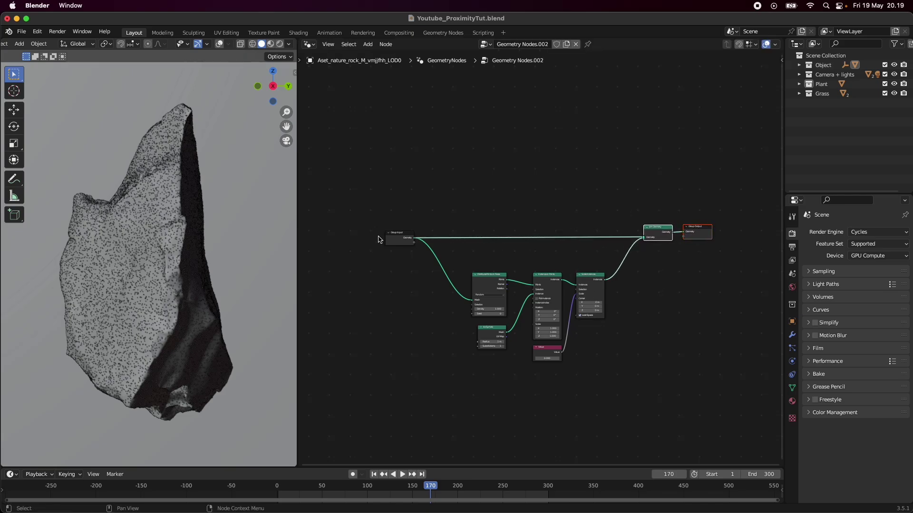
{"action": "left_click_drag", "start_coordinate": [402, 240], "coordinate": [403, 238]}
{"action": "left_click", "coordinate": [371, 309]}
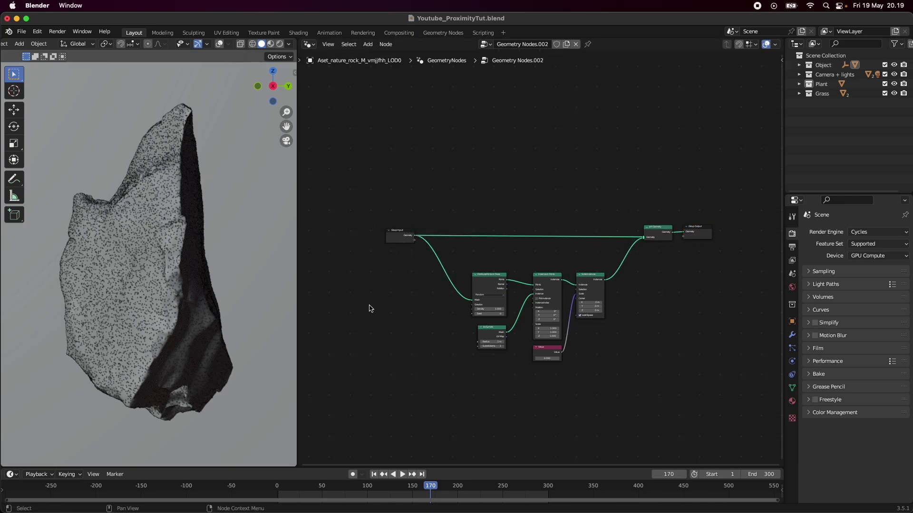
{"action": "key", "text": "super+s"}
{"action": "scroll", "coordinate": [371, 309], "scroll_direction": "up", "scroll_amount": 2}
{"action": "left_click_drag", "start_coordinate": [427, 366], "coordinate": [403, 382]}
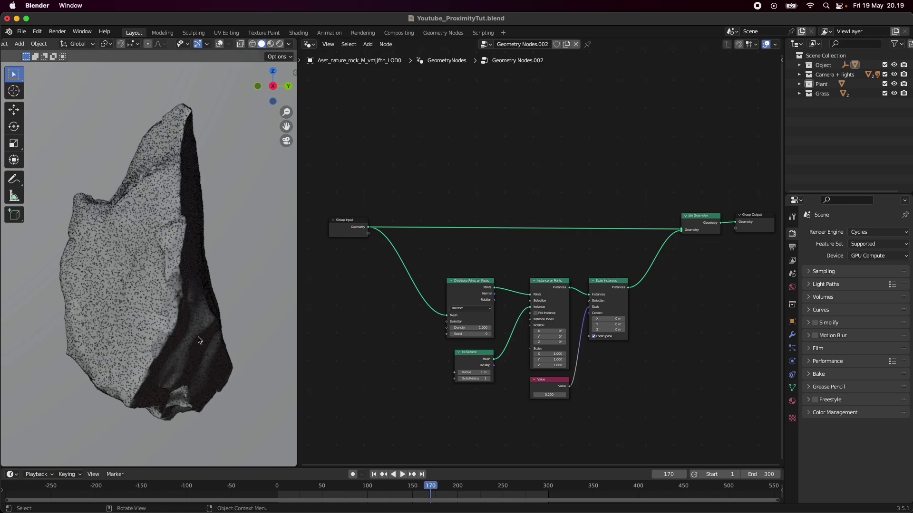
Step: Turn on the viewport overlays and bring the plant and grass models into close view
{"action": "scroll", "coordinate": [179, 327], "scroll_direction": "down", "scroll_amount": 5}
{"action": "middle_click_drag", "start_coordinate": [158, 285], "coordinate": [161, 288]}
{"action": "scroll", "coordinate": [190, 305], "scroll_direction": "down", "scroll_amount": 2}
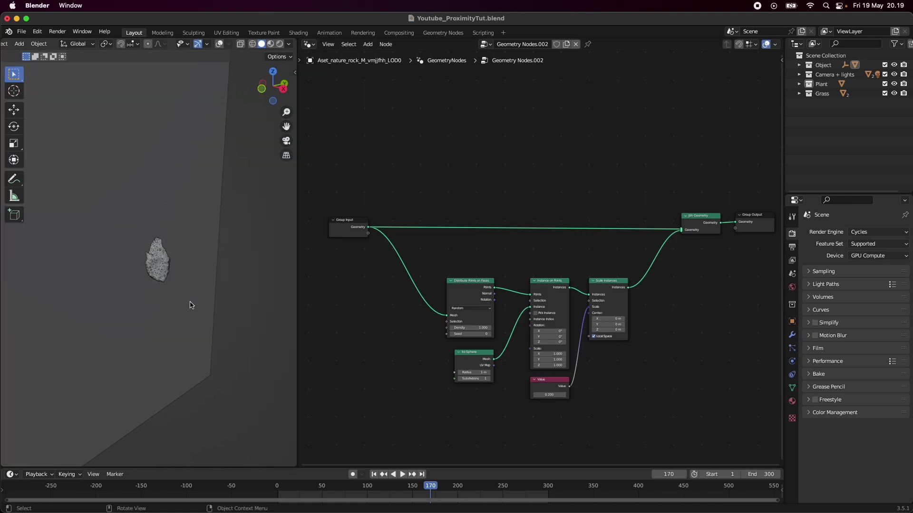
{"action": "left_click", "coordinate": [219, 45]}
{"action": "middle_click_drag", "start_coordinate": [190, 211], "coordinate": [236, 232]}
{"action": "scroll", "coordinate": [235, 232], "scroll_direction": "up", "scroll_amount": 5}
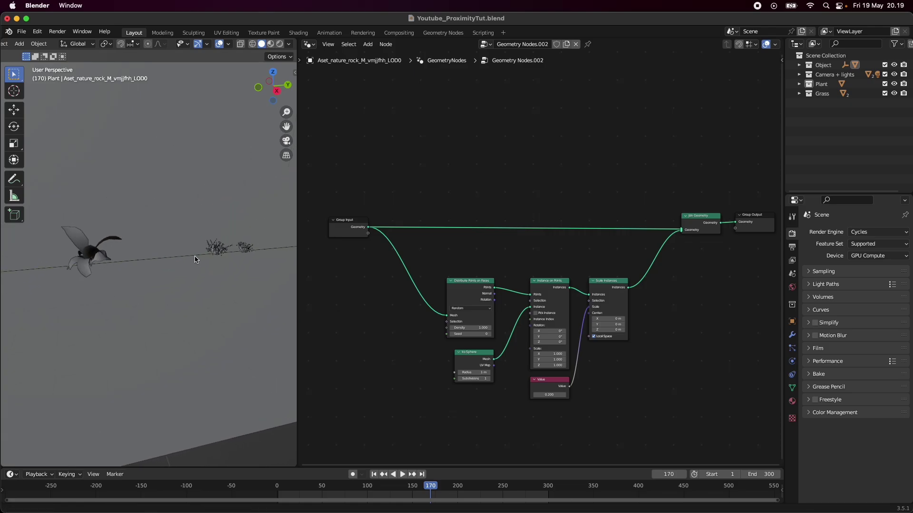
Step: Select the two grass models and the plant in turn to examine the source objects, and save the file
{"action": "left_click", "coordinate": [233, 301]}
{"action": "left_click", "coordinate": [262, 299]}
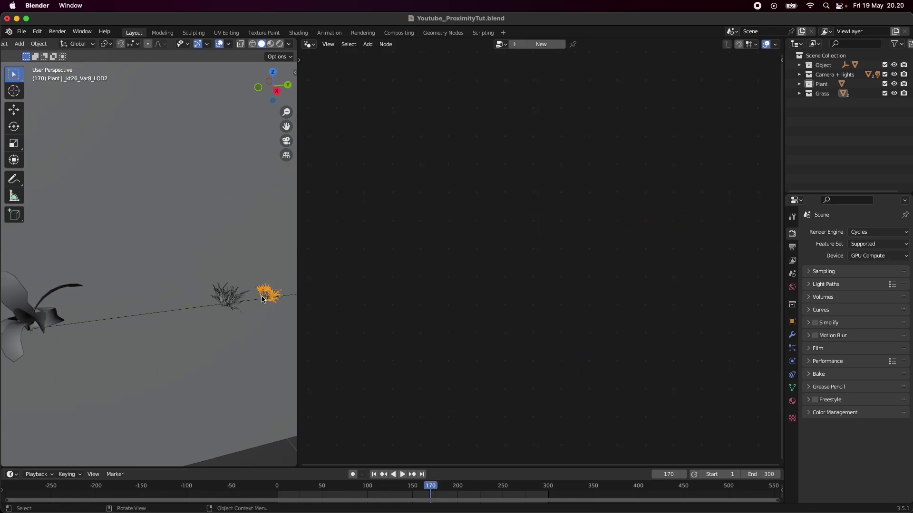
{"action": "left_click", "coordinate": [218, 308]}
{"action": "left_click", "coordinate": [51, 320]}
{"action": "left_click", "coordinate": [230, 300]}
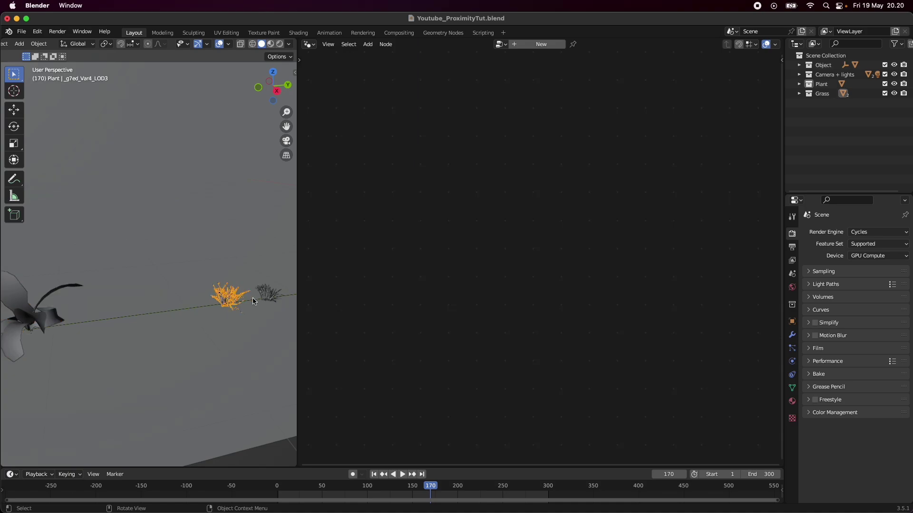
{"action": "left_click", "coordinate": [268, 297]}
{"action": "left_click", "coordinate": [52, 321]}
{"action": "middle_click_drag", "start_coordinate": [52, 321], "coordinate": [101, 329]}
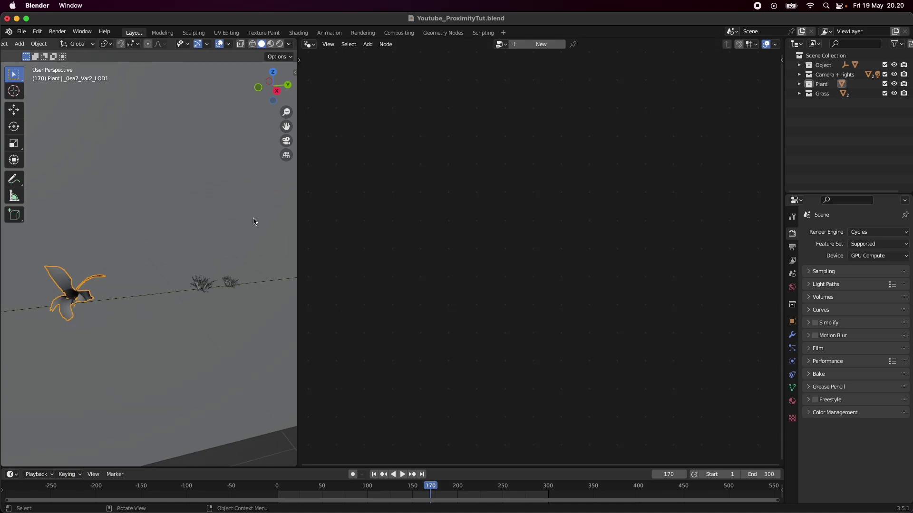
{"action": "key", "text": "super+s"}
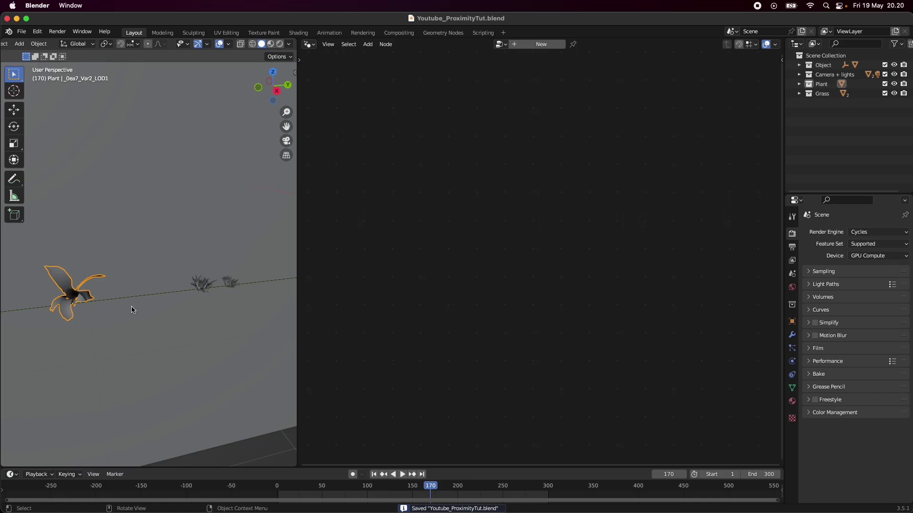
Step: Return to the camera view and select the rock to bring back its node tree
{"action": "middle_click_drag", "start_coordinate": [266, 285], "coordinate": [256, 161]}
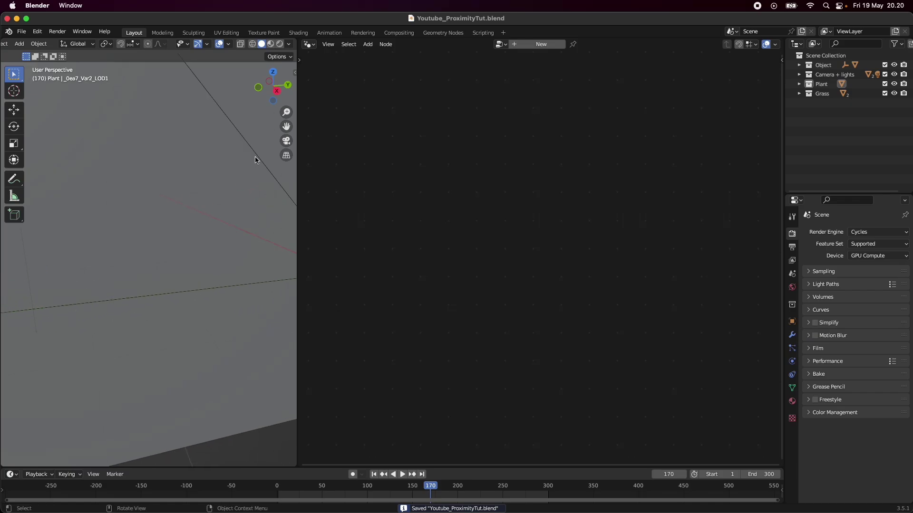
{"action": "left_click", "coordinate": [286, 141]}
{"action": "scroll", "coordinate": [201, 270], "scroll_direction": "up", "scroll_amount": 4}
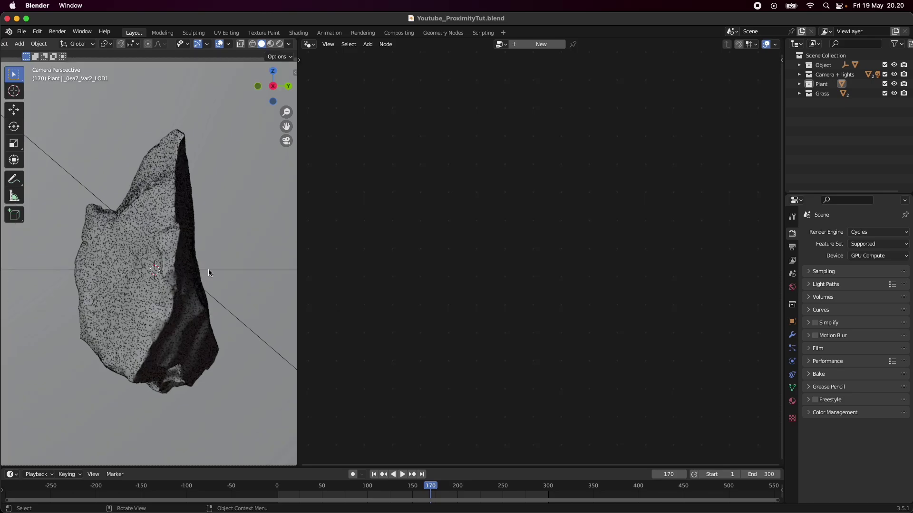
{"action": "left_click", "coordinate": [180, 289]}
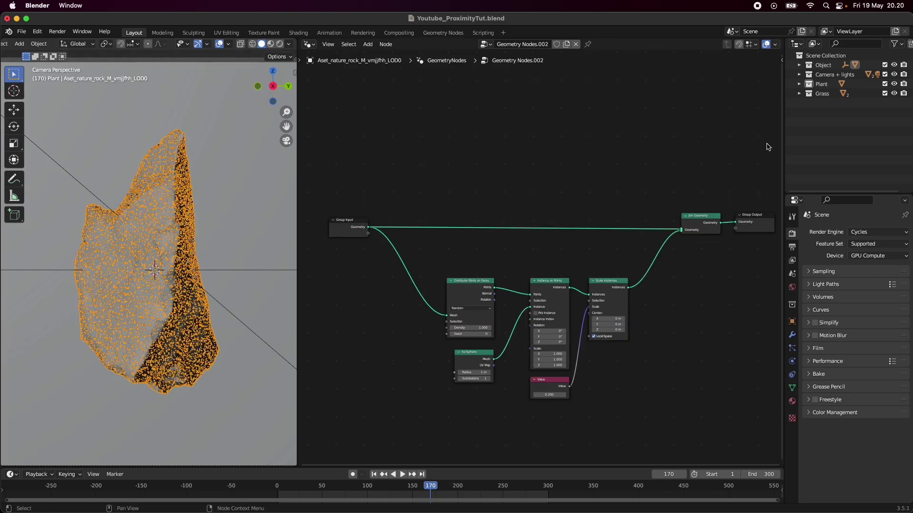
Step: Add the Grass collection as a Collection Info node and use it in place of the Ico Sphere for Instance on Points
{"action": "left_click", "coordinate": [799, 94]}
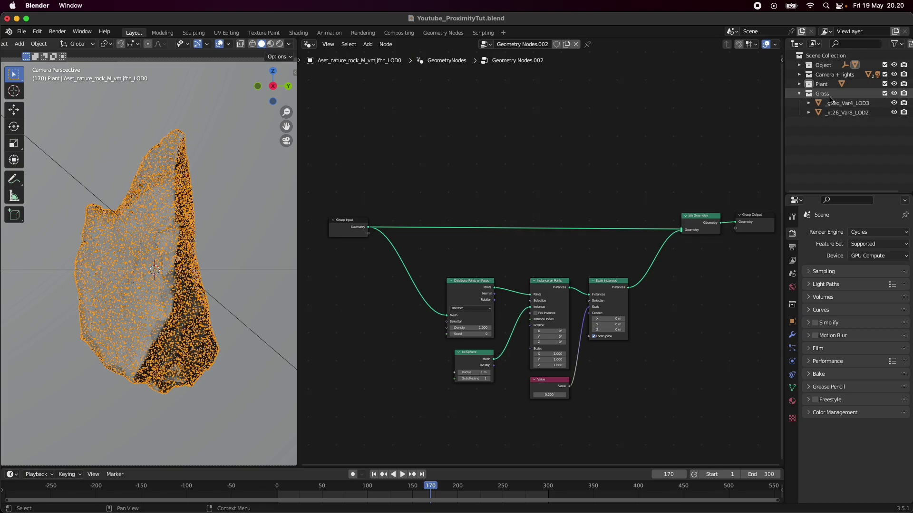
{"action": "right_click", "coordinate": [817, 151]}
{"action": "left_click", "coordinate": [800, 94]}
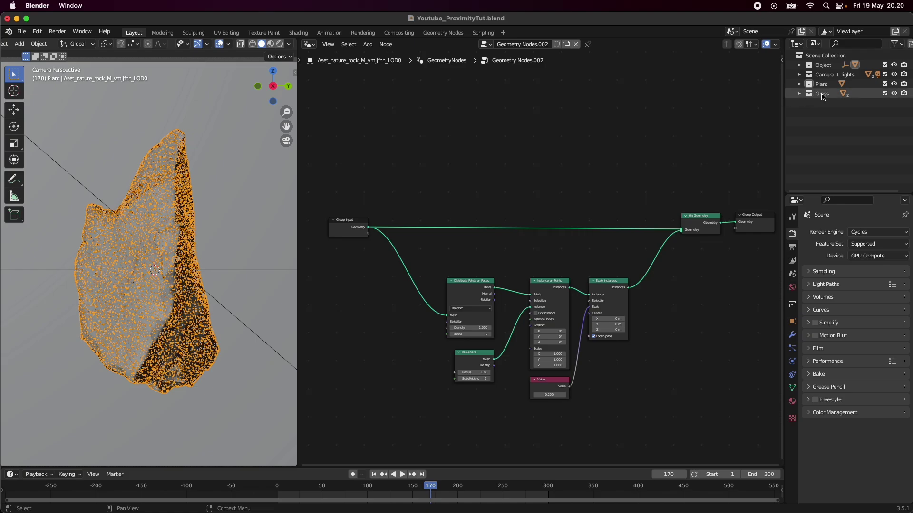
{"action": "left_click_drag", "start_coordinate": [824, 96], "coordinate": [435, 356]}
{"action": "scroll", "coordinate": [435, 361], "scroll_direction": "up", "scroll_amount": 3}
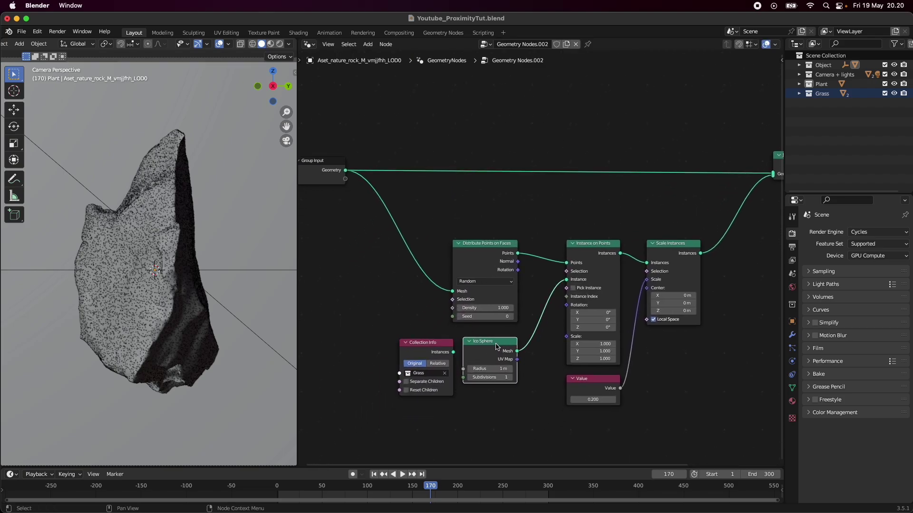
{"action": "key", "text": "x"}
{"action": "left_click_drag", "start_coordinate": [421, 343], "coordinate": [569, 285]}
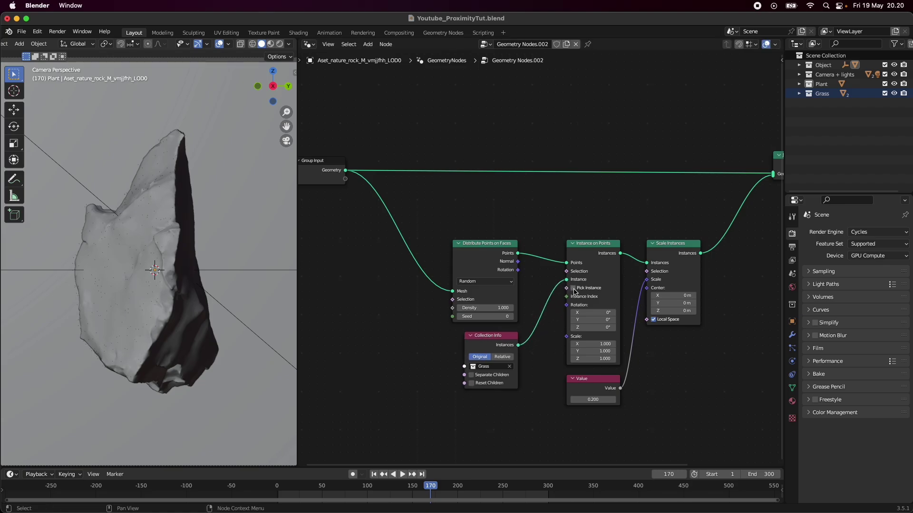
Step: Enable Pick Instance on Instance on Points, enable Separate Children and Reset Children on Collection Info, set it to Relative, and save
{"action": "left_click", "coordinate": [573, 288]}
{"action": "left_click", "coordinate": [471, 384]}
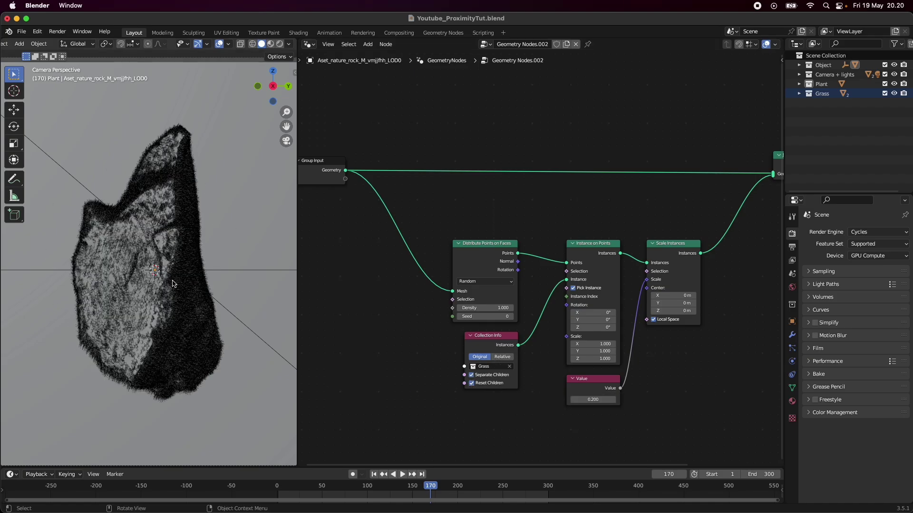
{"action": "left_click", "coordinate": [504, 357]}
{"action": "key", "text": "super+s"}
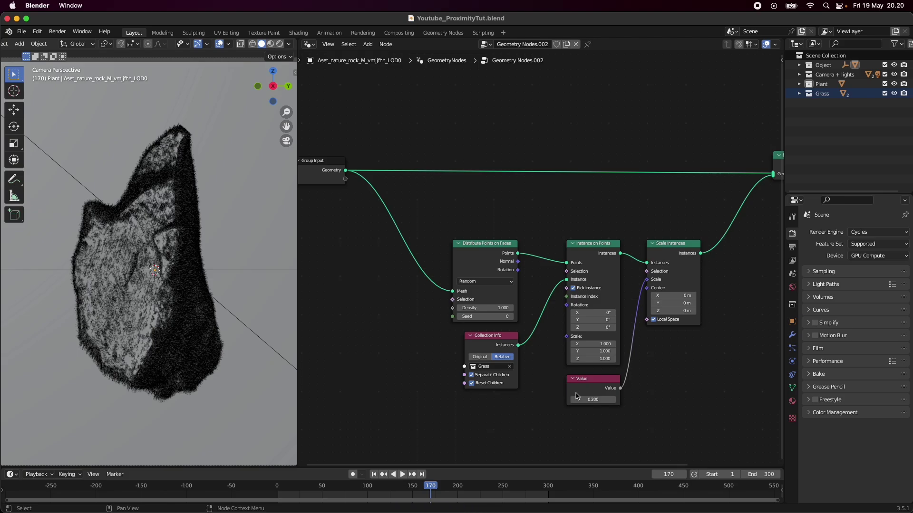
Step: Inspect the grass on the rock up close, set the Value node to 0.25, and save the file
{"action": "scroll", "coordinate": [194, 301], "scroll_direction": "up", "scroll_amount": 8}
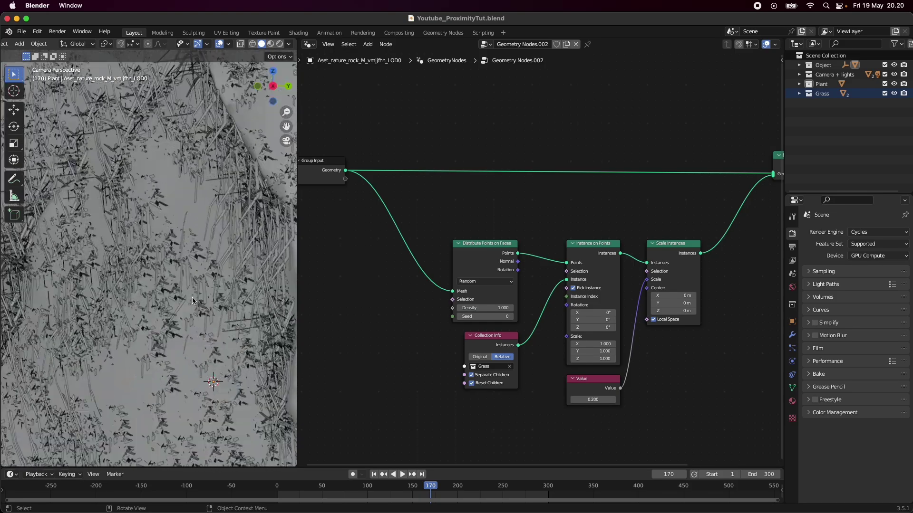
{"action": "scroll", "coordinate": [193, 301], "scroll_direction": "down", "scroll_amount": 6}
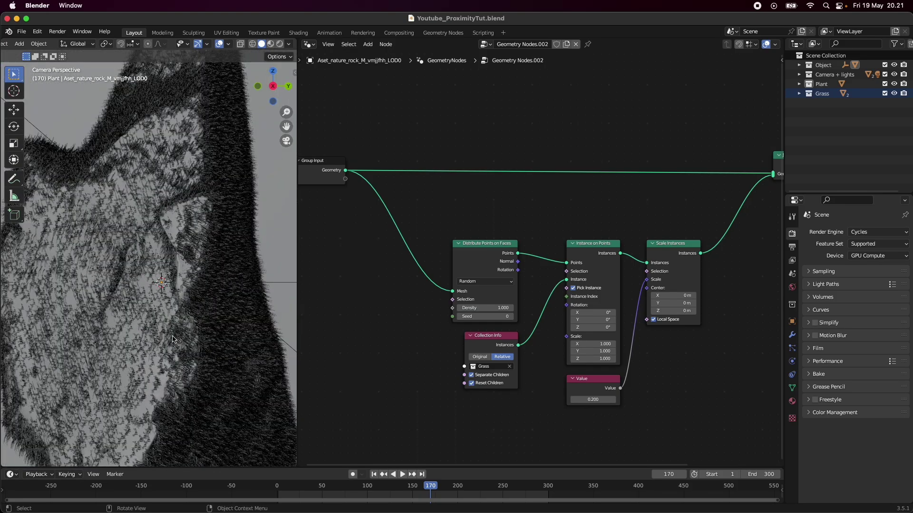
{"action": "scroll", "coordinate": [173, 339], "scroll_direction": "down", "scroll_amount": 3}
{"action": "scroll", "coordinate": [172, 316], "scroll_direction": "up", "scroll_amount": 1}
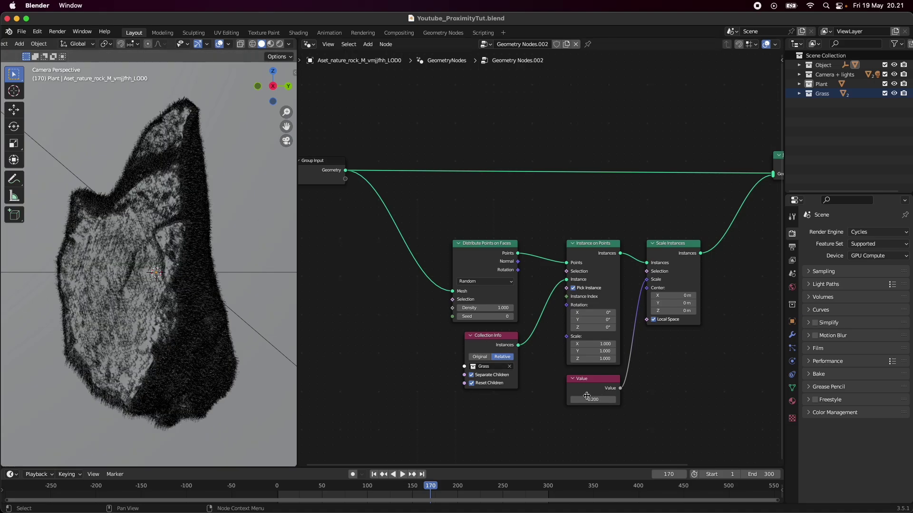
{"action": "left_click", "coordinate": [602, 400]}
{"action": "type", "text": "5"}
{"action": "key", "text": "Return"}
{"action": "key", "text": "super+s"}
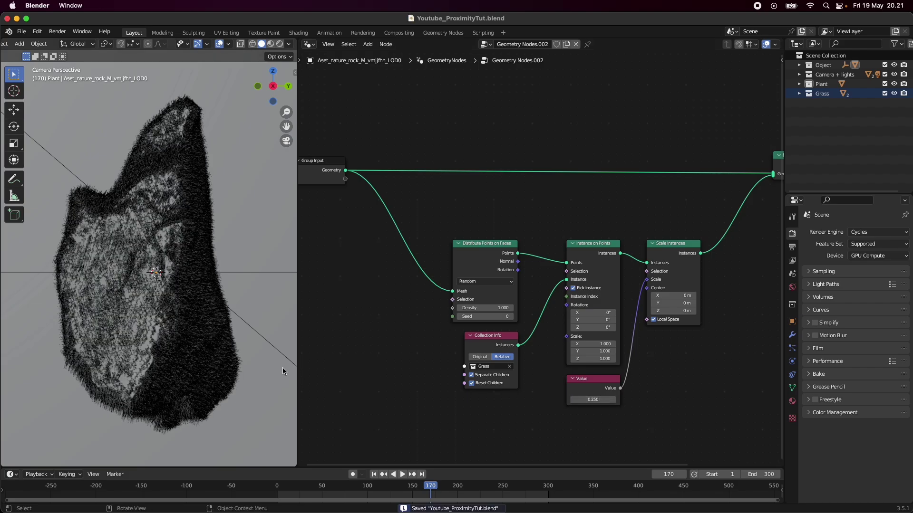
{"action": "scroll", "coordinate": [183, 283], "scroll_direction": "down", "scroll_amount": 2}
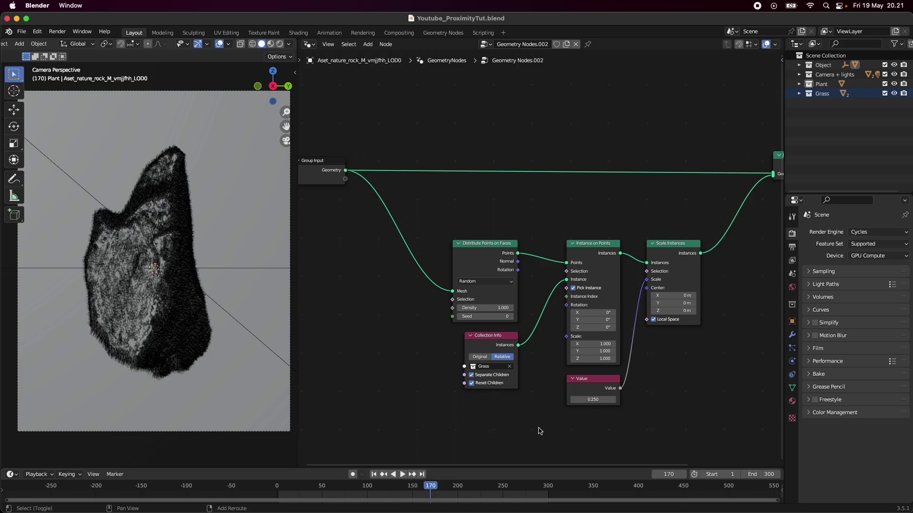
Step: Add a Sample Nearest Surface node in the free space below the Collection Info node
{"action": "scroll", "coordinate": [523, 399], "scroll_direction": "down", "scroll_amount": 3}
{"action": "key", "text": "shift+a"}
{"action": "left_click", "coordinate": [485, 335]}
{"action": "type", "text": "sample"}
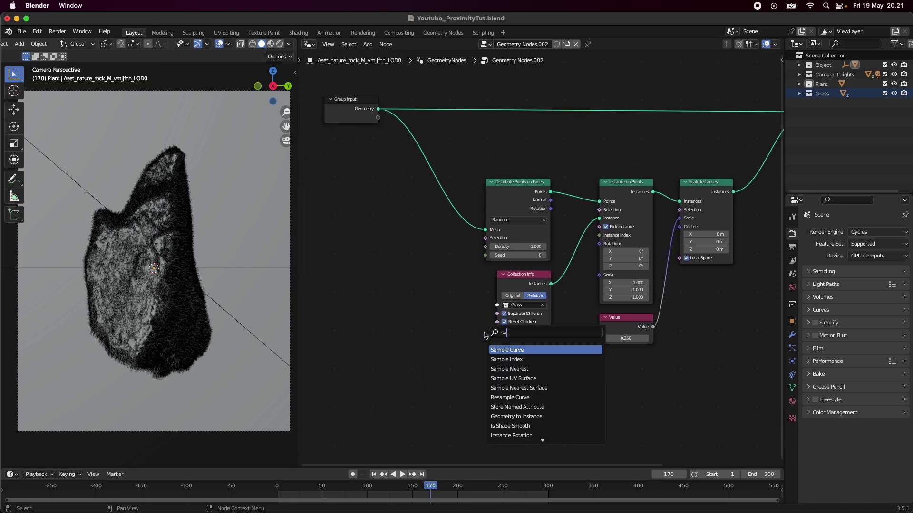
{"action": "key", "text": "Down"}
{"action": "key", "text": "Down"}
{"action": "key", "text": "Down"}
{"action": "key", "text": "Down"}
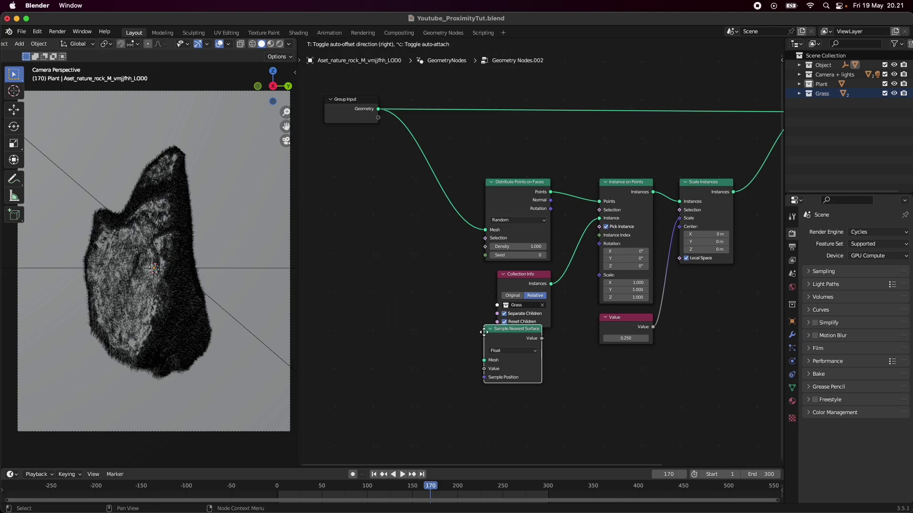
{"action": "key", "text": "Return"}
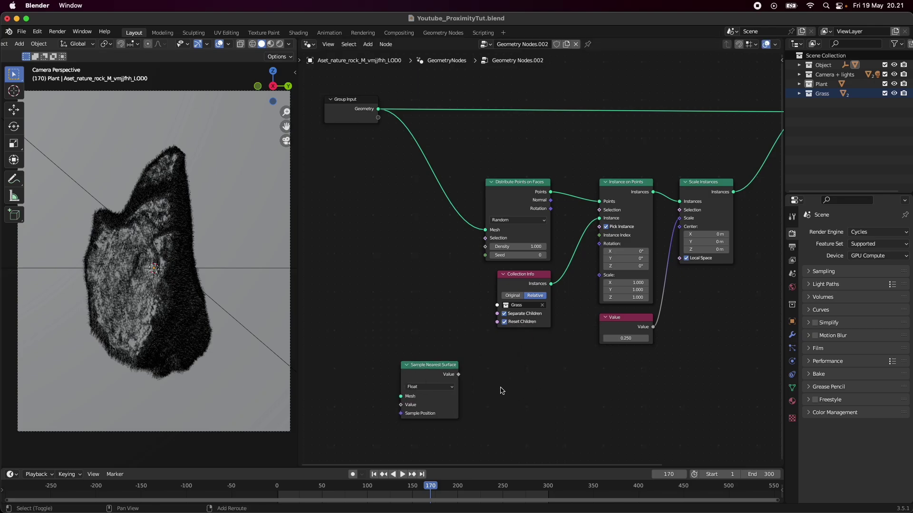
Step: Add an Align Euler to Vector node directly to the right of Sample Nearest Surface
{"action": "key", "text": "shift+a"}
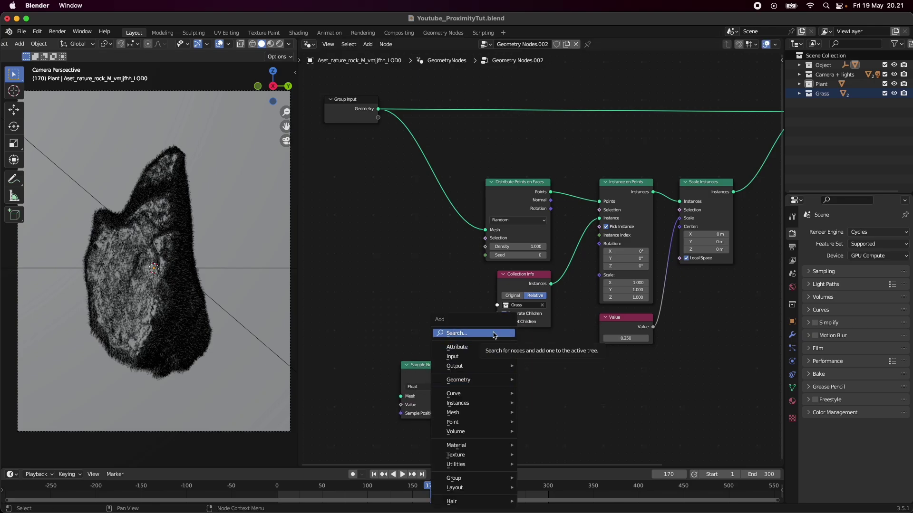
{"action": "type", "text": "align"}
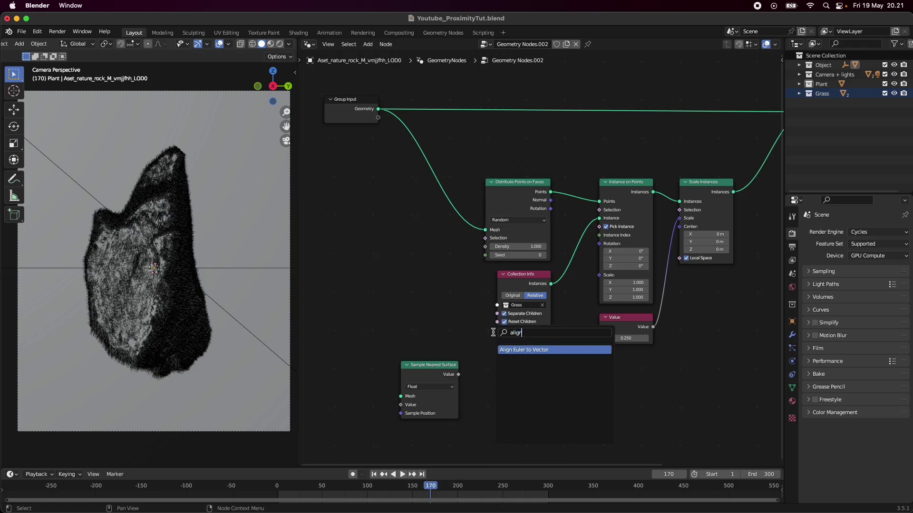
{"action": "key", "text": "Return"}
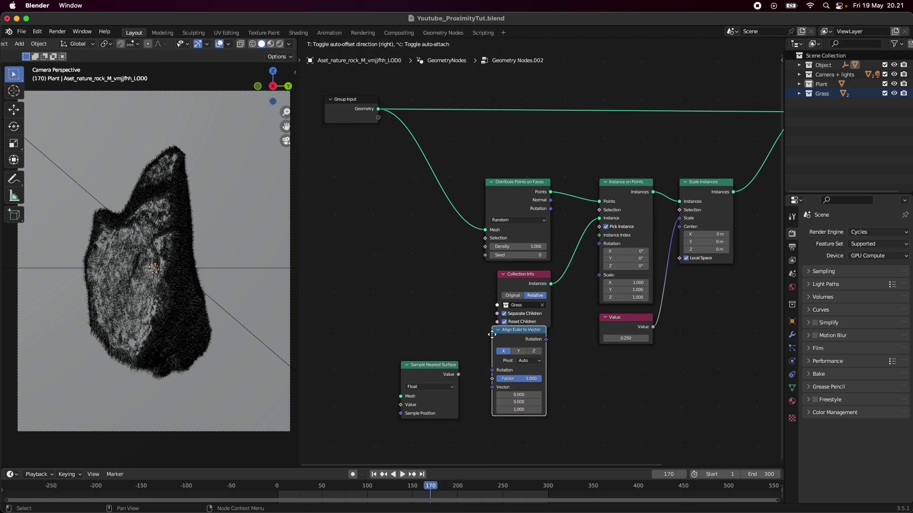
{"action": "left_click", "coordinate": [472, 370]}
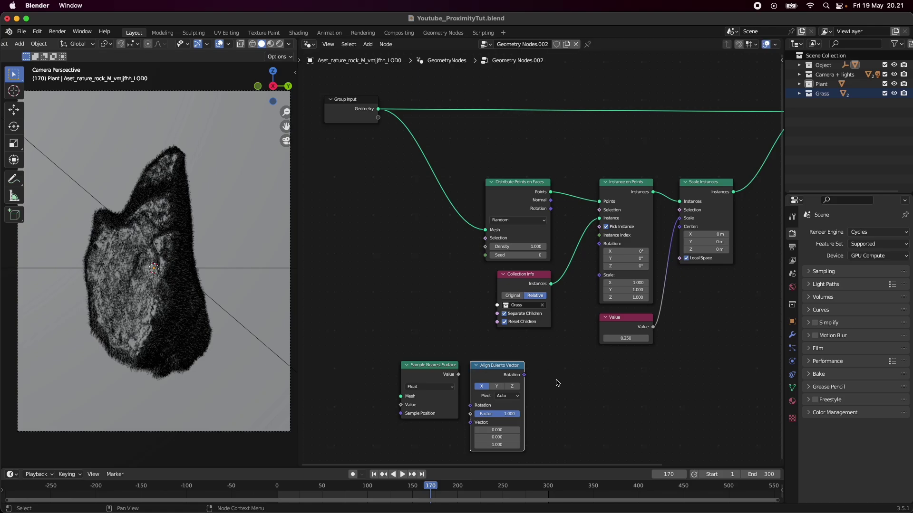
Step: Add a Normal node to the left of Sample Nearest Surface and connect it to that node's Value input
{"action": "middle_click_drag", "start_coordinate": [447, 372], "coordinate": [495, 338]}
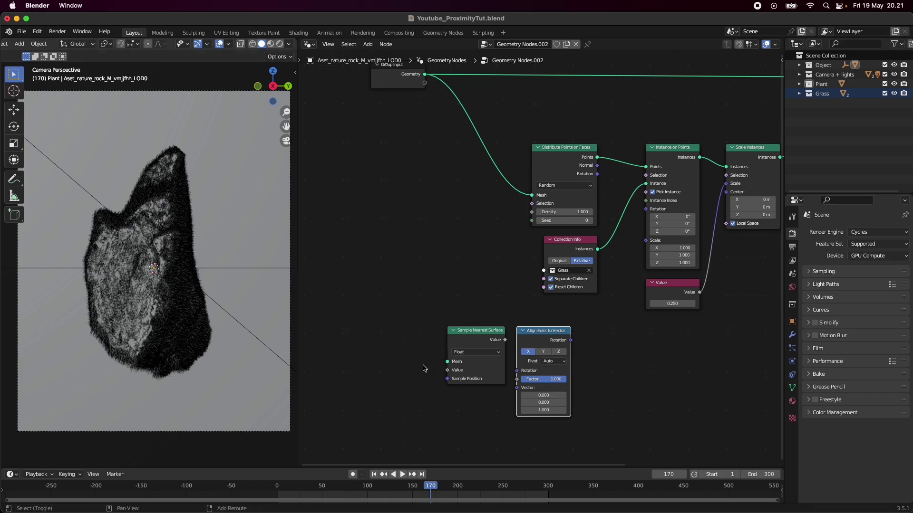
{"action": "key", "text": "shift+a"}
{"action": "type", "text": "normal"}
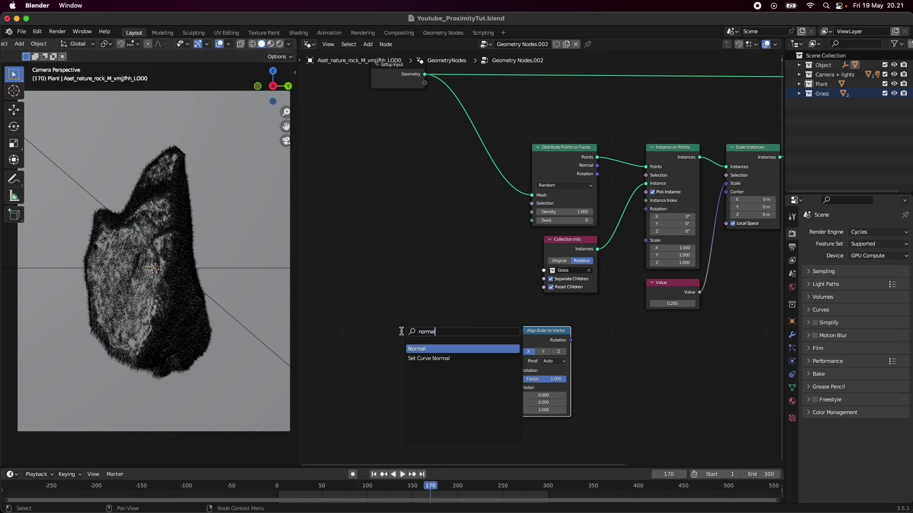
{"action": "key", "text": "Return"}
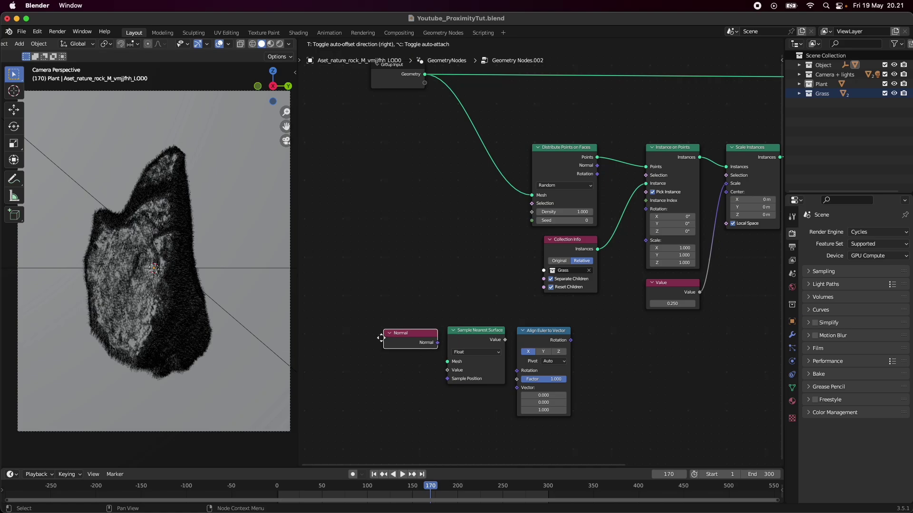
{"action": "left_click", "coordinate": [428, 375]}
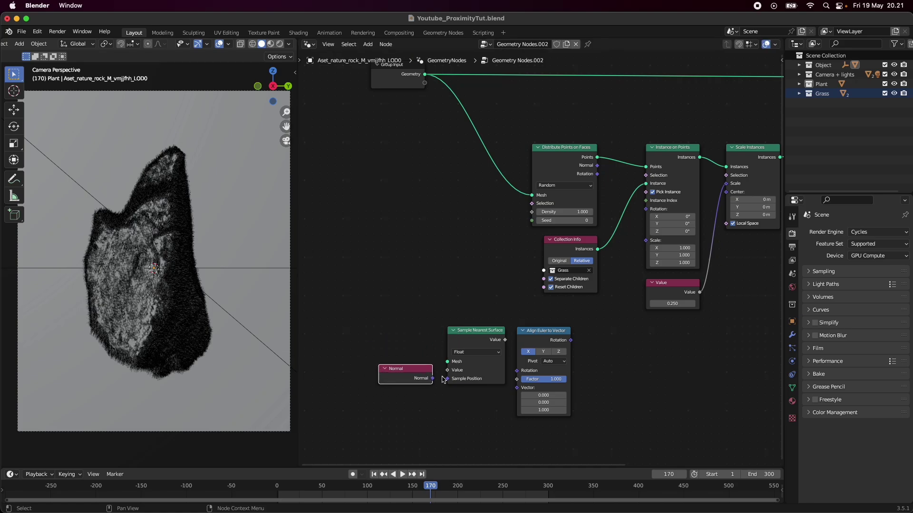
{"action": "left_click_drag", "start_coordinate": [432, 379], "coordinate": [446, 375]}
Step: Set Sample Nearest Surface to Vector, connect its Value output to Align Euler to Vector's Vector input, and link Normal to its Value input
{"action": "middle_click_drag", "start_coordinate": [523, 401], "coordinate": [514, 395]}
{"action": "left_click", "coordinate": [473, 349]}
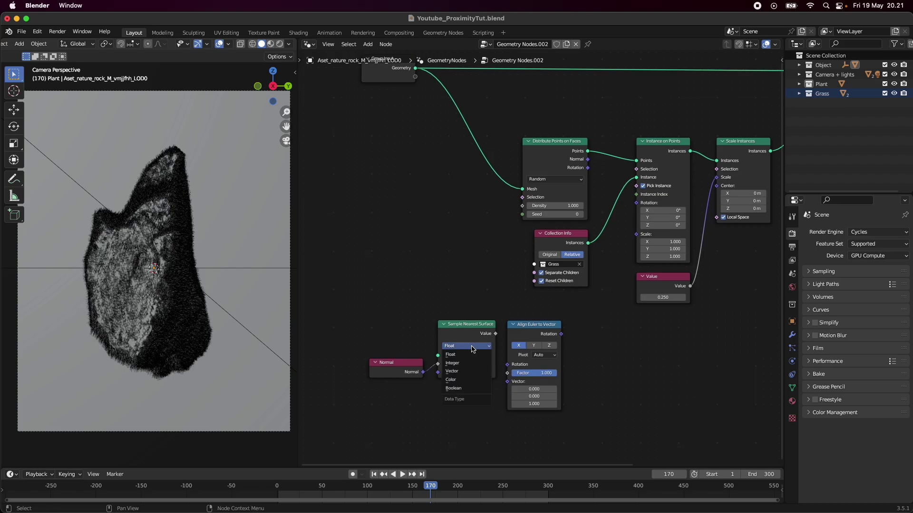
{"action": "left_click", "coordinate": [463, 372]}
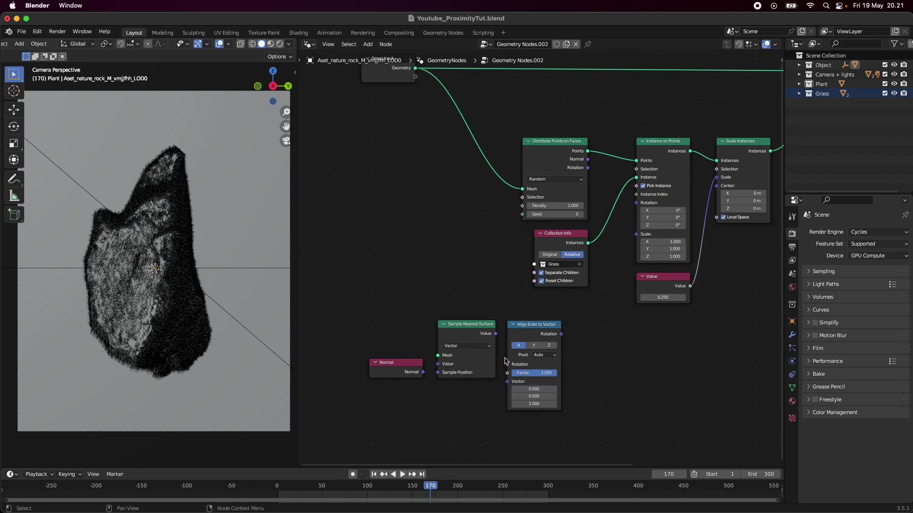
{"action": "left_click_drag", "start_coordinate": [496, 334], "coordinate": [508, 382]}
{"action": "left_click_drag", "start_coordinate": [422, 372], "coordinate": [438, 364]}
Step: Move the three alignment nodes up beneath Collection Info and connect Group Input's Geometry to Sample Nearest Surface's Mesh input
{"action": "left_click_drag", "start_coordinate": [374, 318], "coordinate": [514, 369]}
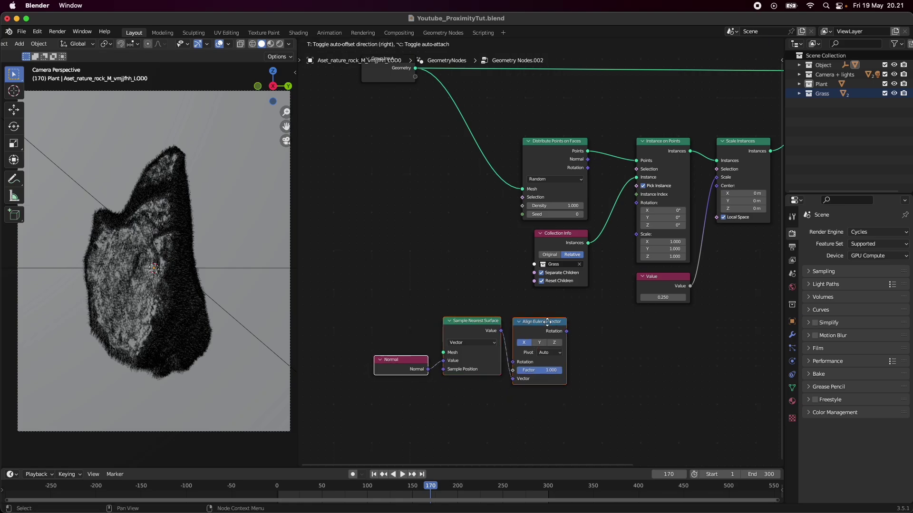
{"action": "left_click_drag", "start_coordinate": [534, 331], "coordinate": [563, 305]}
{"action": "scroll", "coordinate": [409, 252], "scroll_direction": "down", "scroll_amount": 2}
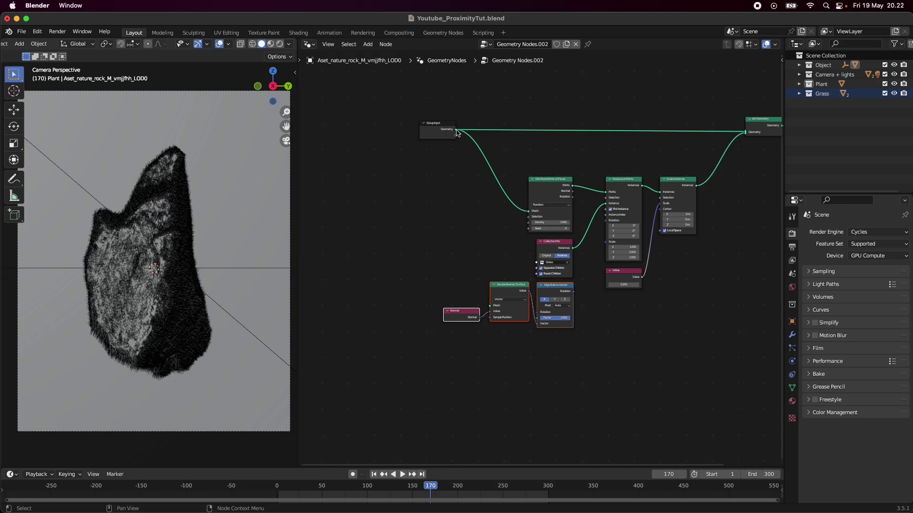
{"action": "left_click_drag", "start_coordinate": [456, 131], "coordinate": [496, 311]}
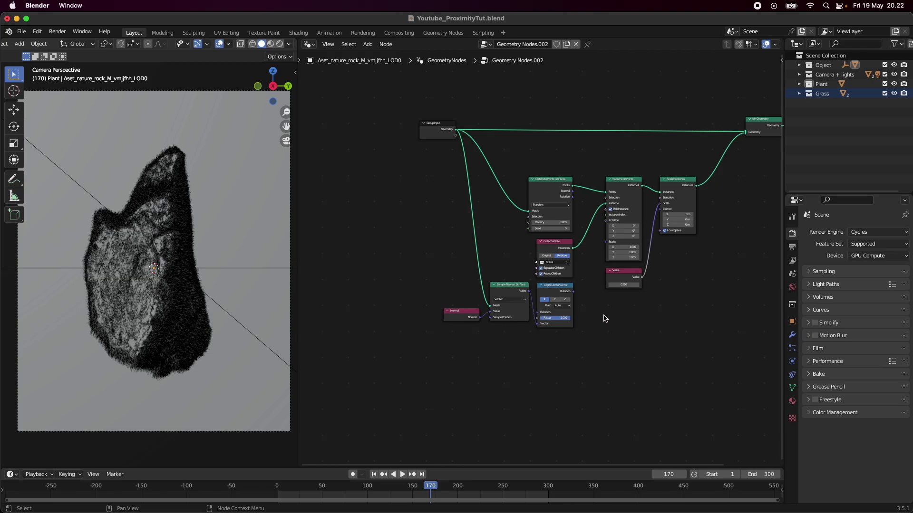
Step: Connect Align Euler to Vector's Rotation output to Instance on Points' Rotation input and check the grass direction on the rock
{"action": "scroll", "coordinate": [604, 319], "scroll_direction": "up", "scroll_amount": 2}
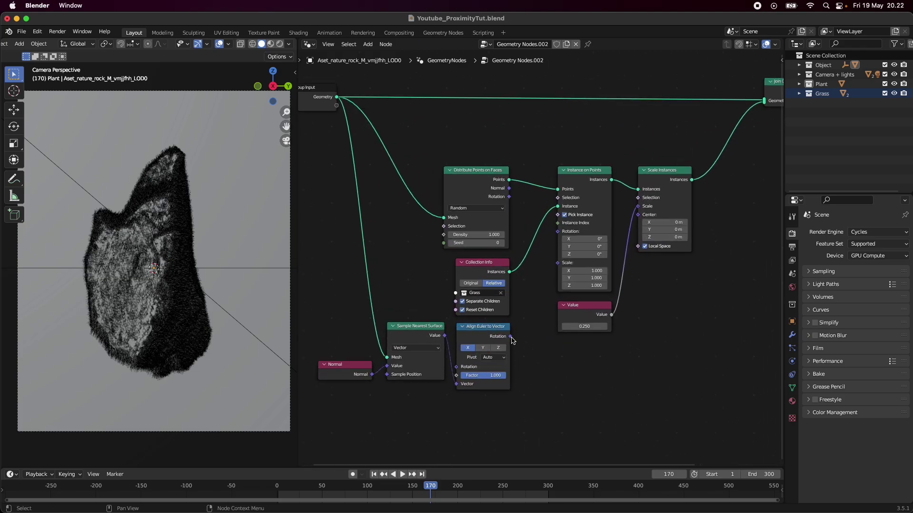
{"action": "left_click_drag", "start_coordinate": [516, 338], "coordinate": [559, 233]}
{"action": "scroll", "coordinate": [247, 312], "scroll_direction": "up", "scroll_amount": 5}
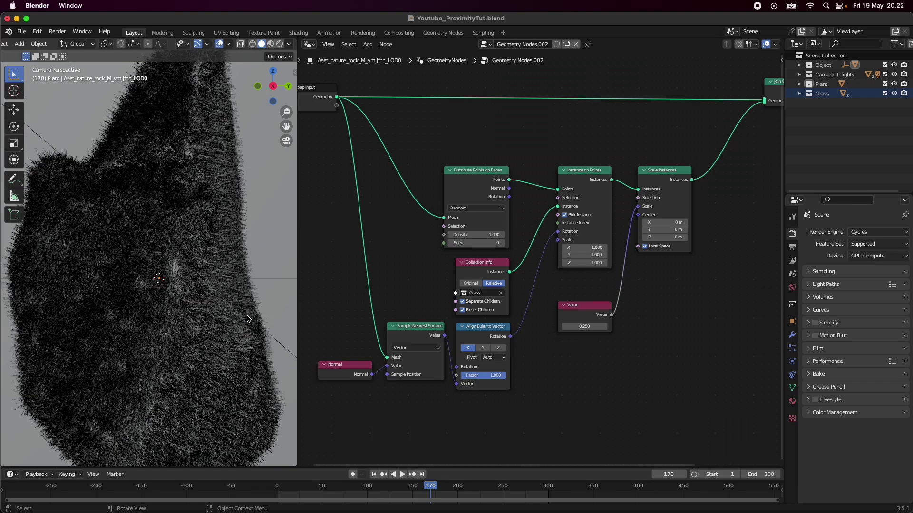
{"action": "scroll", "coordinate": [247, 312], "scroll_direction": "down", "scroll_amount": 2}
{"action": "scroll", "coordinate": [186, 288], "scroll_direction": "down", "scroll_amount": 2}
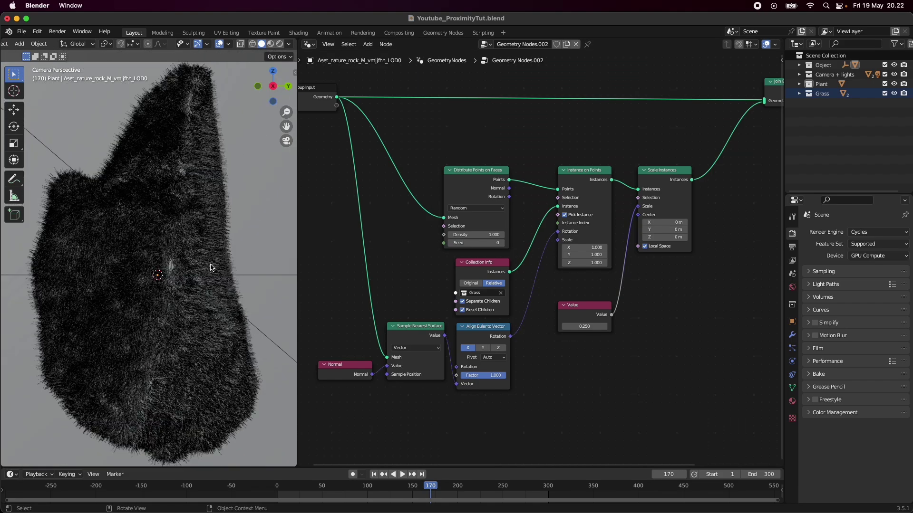
{"action": "scroll", "coordinate": [200, 252], "scroll_direction": "down", "scroll_amount": 2}
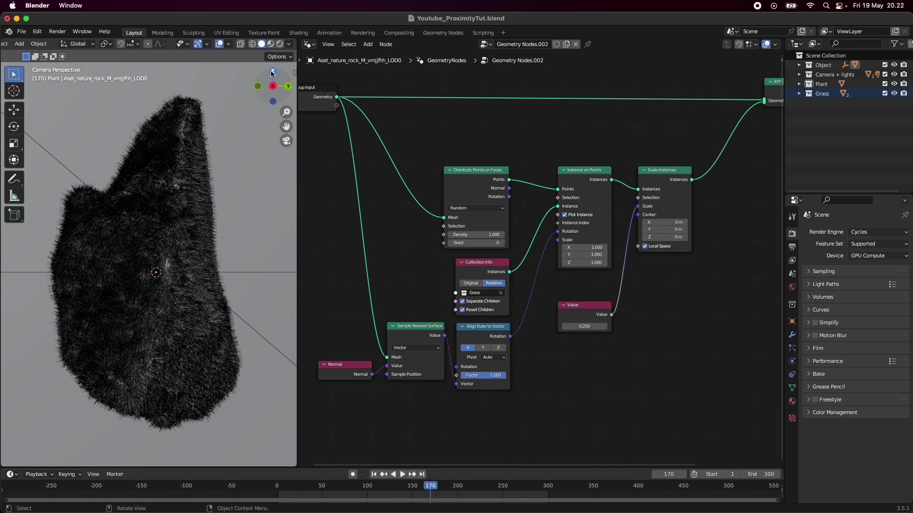
Step: Examine the grass from the top view and set the Align Euler to Vector axis to Y
{"action": "left_click", "coordinate": [272, 70]}
{"action": "middle_click_drag", "start_coordinate": [252, 143], "coordinate": [160, 233], "text": "shift"}
{"action": "scroll", "coordinate": [161, 234], "scroll_direction": "up", "scroll_amount": 4}
{"action": "scroll", "coordinate": [161, 234], "scroll_direction": "up", "scroll_amount": 6}
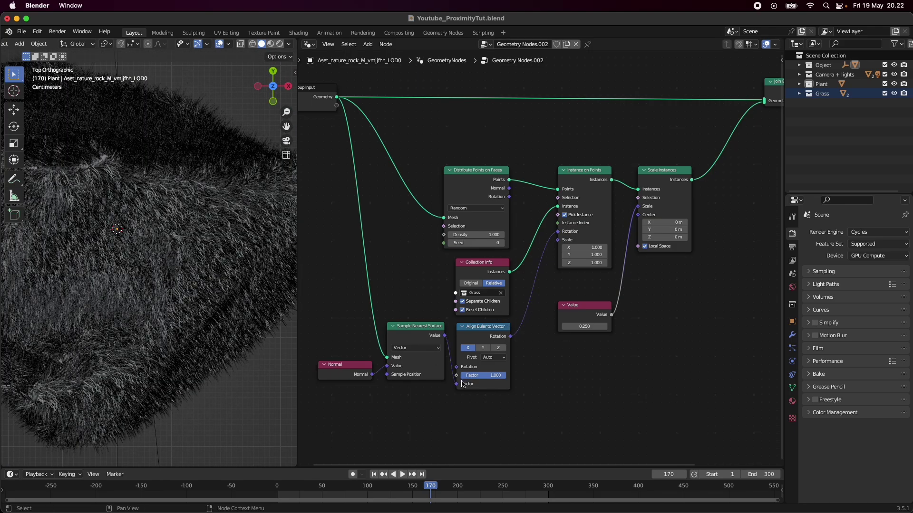
{"action": "left_click", "coordinate": [484, 349]}
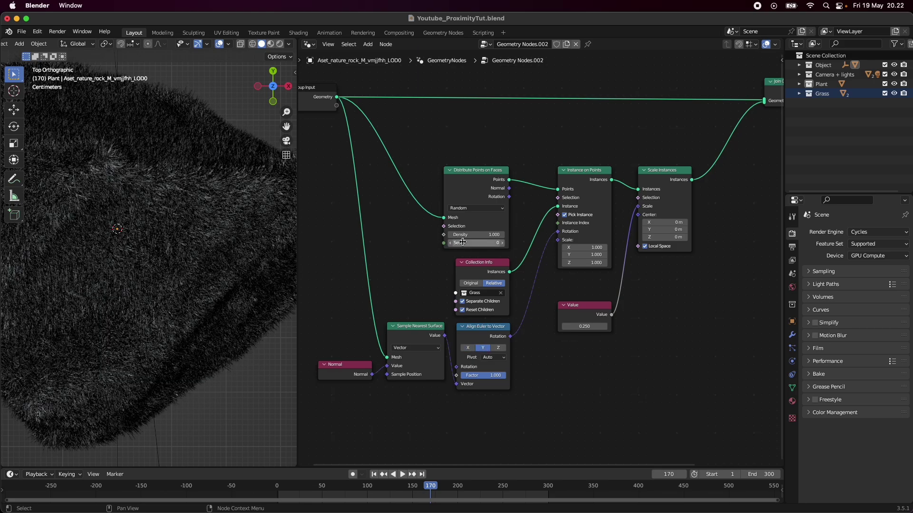
Step: Set the Value node driving the instance scale to 0.1, check the grass up close, and return to the camera view
{"action": "left_click", "coordinate": [585, 327]}
{"action": "type", "text": "0.1"}
{"action": "key", "text": "Return"}
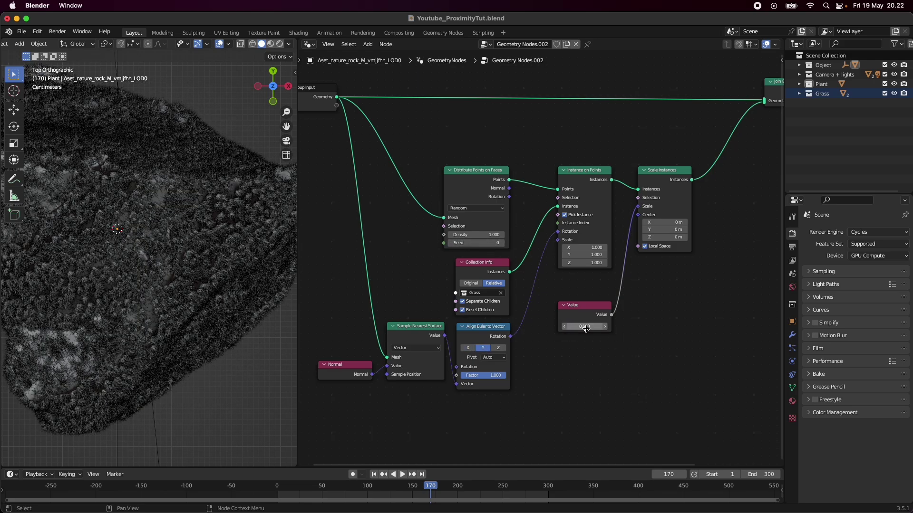
{"action": "scroll", "coordinate": [214, 166], "scroll_direction": "up", "scroll_amount": 3}
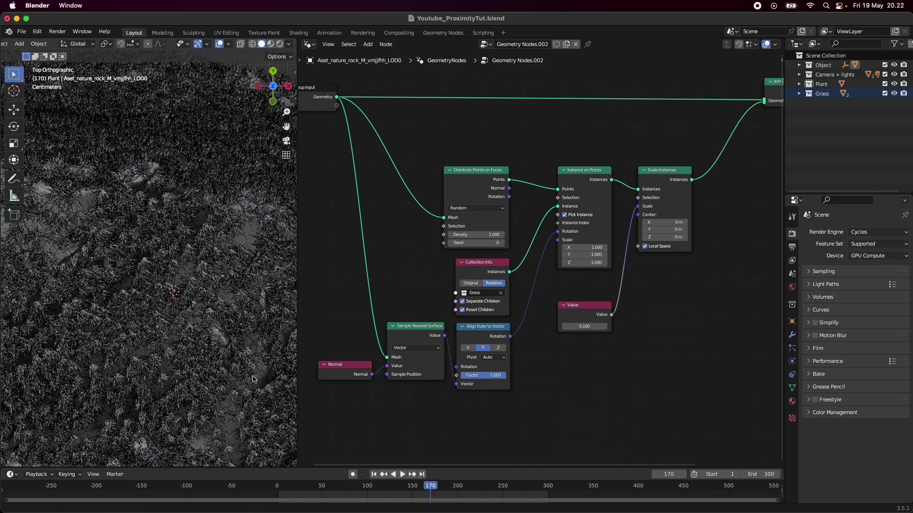
{"action": "left_click", "coordinate": [286, 141]}
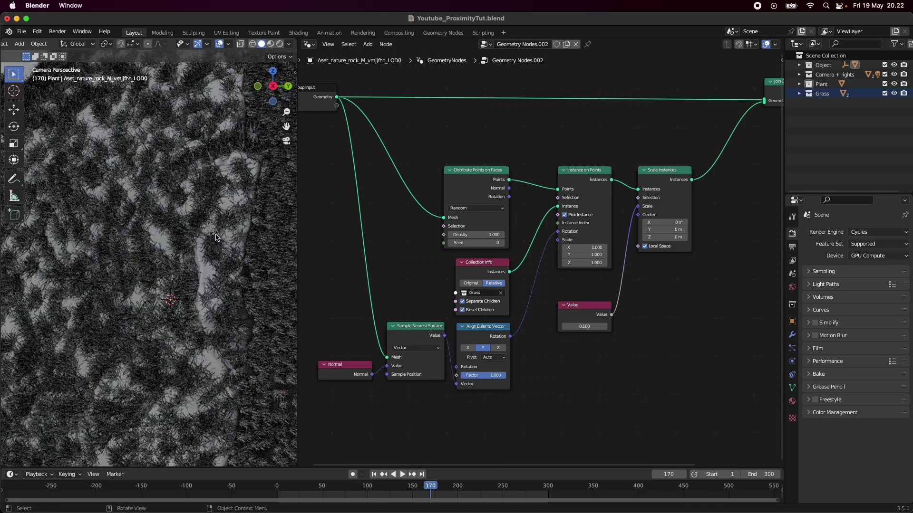
Step: Set the Distribute Points on Faces density to 0.5
{"action": "left_click", "coordinate": [478, 235]}
{"action": "type", "text": "0.5"}
{"action": "key", "text": "Return"}
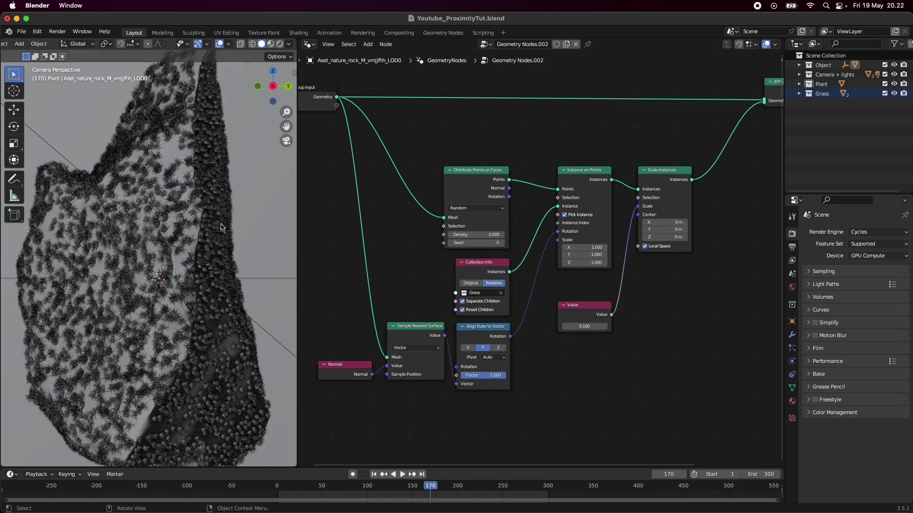
Step: Inspect how the grass follows the rock's surface along its edge and tip, and save the file
{"action": "scroll", "coordinate": [69, 273], "scroll_direction": "up", "scroll_amount": 4}
{"action": "scroll", "coordinate": [185, 219], "scroll_direction": "up", "scroll_amount": 3}
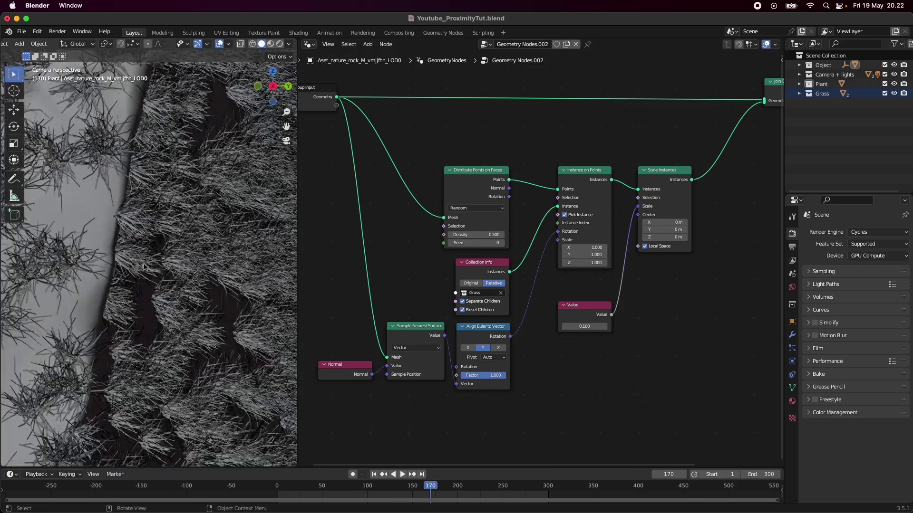
{"action": "middle_click_drag", "start_coordinate": [184, 220], "coordinate": [76, 264], "text": "shift"}
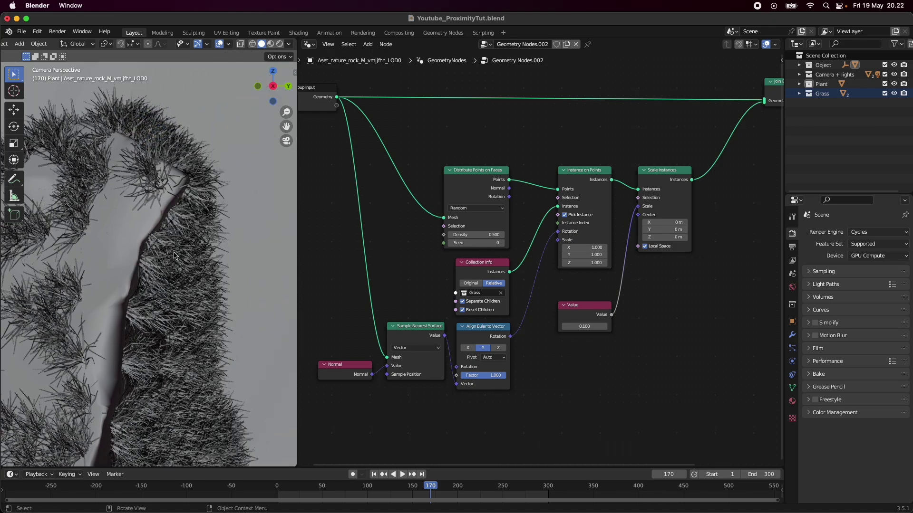
{"action": "scroll", "coordinate": [193, 278], "scroll_direction": "down", "scroll_amount": 8}
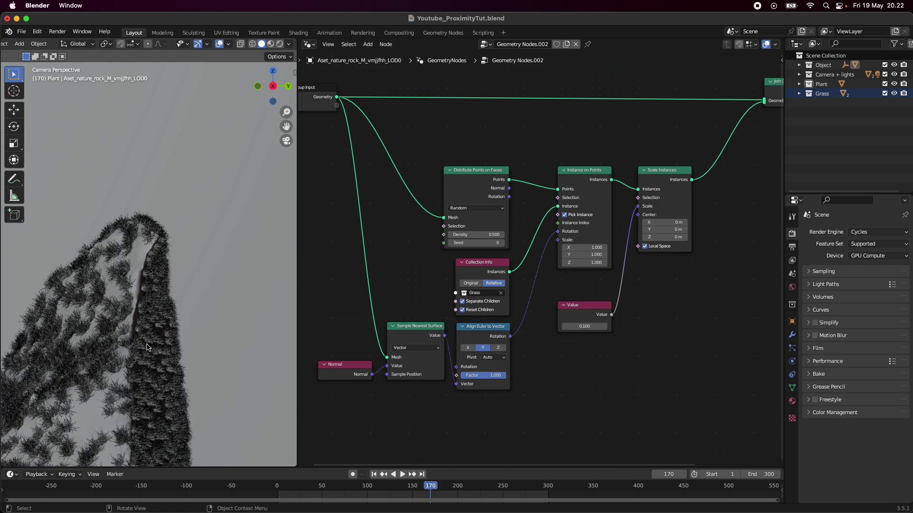
{"action": "scroll", "coordinate": [193, 278], "scroll_direction": "up", "scroll_amount": 4}
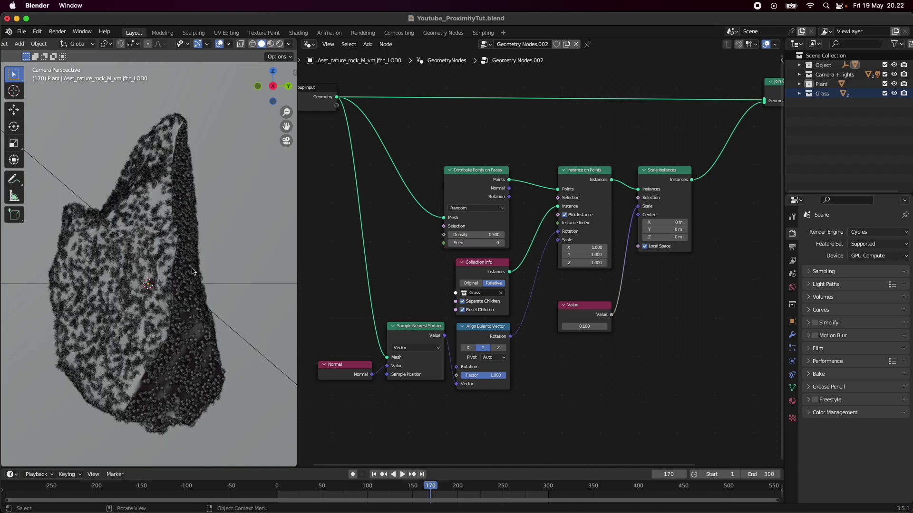
{"action": "middle_click_drag", "start_coordinate": [202, 264], "coordinate": [218, 264], "text": "shift"}
{"action": "key", "text": "ctrl+s"}
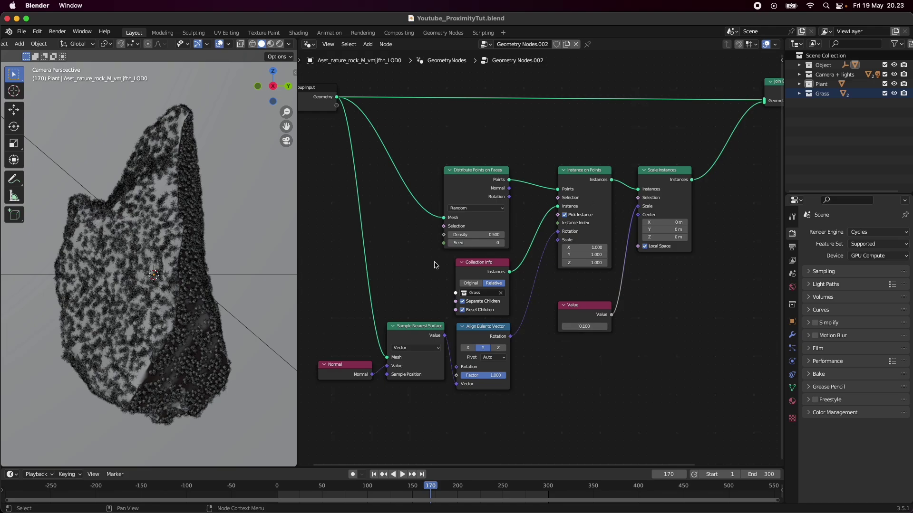
{"action": "key", "text": "super+s"}
Step: Shift the Normal, Sample Nearest Surface and Align Euler to Vector nodes right, and move Instance on Points and Scale Instances further right
{"action": "scroll", "coordinate": [434, 265], "scroll_direction": "down", "scroll_amount": 2}
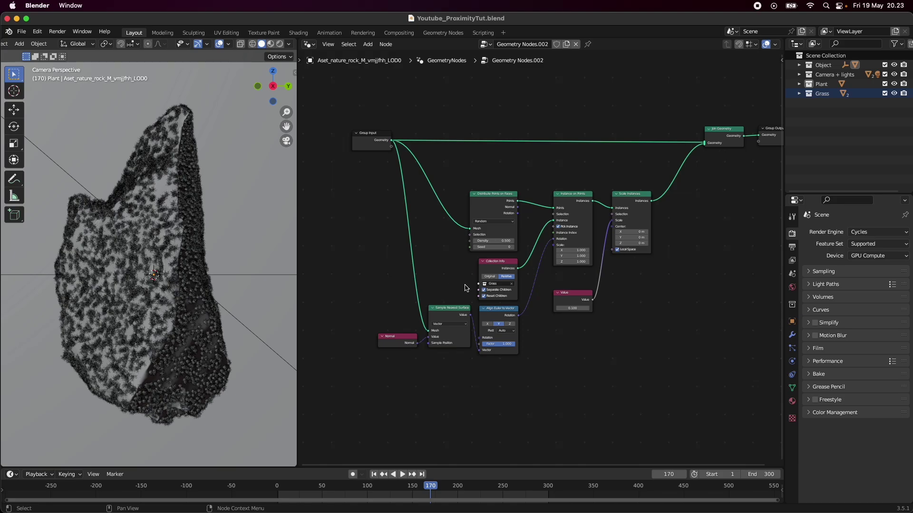
{"action": "left_click_drag", "start_coordinate": [377, 376], "coordinate": [539, 314]}
{"action": "left_click_drag", "start_coordinate": [586, 177], "coordinate": [720, 197]}
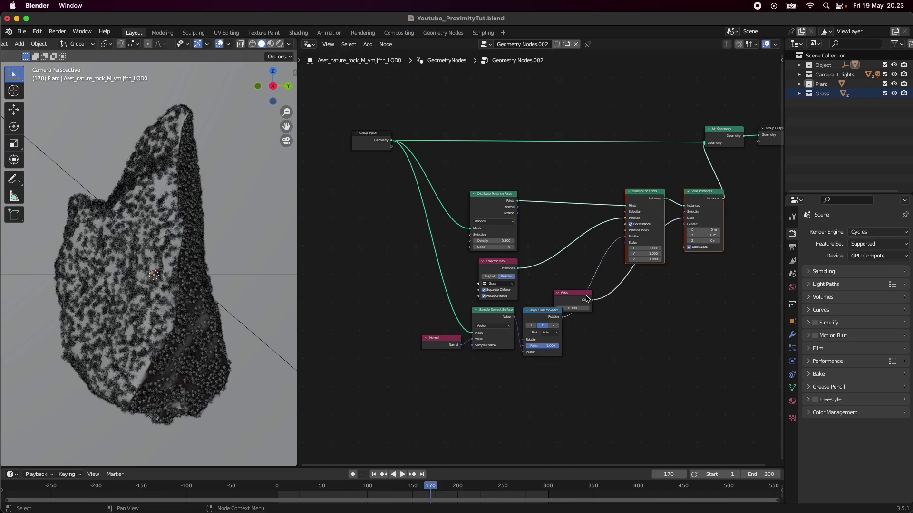
Step: Place Collection Info to the right of Distribute Points on Faces and the Value node directly below Instance on Points
{"action": "left_click_drag", "start_coordinate": [588, 298], "coordinate": [559, 284]}
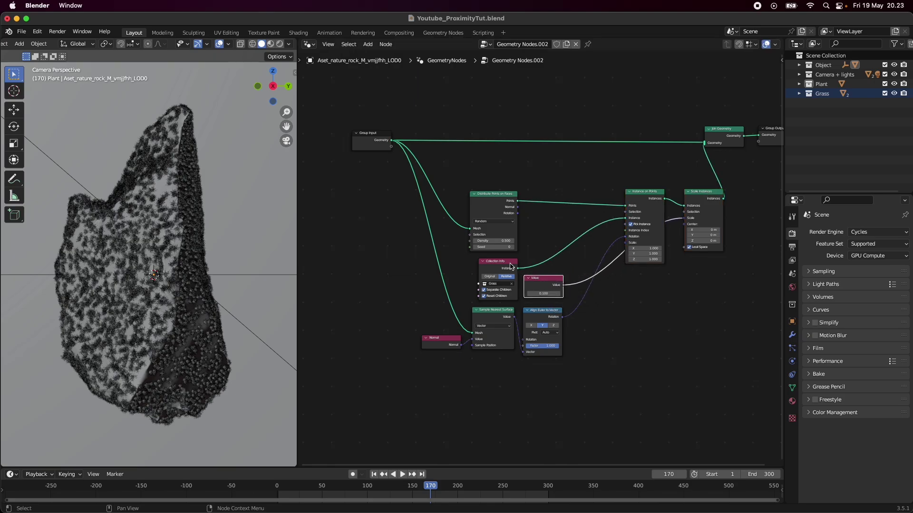
{"action": "left_click_drag", "start_coordinate": [511, 266], "coordinate": [556, 236]}
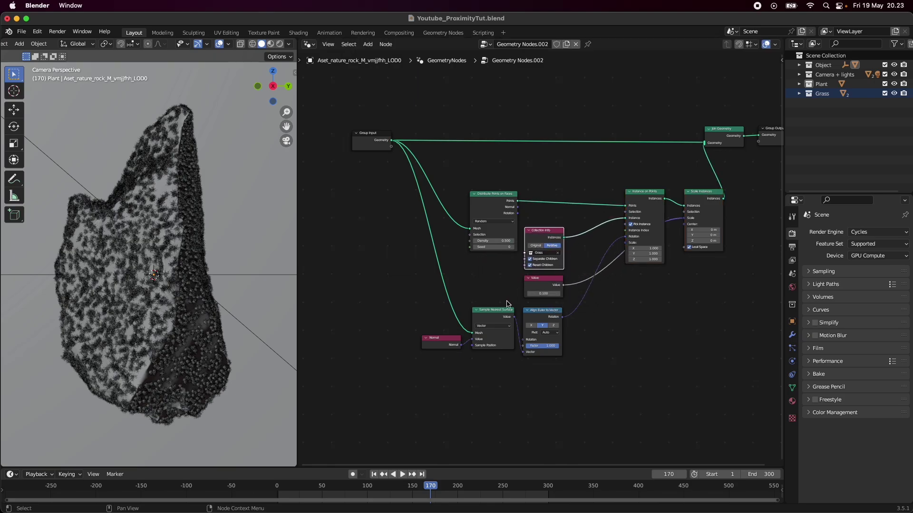
{"action": "left_click_drag", "start_coordinate": [509, 262], "coordinate": [539, 285]}
{"action": "left_click_drag", "start_coordinate": [558, 232], "coordinate": [557, 230]}
{"action": "left_click", "coordinate": [548, 276]}
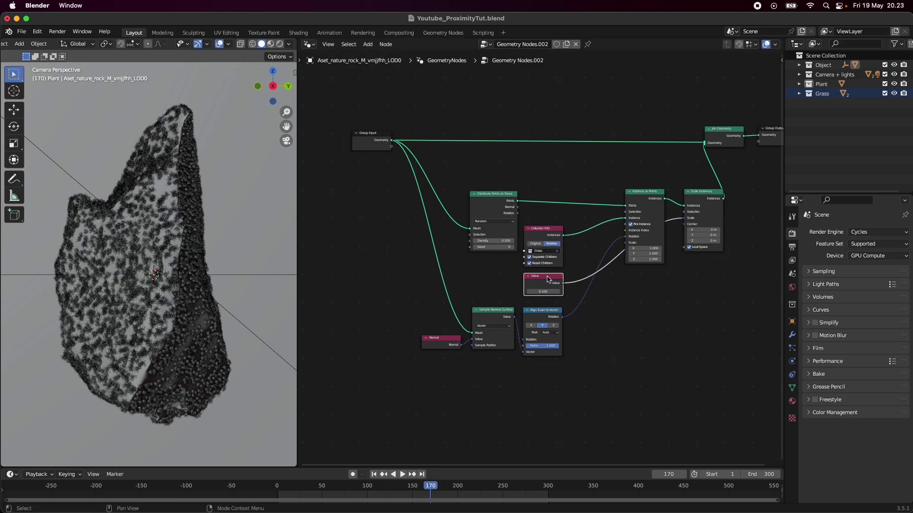
{"action": "left_click_drag", "start_coordinate": [547, 277], "coordinate": [650, 273]}
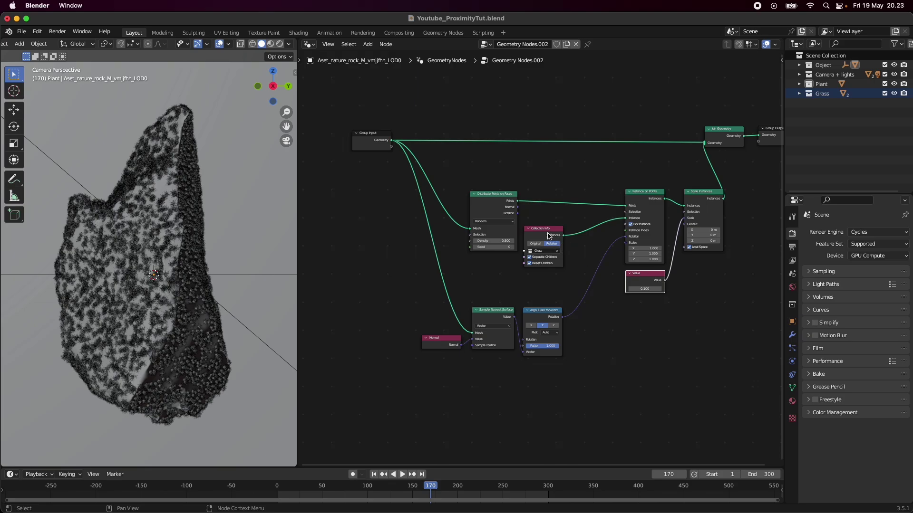
Step: Tighten the layout by moving Collection Info and the alignment nodes up and lowering Distribute Points on Faces slightly
{"action": "left_click_drag", "start_coordinate": [550, 237], "coordinate": [568, 238]}
{"action": "left_click_drag", "start_coordinate": [440, 315], "coordinate": [544, 274]}
{"action": "left_click_drag", "start_coordinate": [563, 230], "coordinate": [547, 221]}
{"action": "left_click_drag", "start_coordinate": [408, 337], "coordinate": [552, 274]}
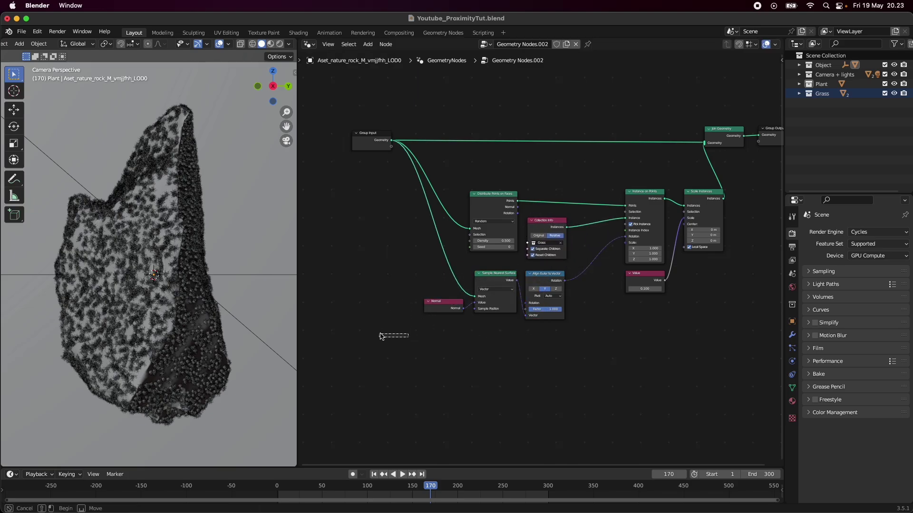
{"action": "left_click_drag", "start_coordinate": [492, 198], "coordinate": [490, 205]}
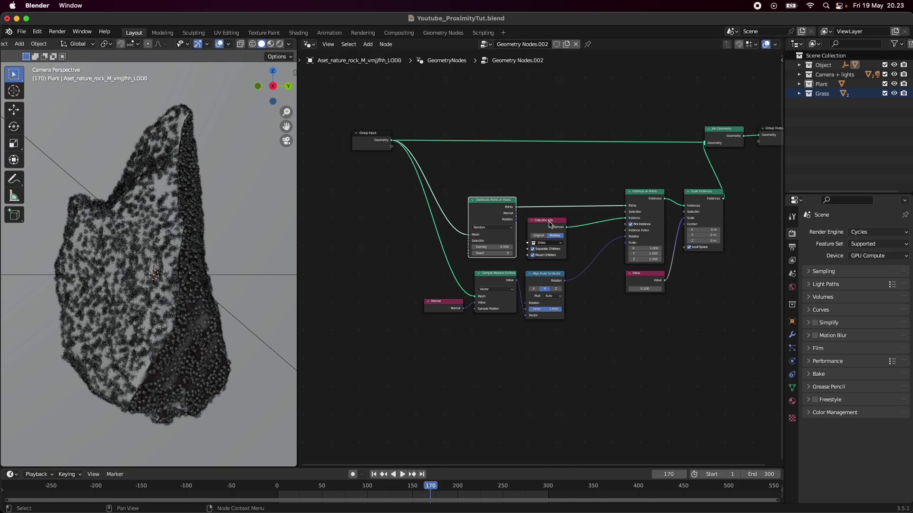
{"action": "left_click_drag", "start_coordinate": [547, 221], "coordinate": [547, 221]}
{"action": "left_click", "coordinate": [616, 280]}
{"action": "middle_click_drag", "start_coordinate": [585, 328], "coordinate": [551, 356]}
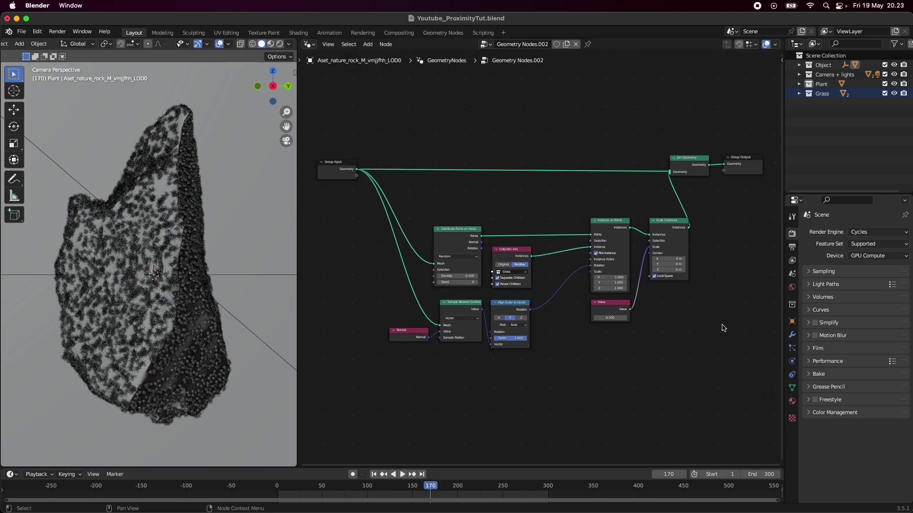
Step: Move Instance on Points, Scale Instances and the Value node left, closer to Collection Info, and save the file
{"action": "left_click_drag", "start_coordinate": [727, 332], "coordinate": [626, 265]}
{"action": "mouse_move", "coordinate": [600, 226]}
{"action": "left_mouse_down"}
{"action": "mouse_move", "coordinate": [556, 232]}
{"action": "mouse_move", "coordinate": [599, 235]}
{"action": "left_mouse_up"}
{"action": "left_click", "coordinate": [590, 358]}
{"action": "key", "text": "ctrl+s"}
Step: Group all the grass scattering nodes between Group Input and Join Geometry into one frame
{"action": "scroll", "coordinate": [588, 357], "scroll_direction": "down", "scroll_amount": 1}
{"action": "left_click", "coordinate": [352, 340]}
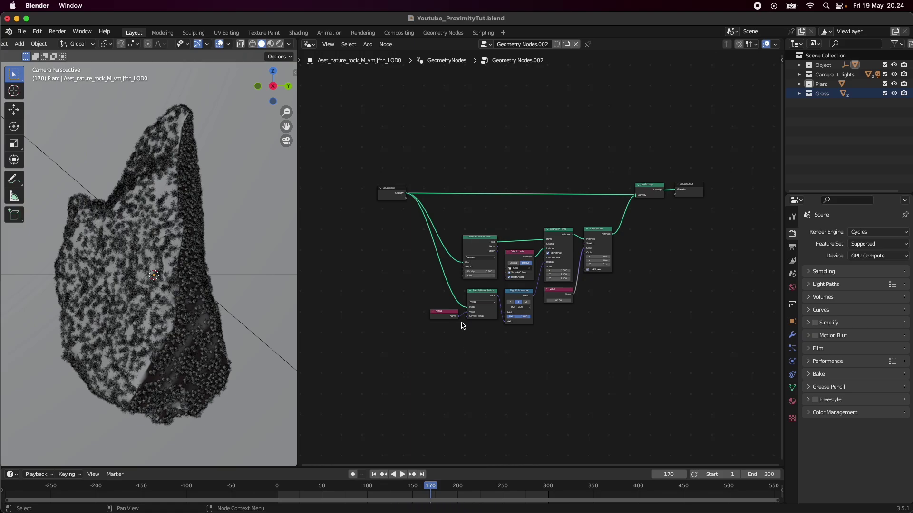
{"action": "left_click_drag", "start_coordinate": [426, 338], "coordinate": [641, 220]}
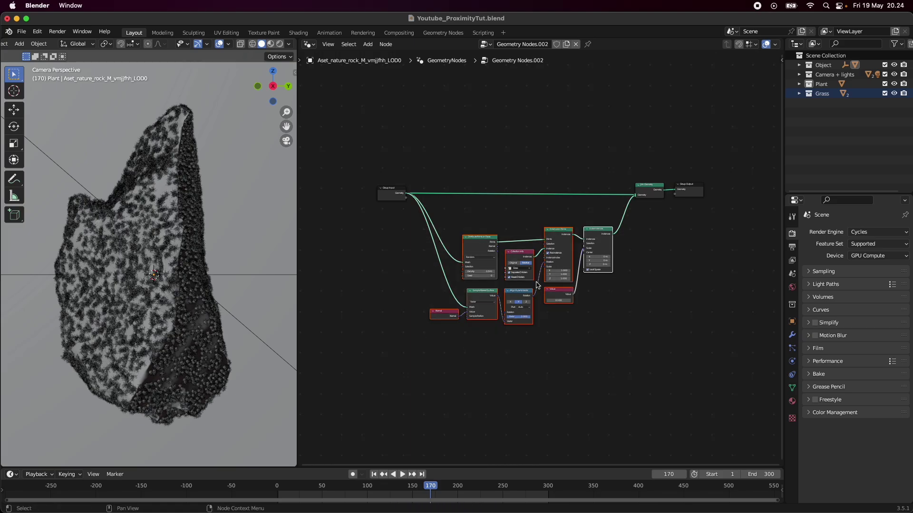
{"action": "key", "text": "ctrl"}
{"action": "key", "text": "ctrl+j"}
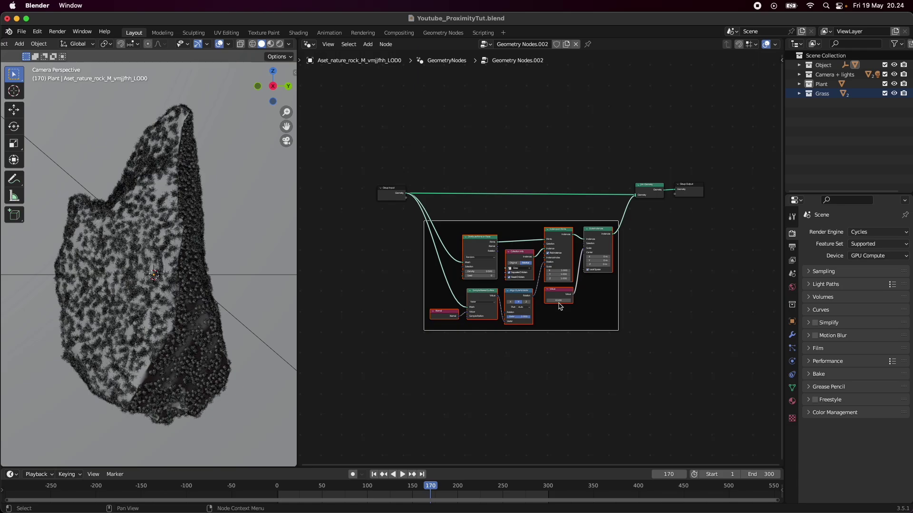
Step: Label the new frame "Instances 1" and move it down slightly, away from the main geometry link
{"action": "key", "text": "n"}
{"action": "left_click", "coordinate": [728, 82]}
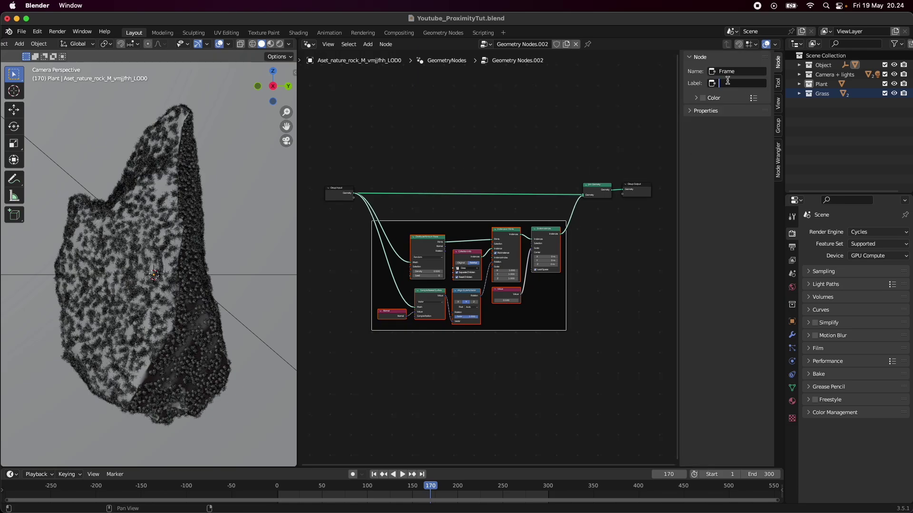
{"action": "type", "text": "Instances 1"}
{"action": "key", "text": "Return"}
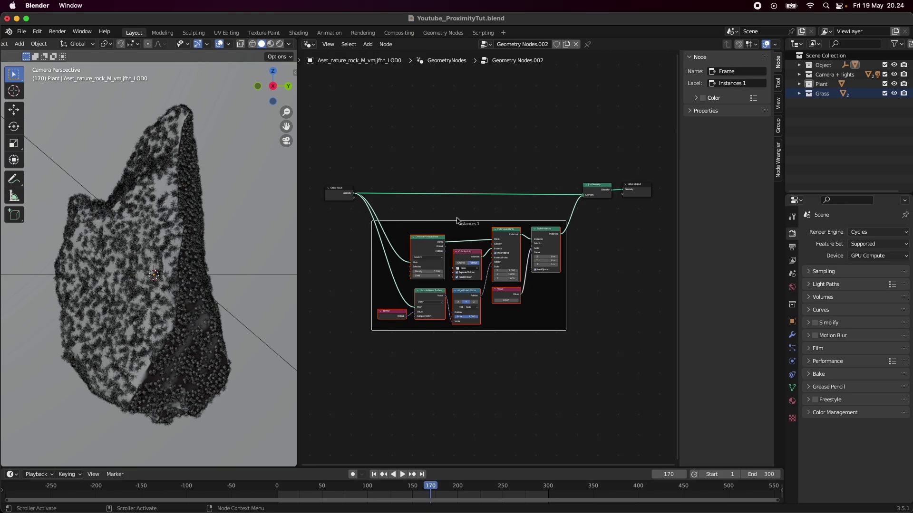
{"action": "left_click_drag", "start_coordinate": [468, 223], "coordinate": [475, 242]}
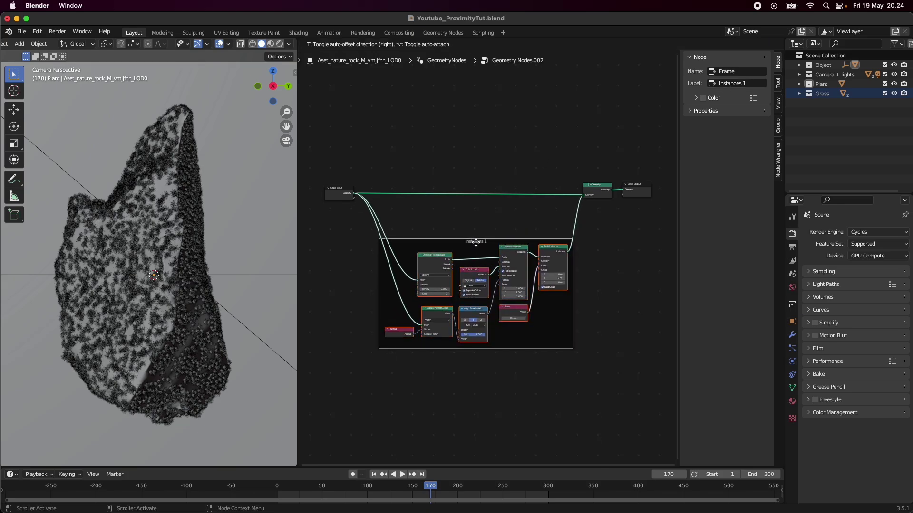
Step: Finish placing the "Instances 1" frame, hide its node properties and save the file
{"action": "left_click", "coordinate": [530, 408]}
{"action": "key", "text": "ctrl+s"}
{"action": "key", "text": "n"}
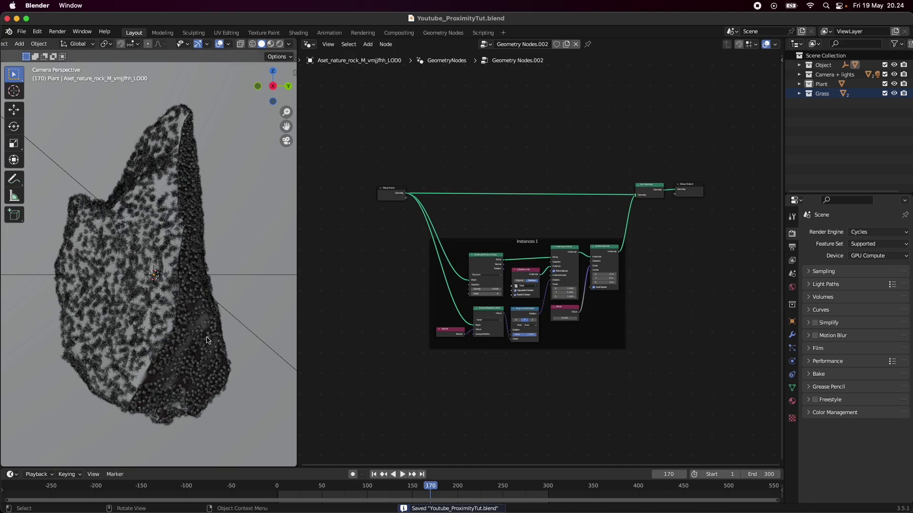
Step: Preview the grass-covered rock in rendered shading and return the viewport to solid shading
{"action": "scroll", "coordinate": [266, 84], "scroll_direction": "up", "scroll_amount": 3}
{"action": "scroll", "coordinate": [267, 84], "scroll_direction": "down", "scroll_amount": 3}
{"action": "left_click", "coordinate": [280, 44]}
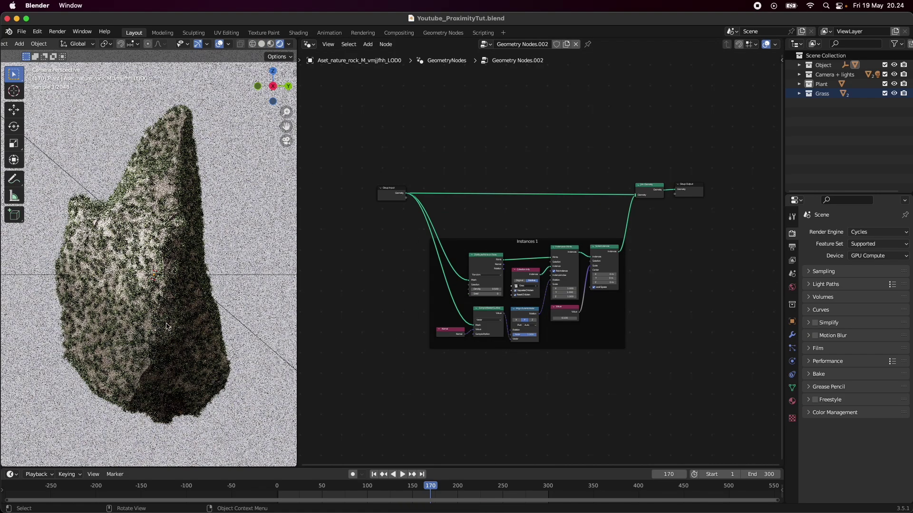
{"action": "left_click", "coordinate": [262, 45]}
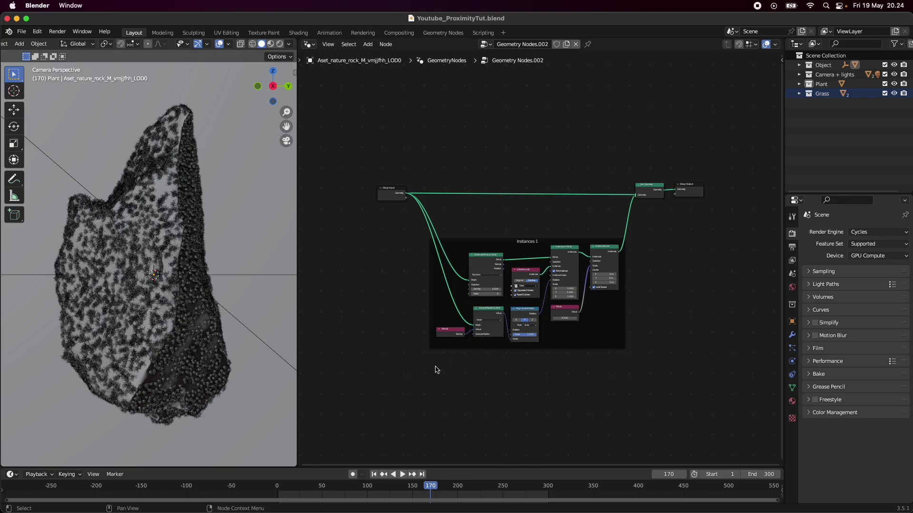
Step: Duplicate the whole "Instances 1" frame with its nodes and place the copy directly below the original
{"action": "left_click_drag", "start_coordinate": [447, 365], "coordinate": [627, 238]}
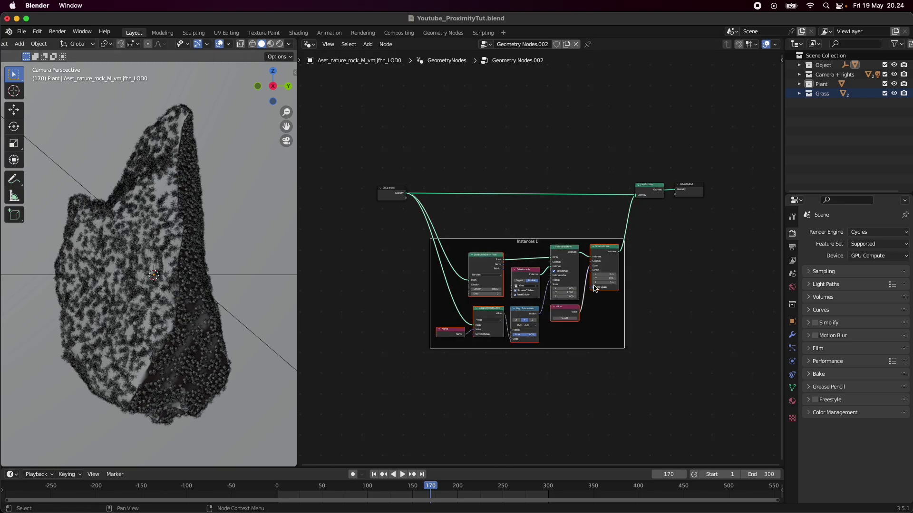
{"action": "scroll", "coordinate": [556, 253], "scroll_direction": "down", "scroll_amount": 5, "text": "shift"}
{"action": "key", "text": "shift+d"}
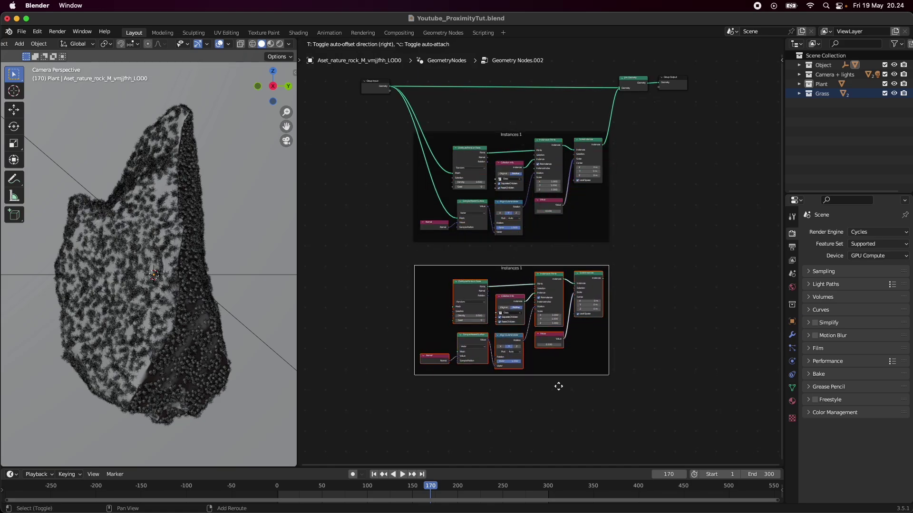
{"action": "left_click", "coordinate": [558, 389]}
{"action": "left_click", "coordinate": [534, 399]}
Step: Relabel the duplicated frame as "Instances 2"
{"action": "left_click", "coordinate": [523, 268]}
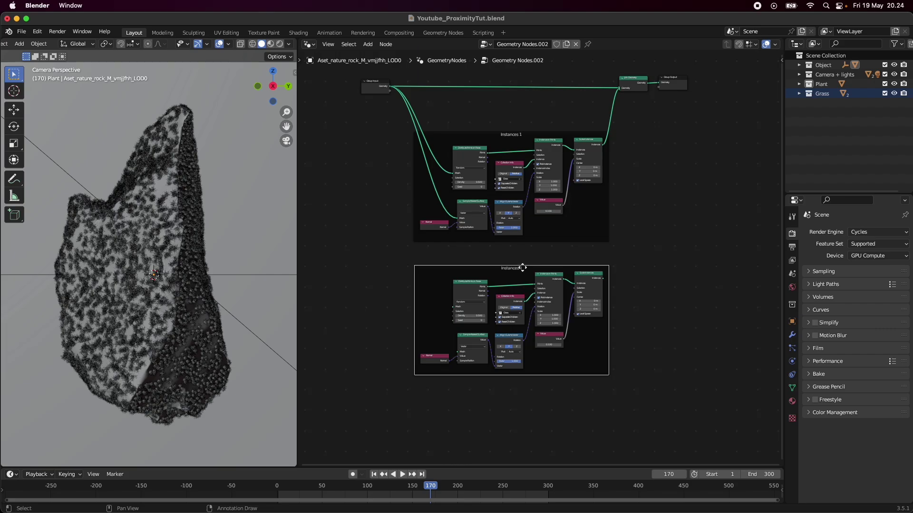
{"action": "key", "text": "n"}
{"action": "left_click", "coordinate": [755, 101]}
{"action": "left_click", "coordinate": [756, 101]}
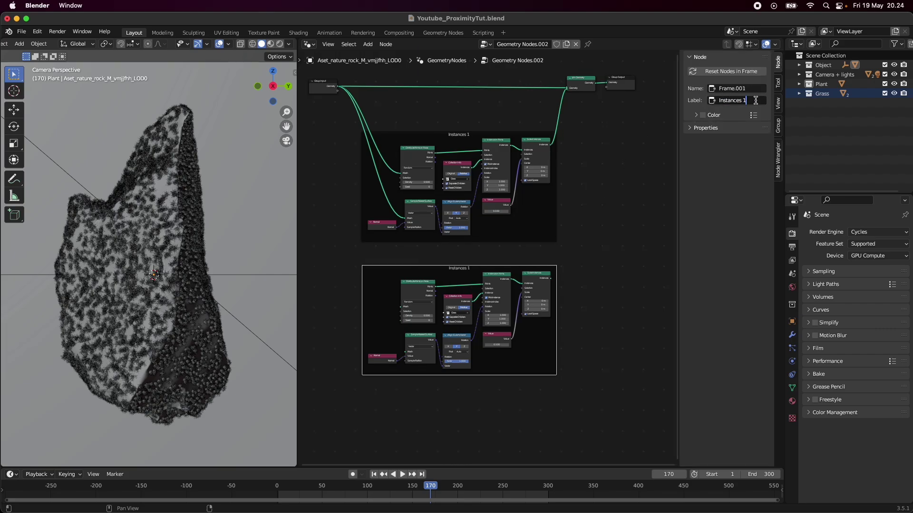
{"action": "key", "text": "BackSpace"}
{"action": "type", "text": "2"}
{"action": "key", "text": "Return"}
{"action": "key", "text": "n"}
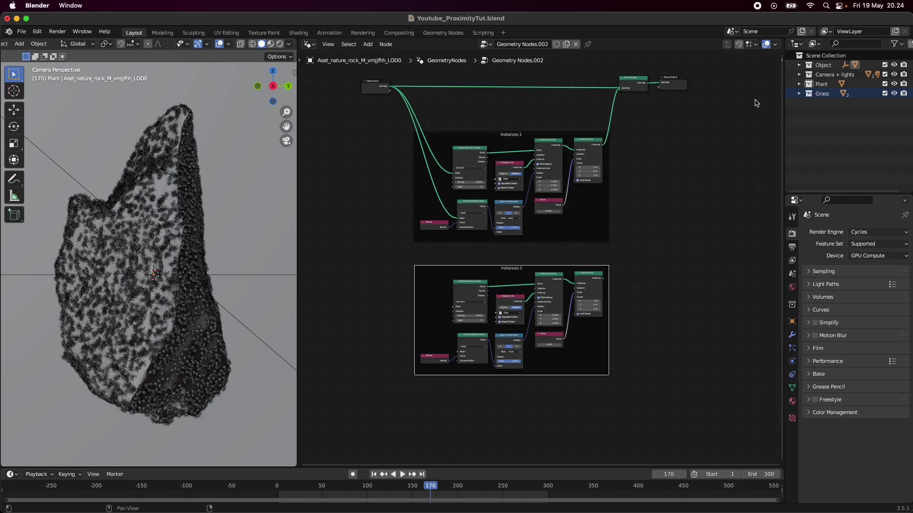
Step: Replace the Grass Collection Info node in "Instances 2" with one for the Plant collection, feeding the Instance input of Instance on Points
{"action": "scroll", "coordinate": [527, 350], "scroll_direction": "up", "scroll_amount": 2}
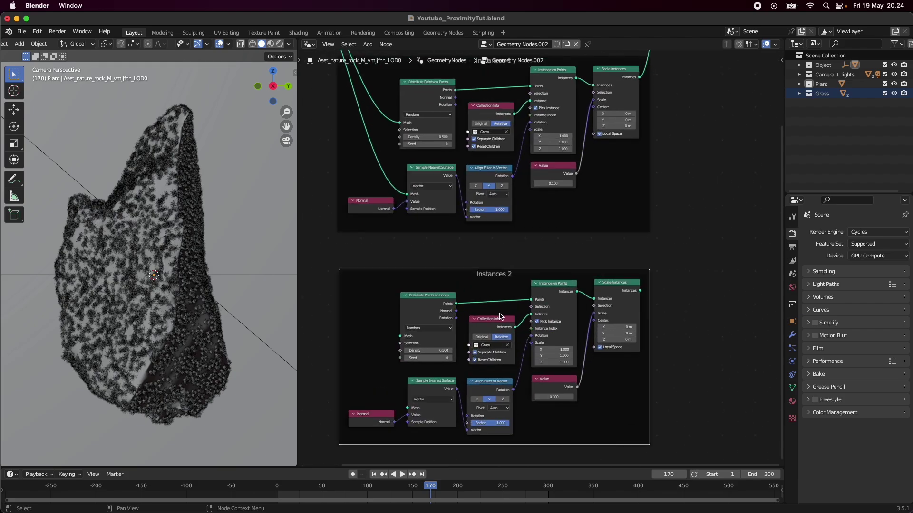
{"action": "left_click", "coordinate": [495, 323]}
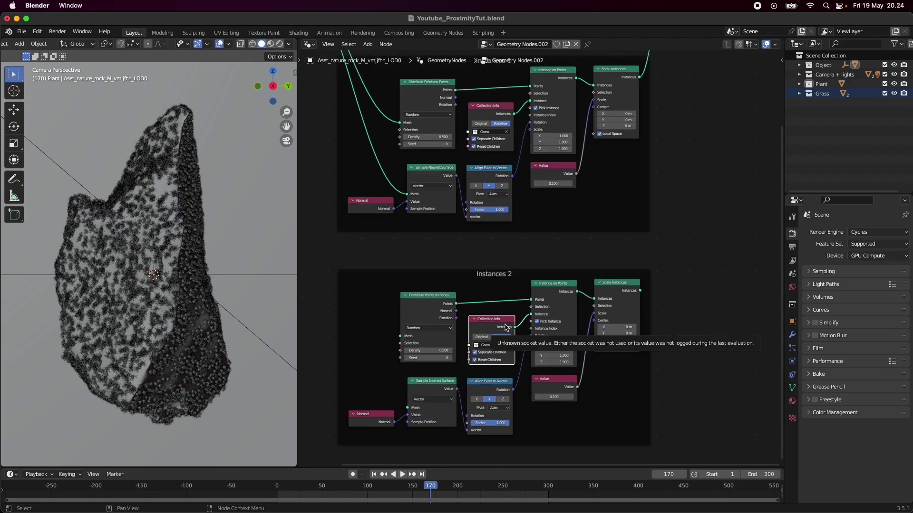
{"action": "key", "text": "x"}
{"action": "left_click_drag", "start_coordinate": [824, 86], "coordinate": [531, 314]}
{"action": "left_click", "coordinate": [493, 322]}
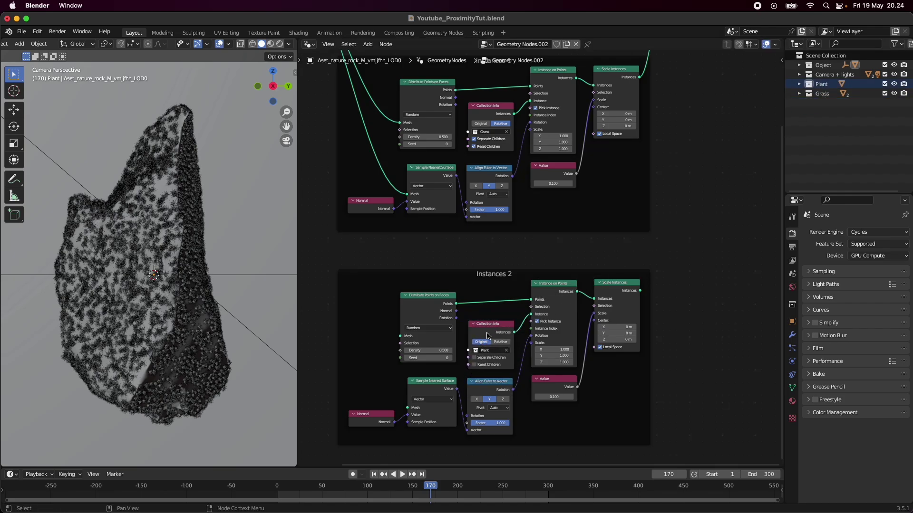
Step: Link Group Input's geometry to both Mesh inputs in "Instances 2" and connect that frame's Scale Instances output to Join Geometry
{"action": "scroll", "coordinate": [493, 328], "scroll_direction": "down", "scroll_amount": 2}
{"action": "scroll", "coordinate": [492, 325], "scroll_direction": "up", "scroll_amount": 3}
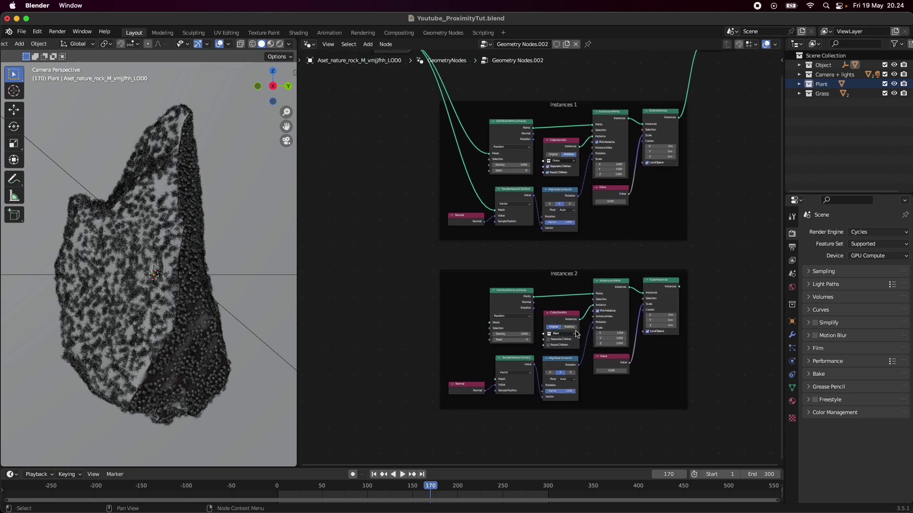
{"action": "scroll", "coordinate": [494, 314], "scroll_direction": "down", "scroll_amount": 2}
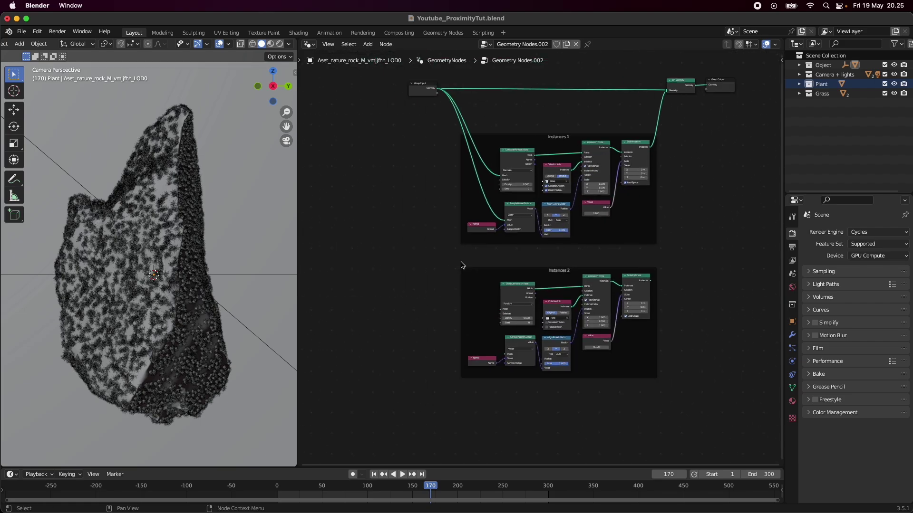
{"action": "left_click_drag", "start_coordinate": [438, 89], "coordinate": [501, 309]}
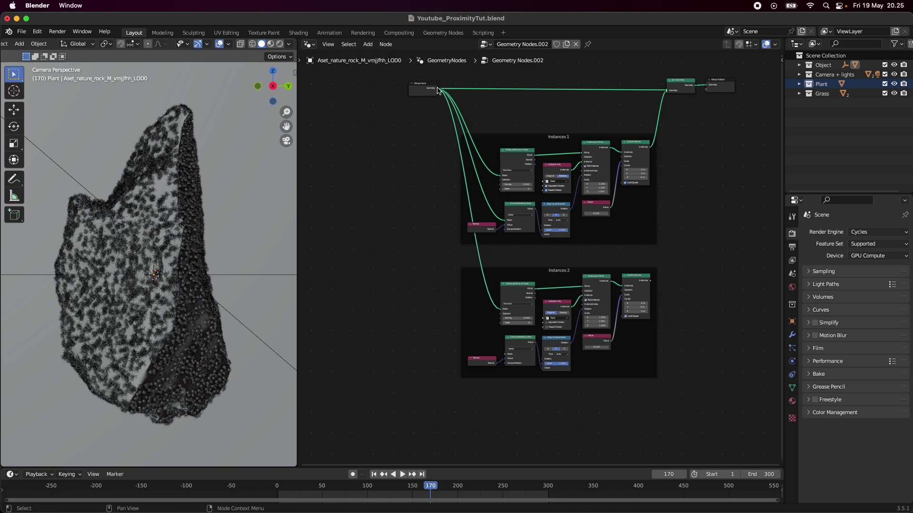
{"action": "left_click_drag", "start_coordinate": [437, 90], "coordinate": [509, 356]}
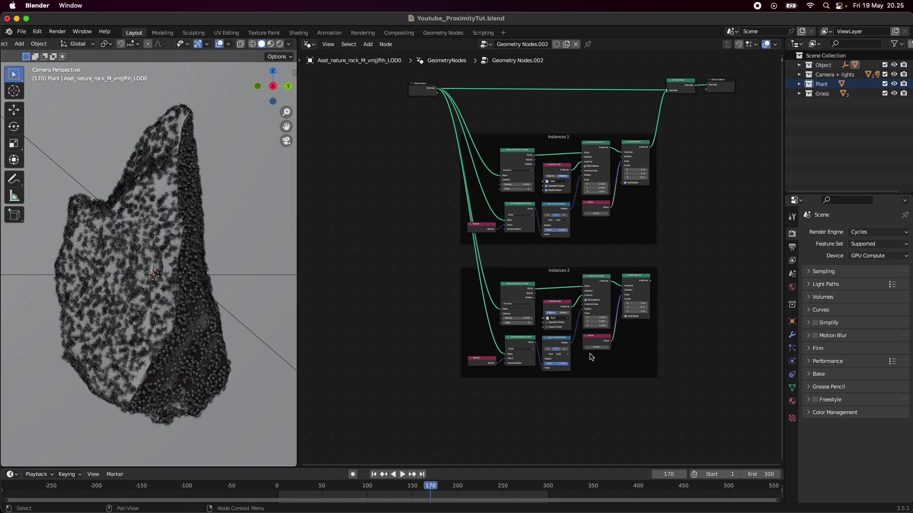
{"action": "middle_click_drag", "start_coordinate": [592, 357], "coordinate": [551, 357]}
{"action": "left_click_drag", "start_coordinate": [550, 354], "coordinate": [566, 166]}
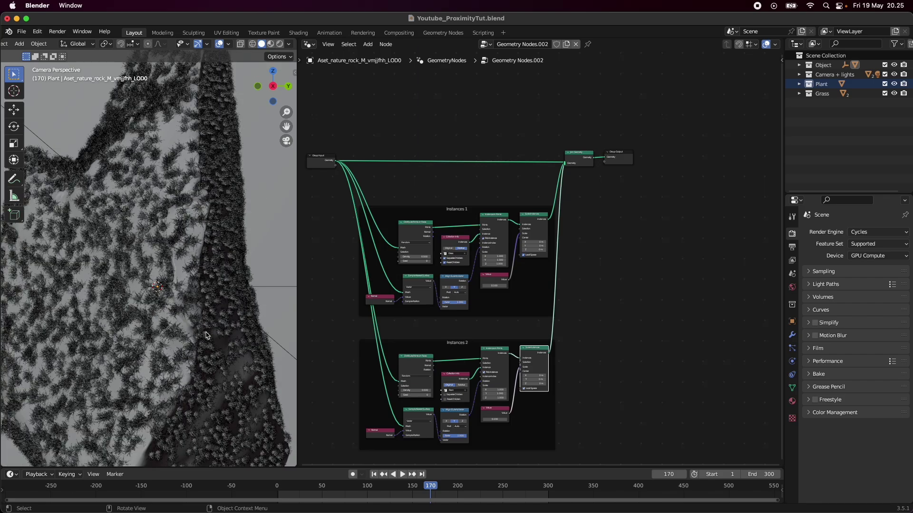
Step: Enable Separate Children and Reset Children on the Plant Collection Info node, set it to Relative, and save the file
{"action": "scroll", "coordinate": [487, 364], "scroll_direction": "down", "scroll_amount": 3}
{"action": "scroll", "coordinate": [457, 349], "scroll_direction": "up", "scroll_amount": 2}
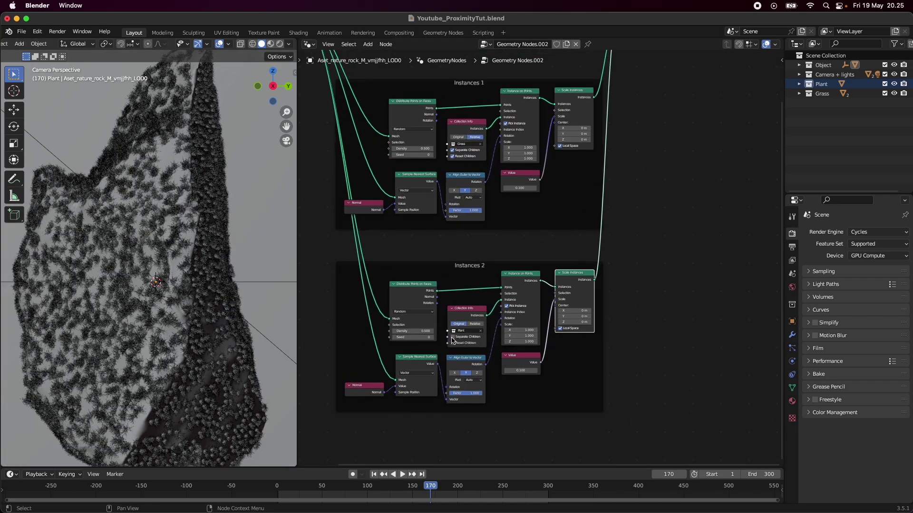
{"action": "left_click", "coordinate": [452, 344]}
{"action": "left_click", "coordinate": [476, 324]}
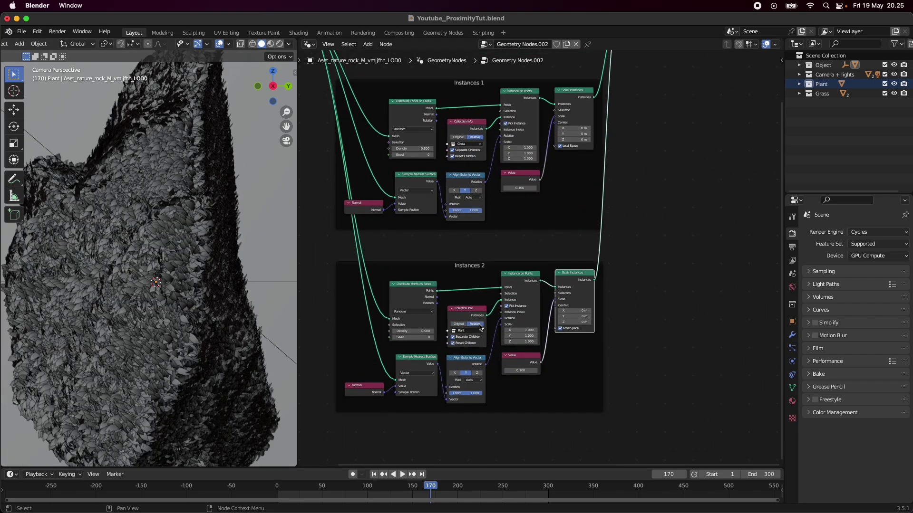
{"action": "key", "text": "super+s"}
Step: Try plant densities of 0.1 and 0.005 in the "Instances 2" Distribute Points on Faces node
{"action": "scroll", "coordinate": [408, 359], "scroll_direction": "up", "scroll_amount": 1}
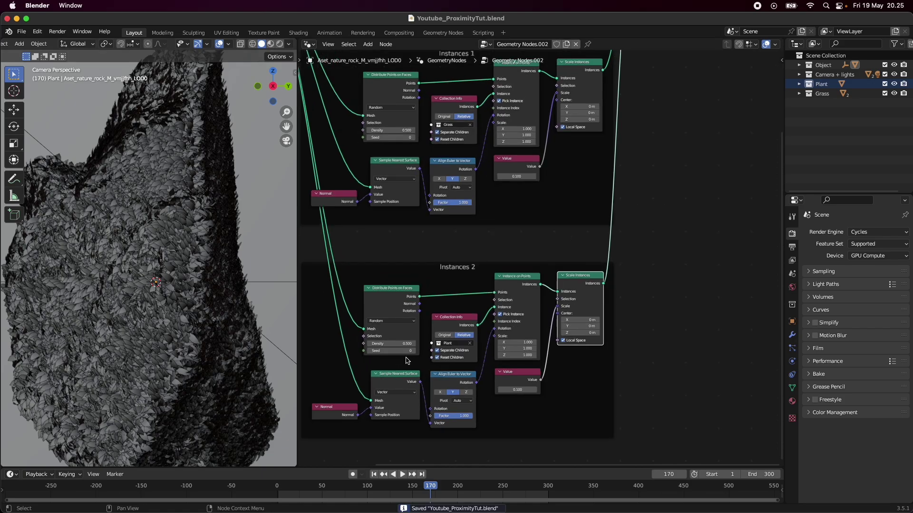
{"action": "type", "text": "0.1"}
{"action": "key", "text": "Return"}
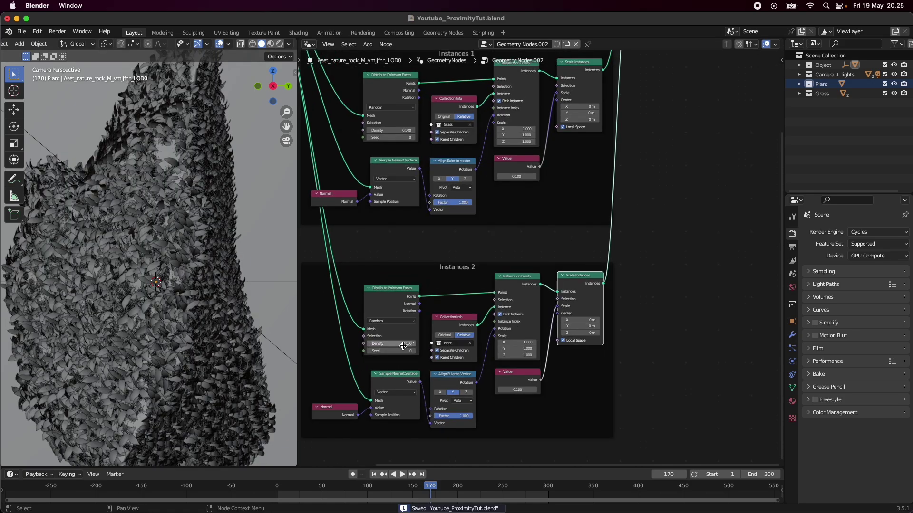
{"action": "double_click", "coordinate": [403, 344]}
{"action": "type", "text": "0.005"}
{"action": "key", "text": "Return"}
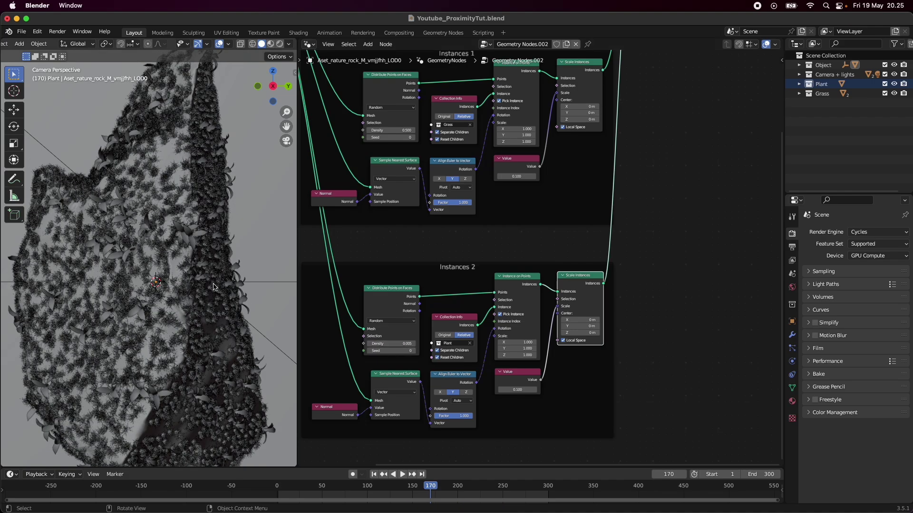
Step: Increase the plant instances' scale by setting the Value node in "Instances 2" to 0.2
{"action": "double_click", "coordinate": [517, 390]}
{"action": "key", "text": "Return"}
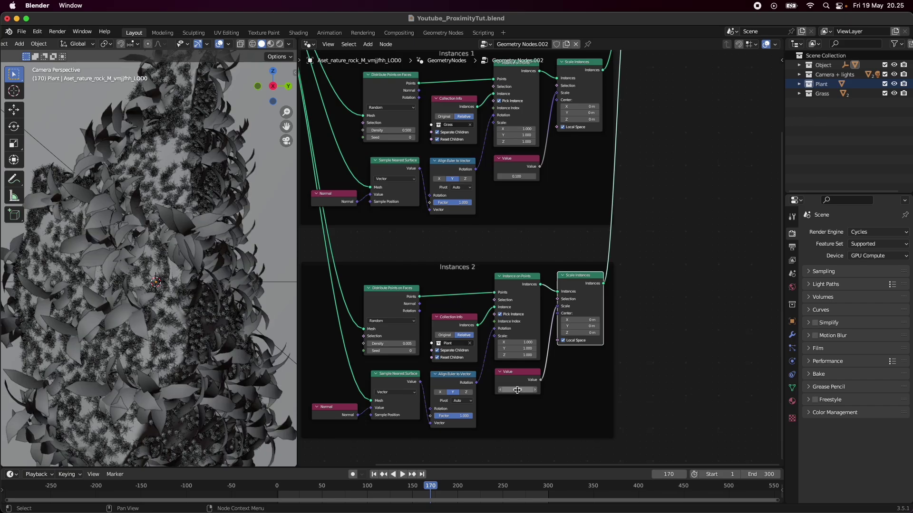
{"action": "double_click", "coordinate": [525, 390]}
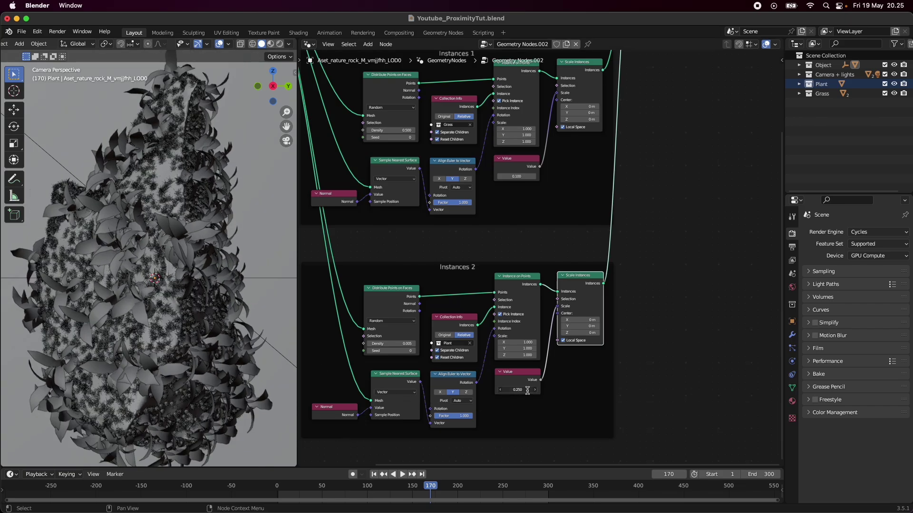
{"action": "type", "text": "0.2"}
{"action": "key", "text": "Return"}
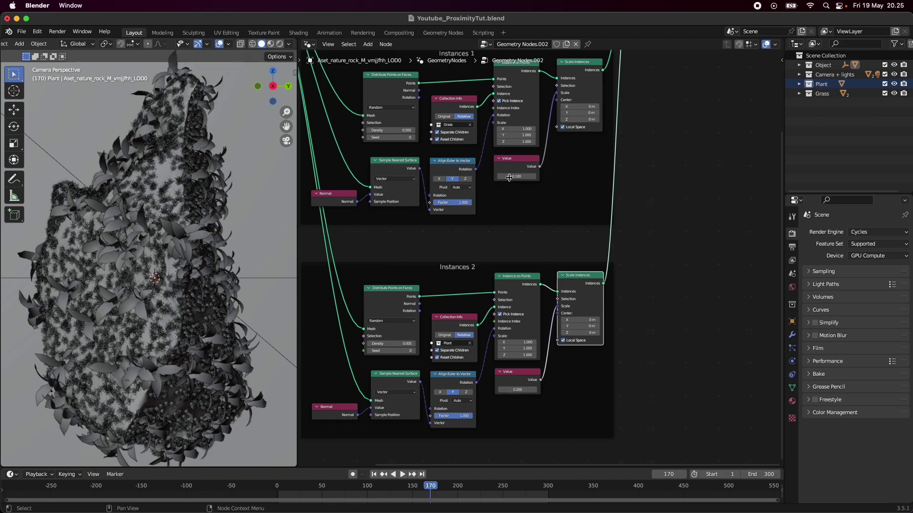
Step: Set the grass scale Value node in "Instances 1" to 0.2 and save the file
{"action": "double_click", "coordinate": [524, 176]}
{"action": "type", "text": "0.2"}
{"action": "key", "text": "Return"}
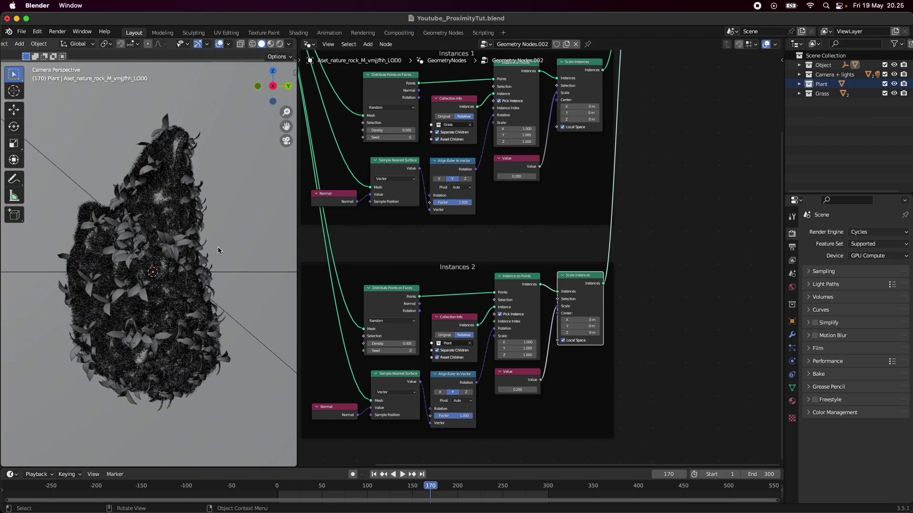
{"action": "key", "text": "super+s"}
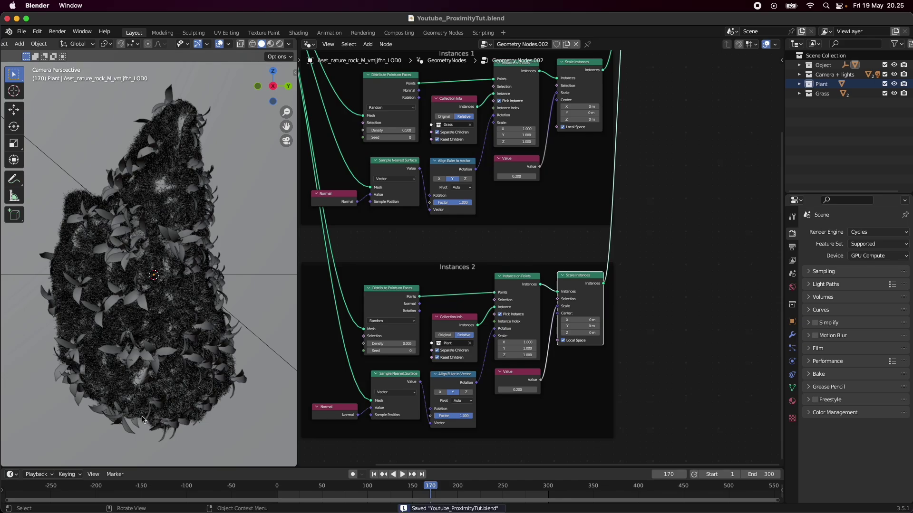
Step: Try different plant densities in "Instances 2" and settle on a Distribute Points on Faces density of 0.003
{"action": "double_click", "coordinate": [399, 343]}
{"action": "key", "text": "Return"}
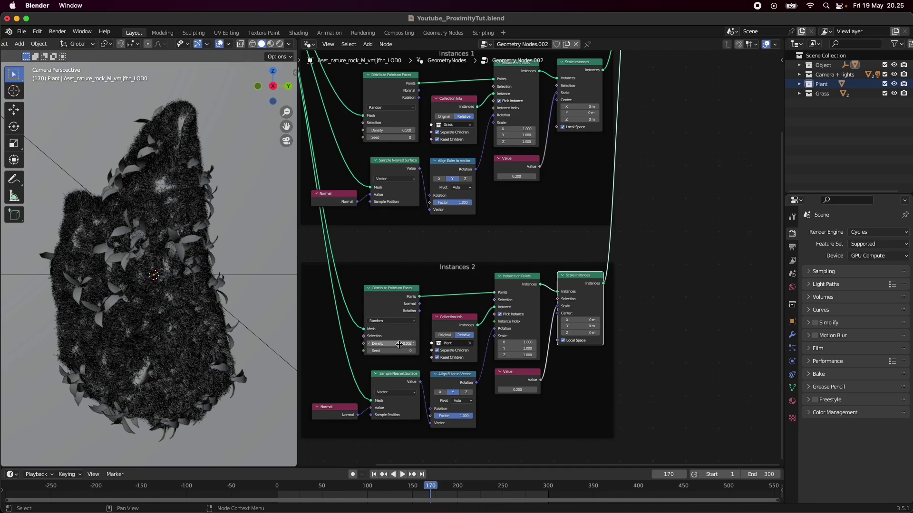
{"action": "double_click", "coordinate": [399, 343]}
{"action": "key", "text": "Return"}
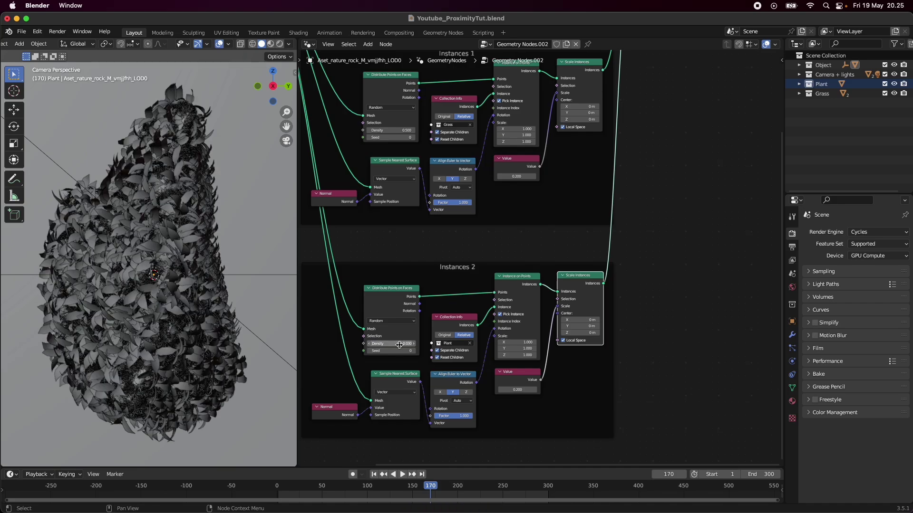
{"action": "double_click", "coordinate": [399, 343]}
{"action": "type", "text": "0.003"}
{"action": "key", "text": "Return"}
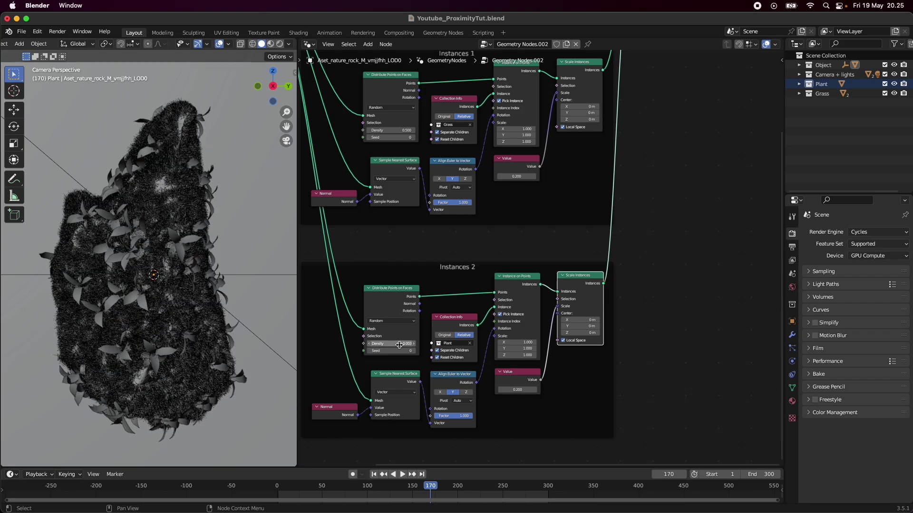
Step: Set the Distribute Points on Faces seed to 8 in both "Instances 2" and "Instances 1", and save the file
{"action": "left_click_drag", "start_coordinate": [400, 351], "coordinate": [422, 351]}
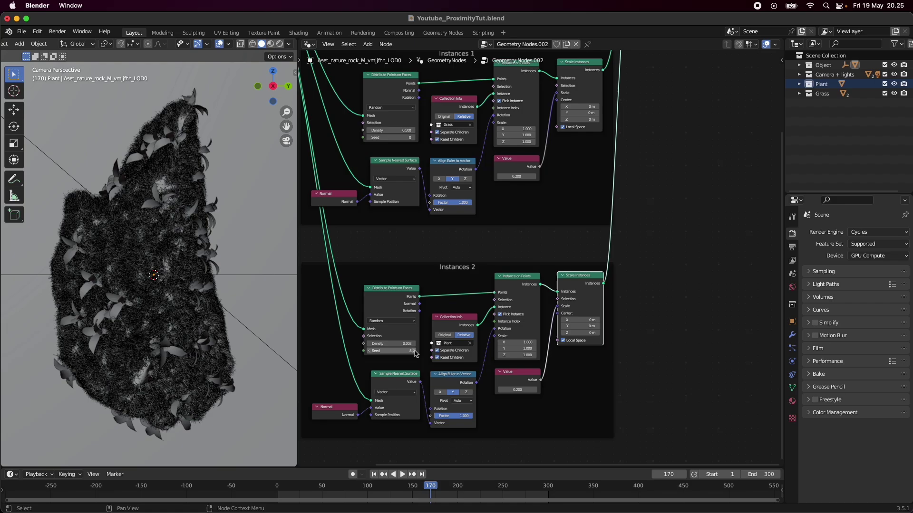
{"action": "left_click", "coordinate": [414, 138]}
{"action": "left_click", "coordinate": [414, 137]}
{"action": "left_click", "coordinate": [414, 138]}
{"action": "left_click", "coordinate": [415, 138]}
{"action": "left_click", "coordinate": [414, 138]}
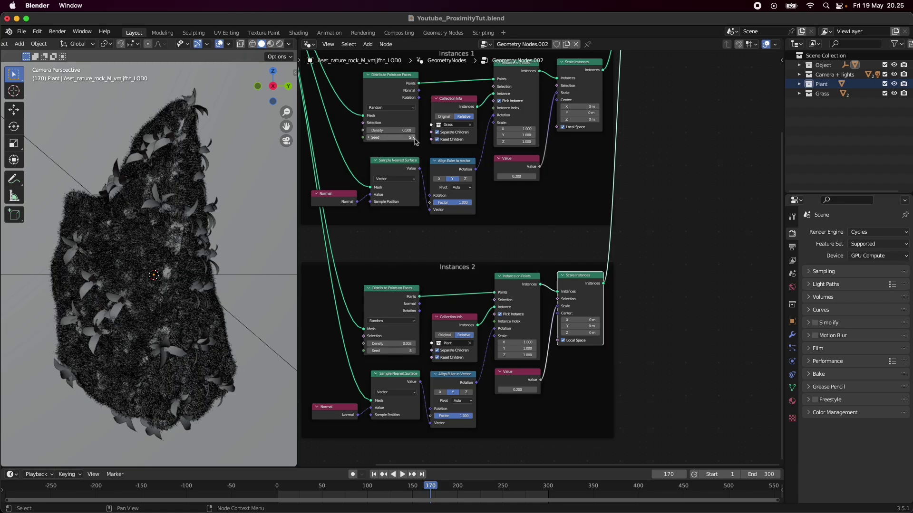
{"action": "left_click", "coordinate": [414, 138]}
{"action": "left_click", "coordinate": [414, 138]}
{"action": "left_click", "coordinate": [415, 138]}
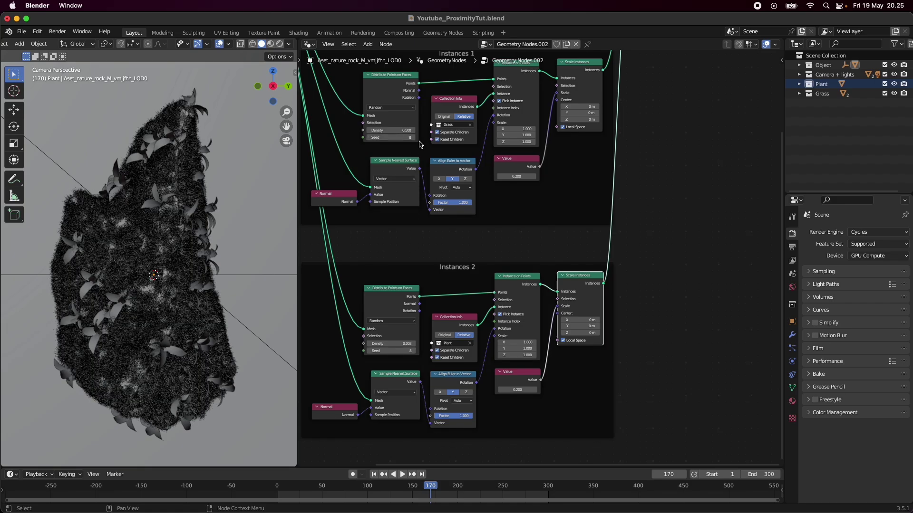
{"action": "key", "text": "super+s"}
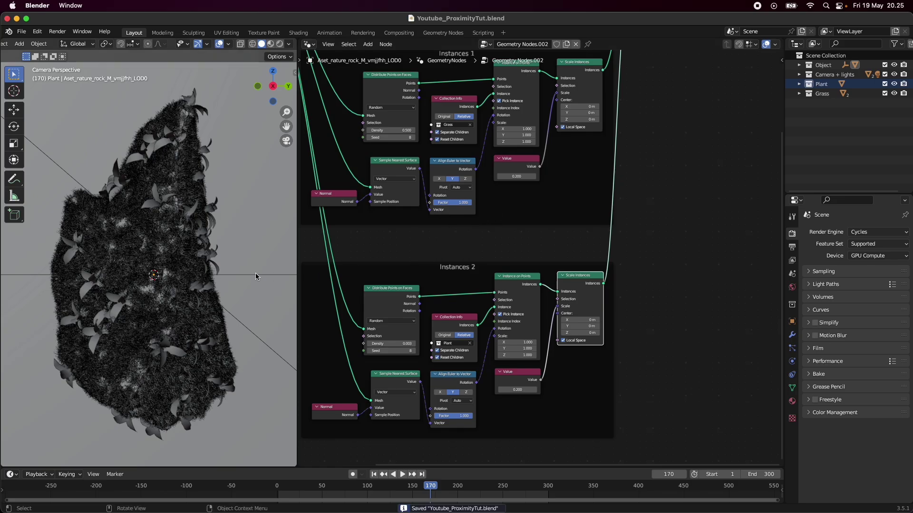
Step: Set the grass density of Distribute Points on Faces in "Instances 1" to 0.25
{"action": "left_click", "coordinate": [398, 131]}
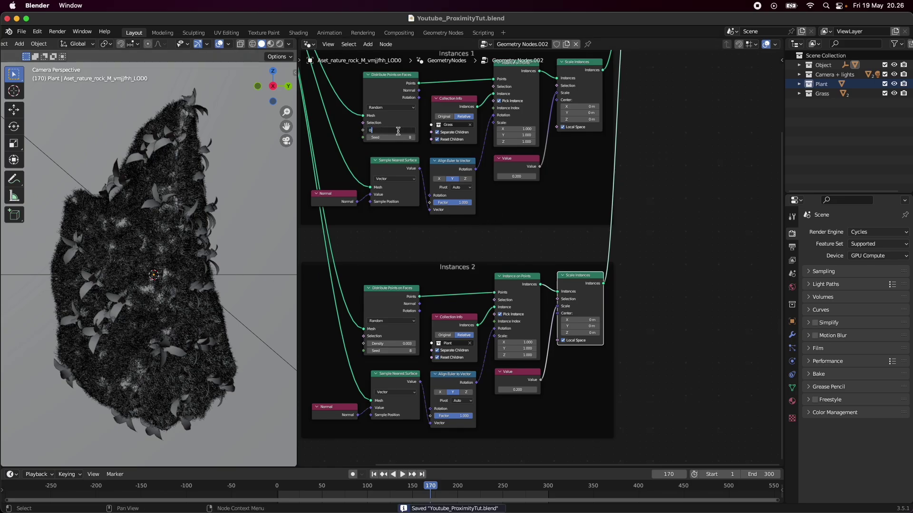
{"action": "key", "text": "Return"}
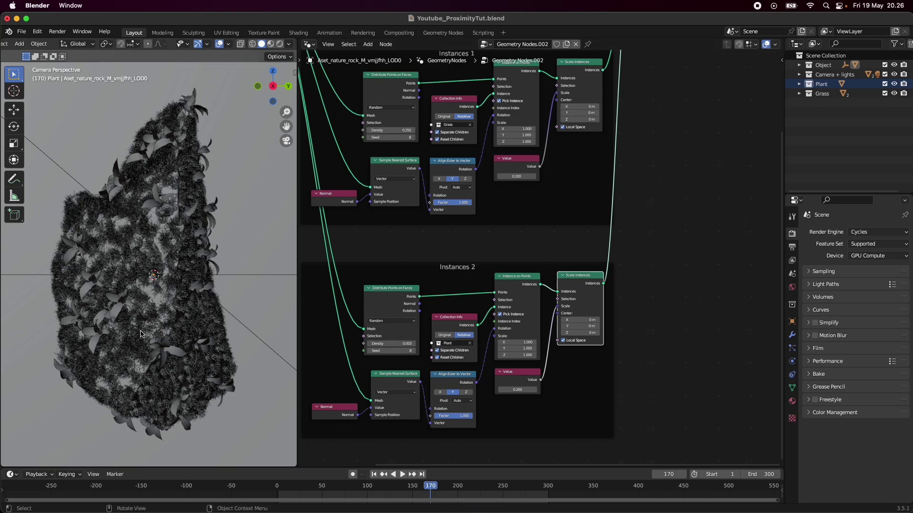
Step: Save the file with the updated grass density
{"action": "key", "text": "ctrl+s"}
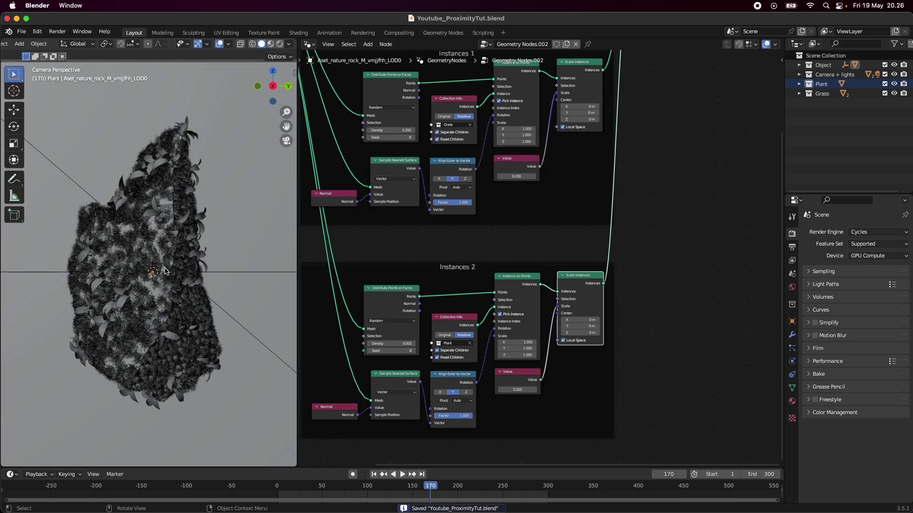
{"action": "scroll", "coordinate": [555, 339], "scroll_direction": "down", "scroll_amount": 5}
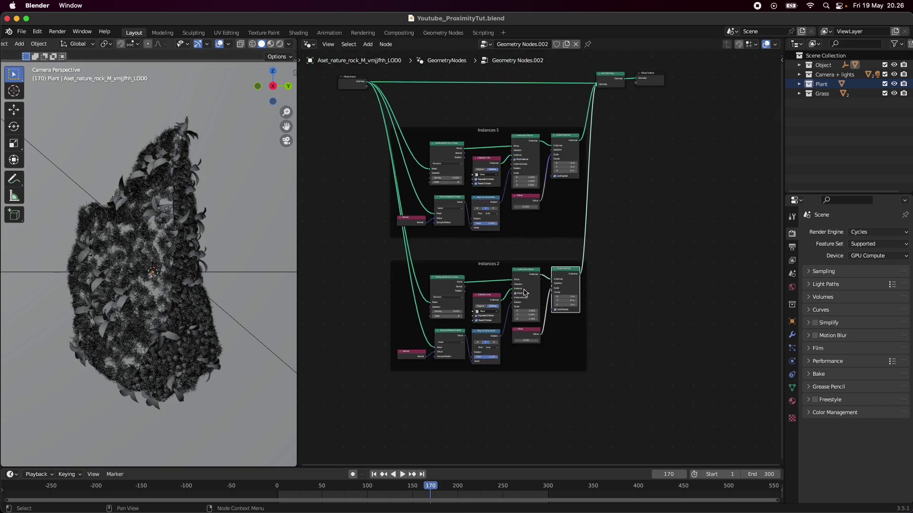
{"action": "key", "text": "ctrl+s"}
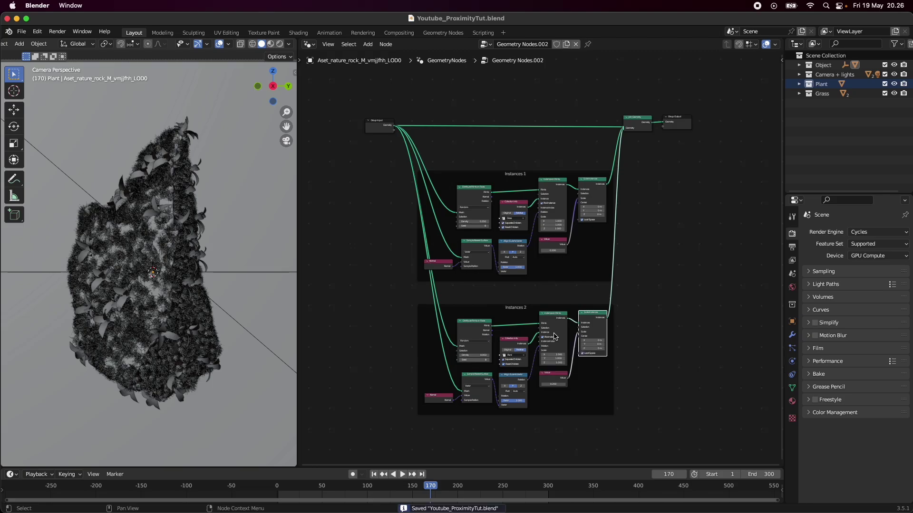
{"action": "scroll", "coordinate": [758, 160], "scroll_direction": "down", "scroll_amount": 2}
{"action": "scroll", "coordinate": [576, 301], "scroll_direction": "right", "scroll_amount": 2}
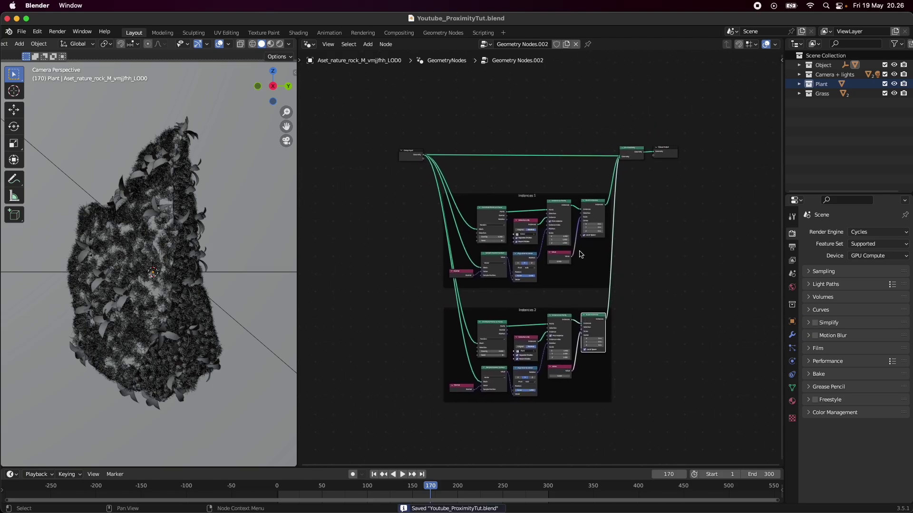
Step: Preview the grass-covered rock in Rendered viewport shading and return to Solid shading
{"action": "left_click", "coordinate": [280, 44]}
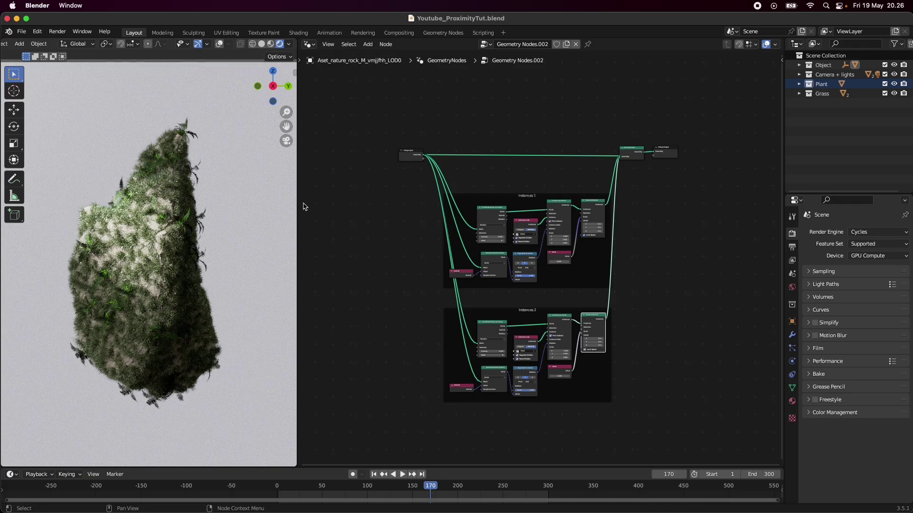
{"action": "left_click", "coordinate": [262, 45]}
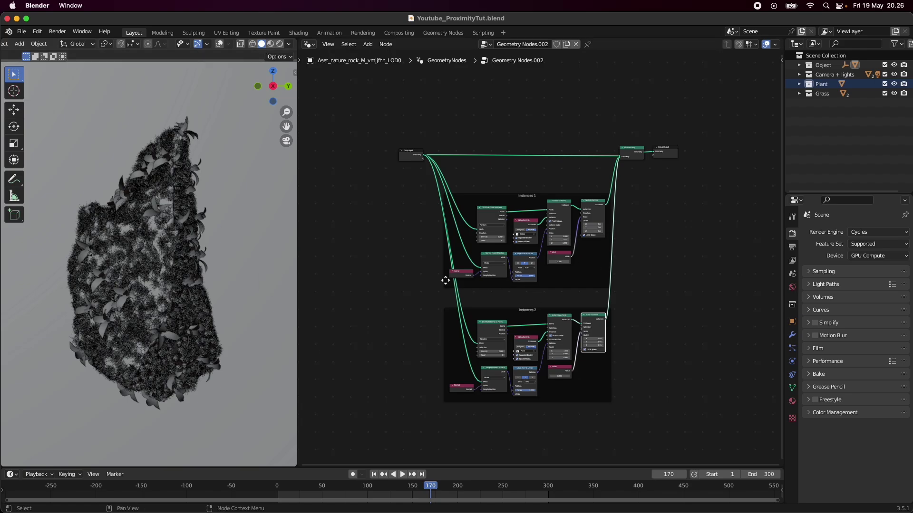
{"action": "middle_click_drag", "start_coordinate": [446, 281], "coordinate": [541, 269]}
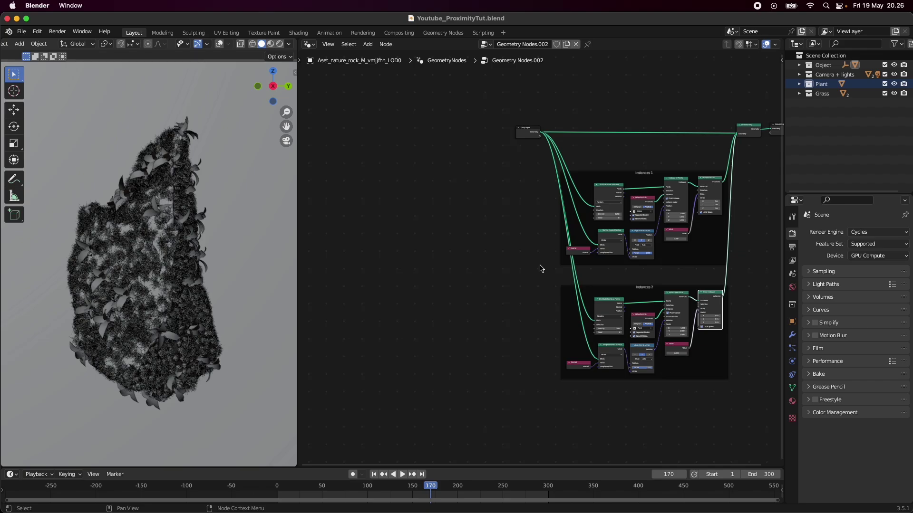
Step: Select Icosphere.001 in the "Camera + lights" collection and enable its Show In Viewports visibility
{"action": "left_click", "coordinate": [798, 66]}
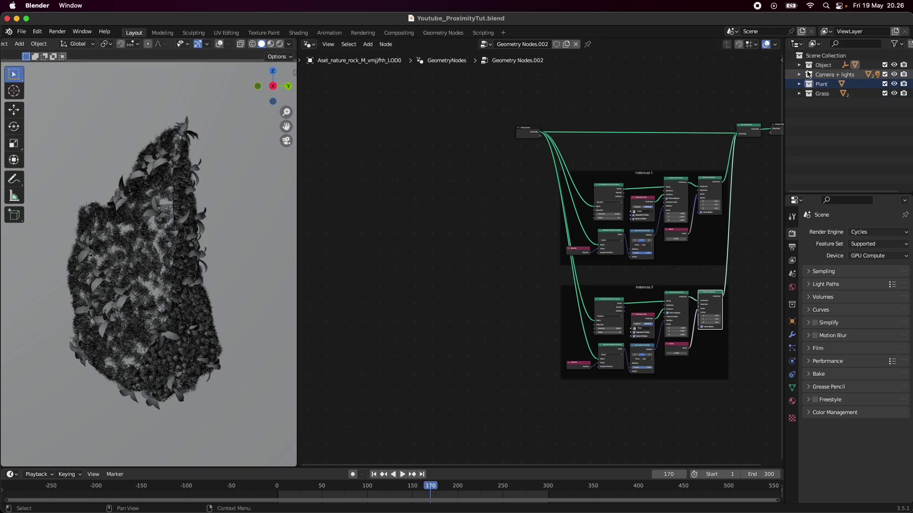
{"action": "left_click", "coordinate": [798, 65]}
{"action": "left_click", "coordinate": [799, 75]}
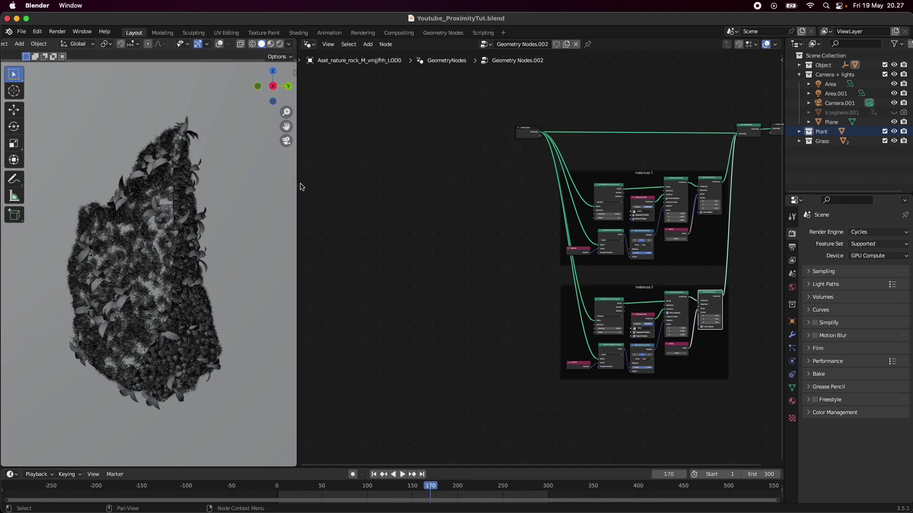
{"action": "key", "text": "KP_0"}
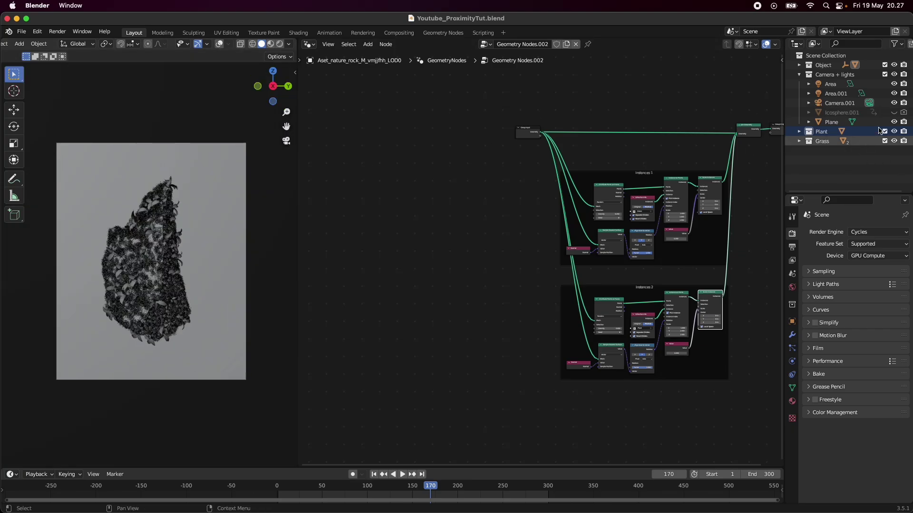
{"action": "middle_click_drag", "start_coordinate": [137, 274], "coordinate": [186, 228]}
{"action": "left_click", "coordinate": [854, 113]}
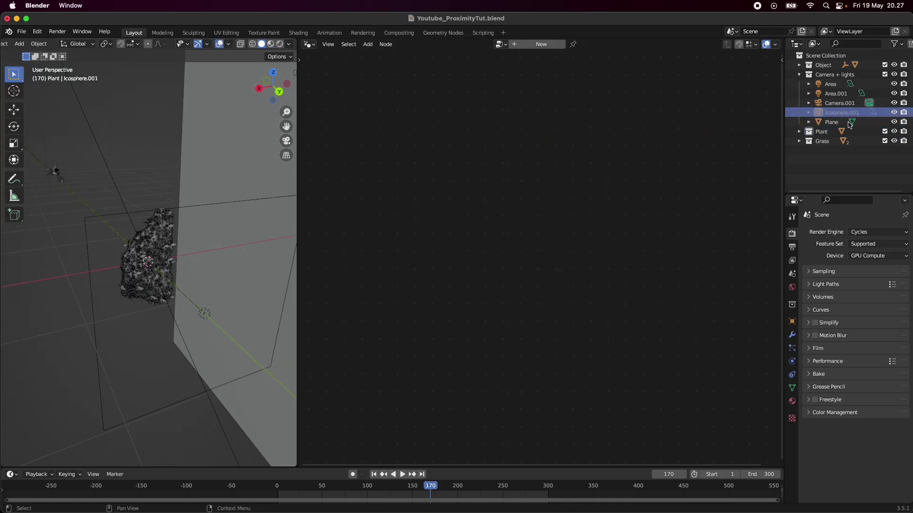
{"action": "left_click", "coordinate": [791, 321]}
{"action": "scroll", "coordinate": [850, 386], "scroll_direction": "down", "scroll_amount": 8}
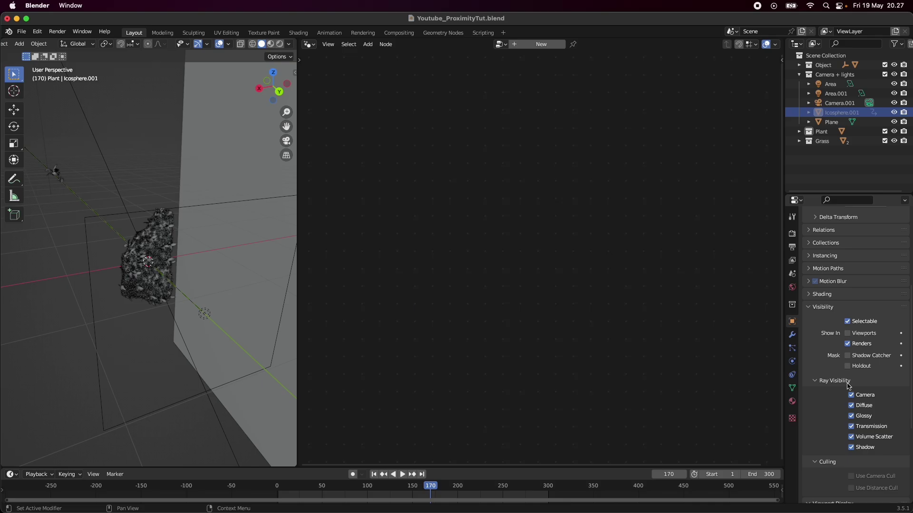
{"action": "left_click", "coordinate": [848, 333]}
Step: Examine the icosphere beside the rock and its Visibility and Viewport Display settings
{"action": "middle_click_drag", "start_coordinate": [270, 264], "coordinate": [208, 288]}
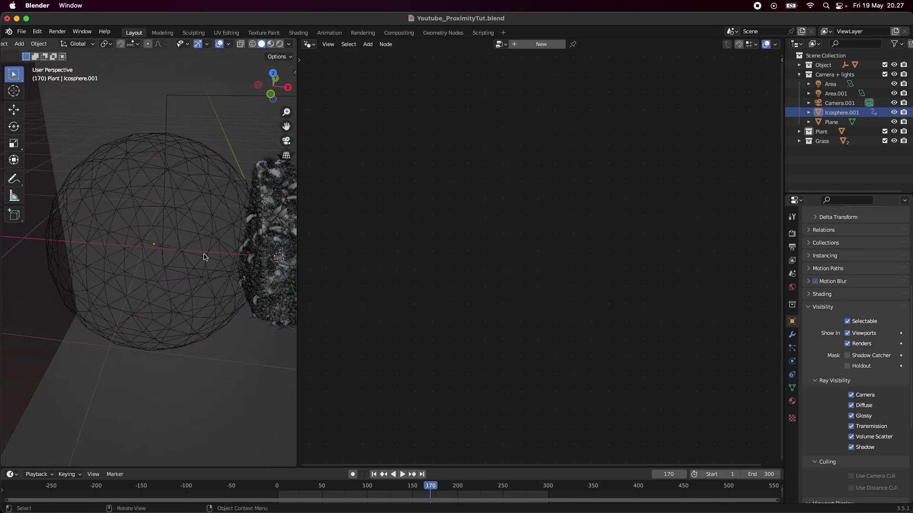
{"action": "scroll", "coordinate": [824, 386], "scroll_direction": "down", "scroll_amount": 5}
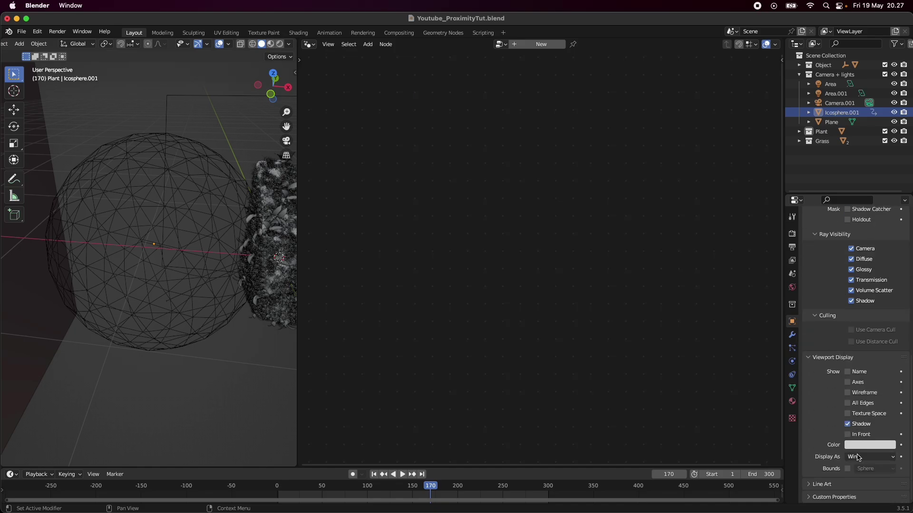
{"action": "scroll", "coordinate": [864, 418], "scroll_direction": "up", "scroll_amount": 3}
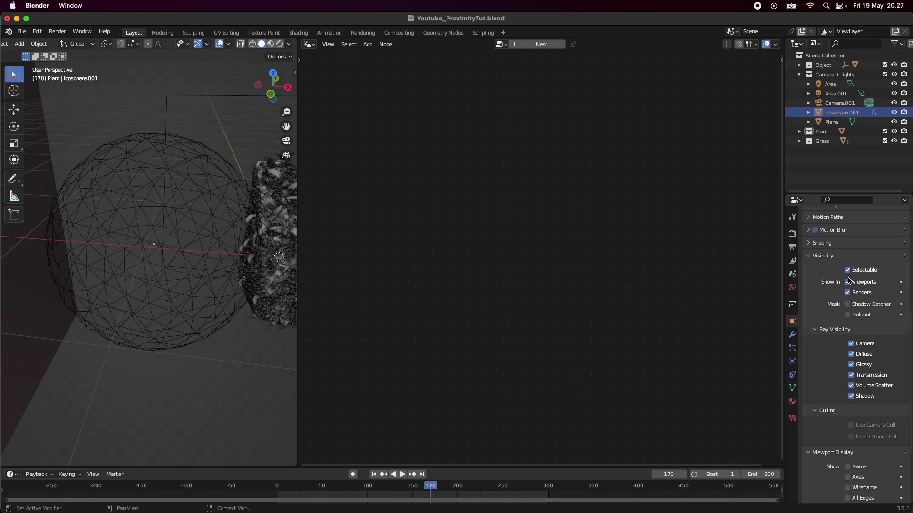
{"action": "middle_click_drag", "start_coordinate": [251, 316], "coordinate": [114, 293]}
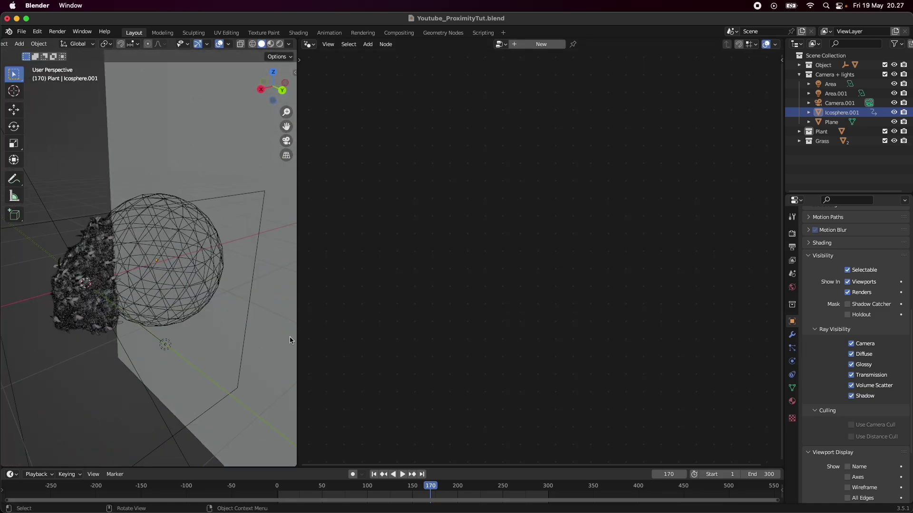
Step: Play the animation from the first frame to examine how the icosphere moves relative to the rock
{"action": "left_click", "coordinate": [374, 475]}
{"action": "left_click", "coordinate": [403, 474]}
{"action": "middle_click_drag", "start_coordinate": [199, 347], "coordinate": [163, 336]}
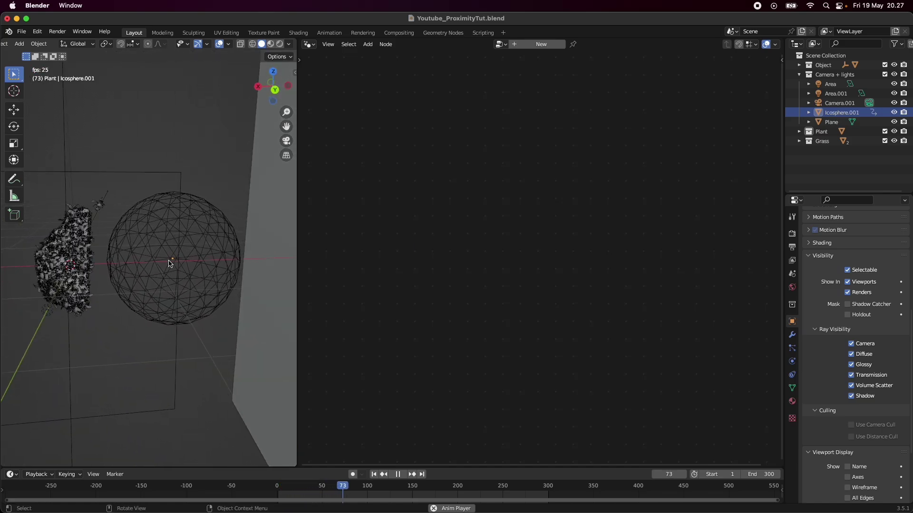
{"action": "middle_click_drag", "start_coordinate": [169, 264], "coordinate": [143, 266]}
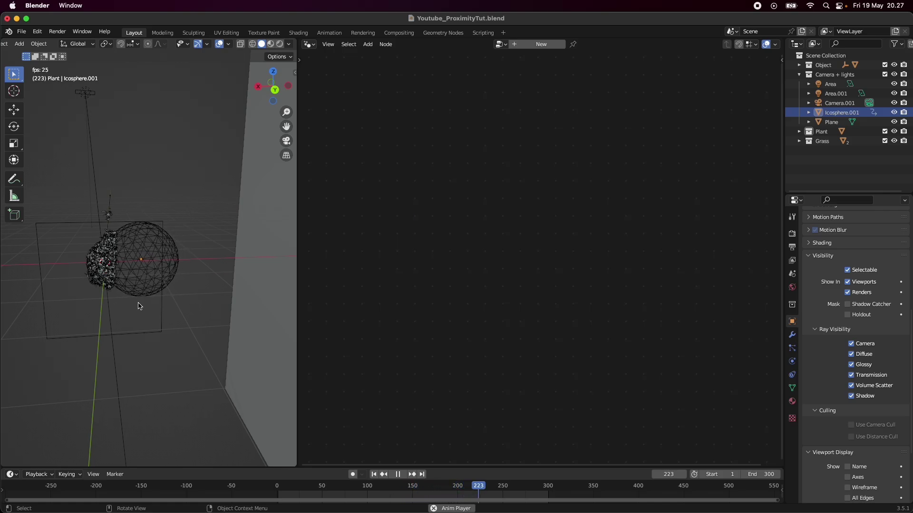
{"action": "scroll", "coordinate": [152, 311], "scroll_direction": "up", "scroll_amount": 5}
{"action": "scroll", "coordinate": [184, 260], "scroll_direction": "down", "scroll_amount": 2}
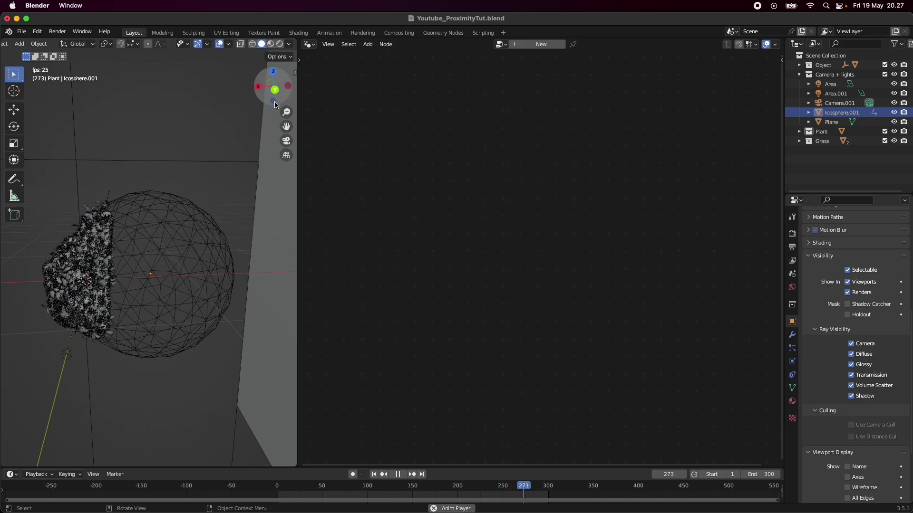
{"action": "key", "text": "space"}
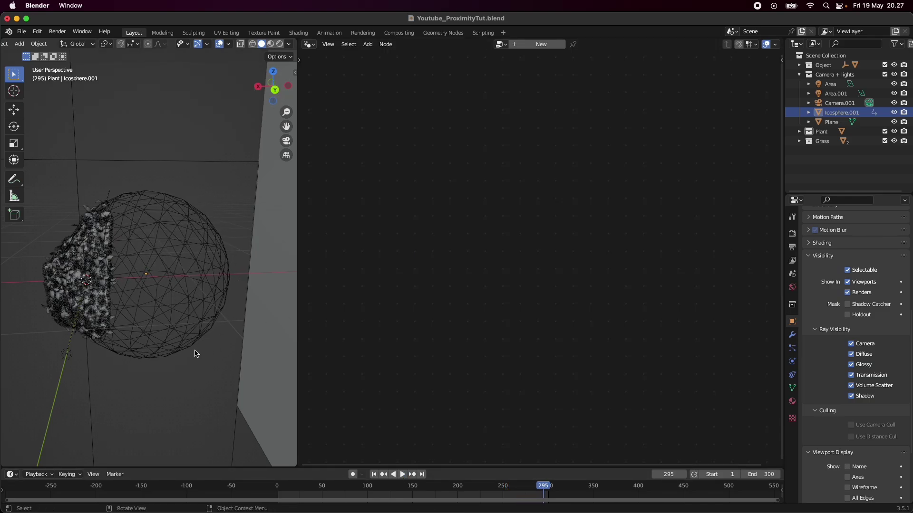
Step: Go back to frame 1, switch to the camera view and save the file
{"action": "left_click", "coordinate": [374, 475]}
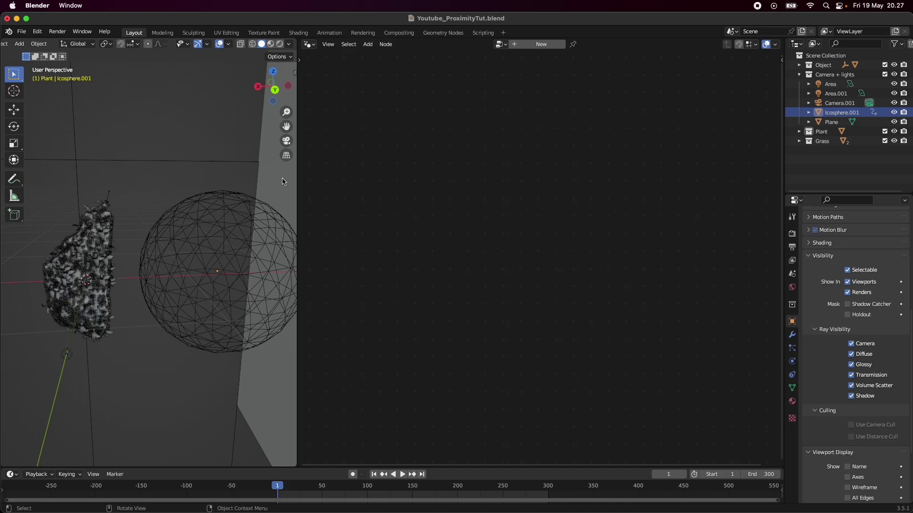
{"action": "left_click", "coordinate": [286, 141]}
{"action": "key", "text": "Home"}
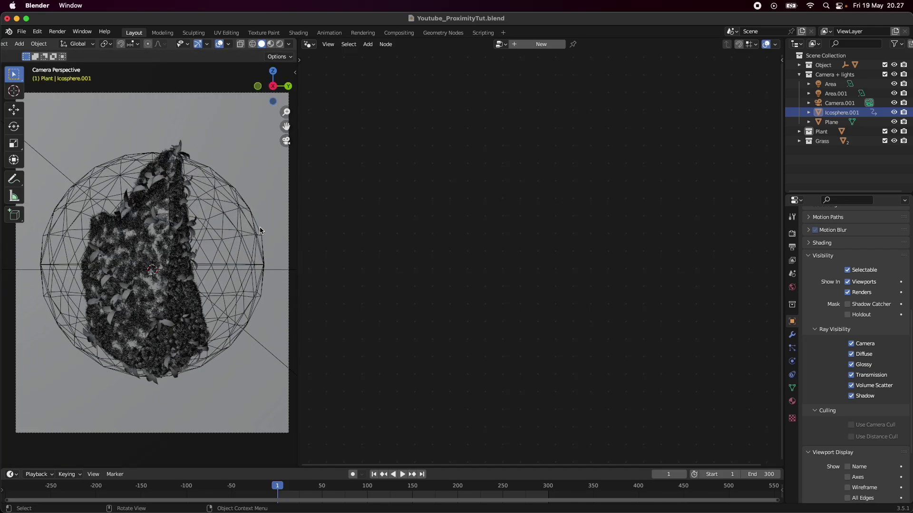
{"action": "key", "text": "super+s"}
Step: Select the rock object to show its node tree and hide the viewport overlays
{"action": "left_click", "coordinate": [841, 112]}
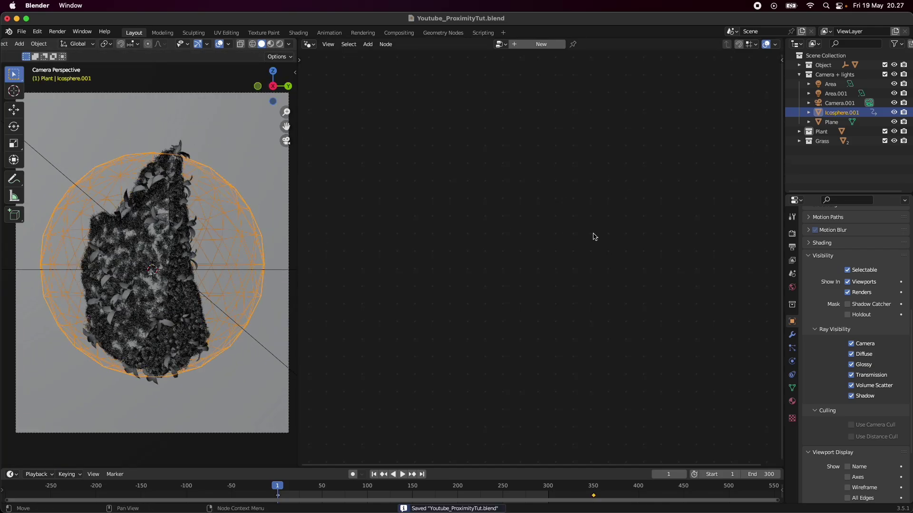
{"action": "left_click", "coordinate": [157, 243]}
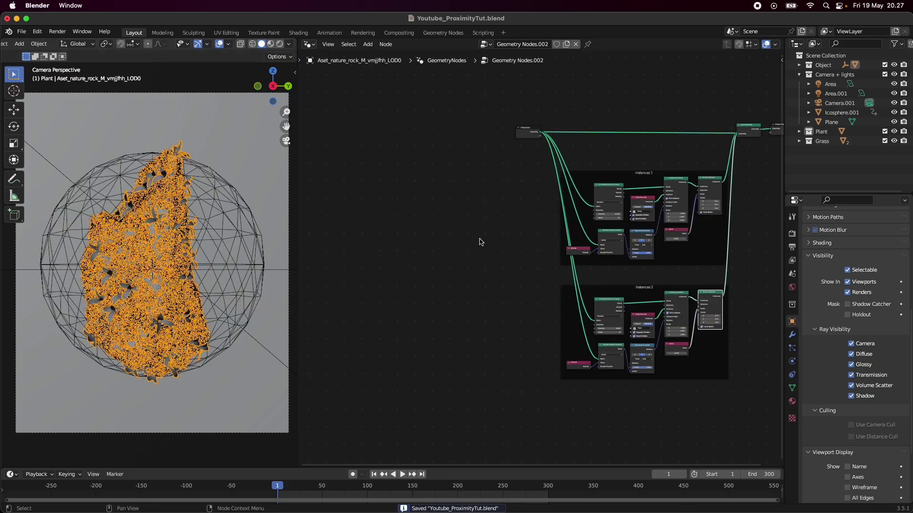
{"action": "left_click", "coordinate": [221, 46]}
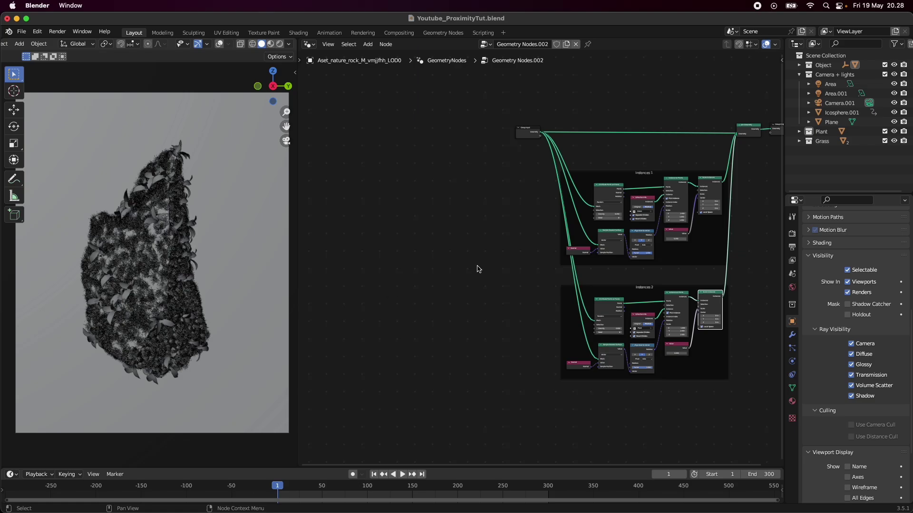
{"action": "left_click", "coordinate": [219, 45]}
{"action": "left_click", "coordinate": [220, 45]}
{"action": "left_click", "coordinate": [220, 45]}
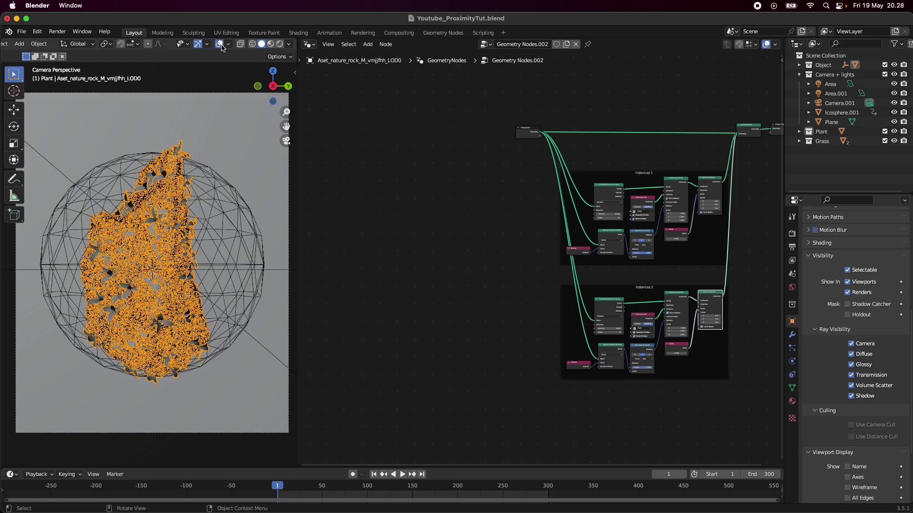
{"action": "left_click", "coordinate": [220, 45]}
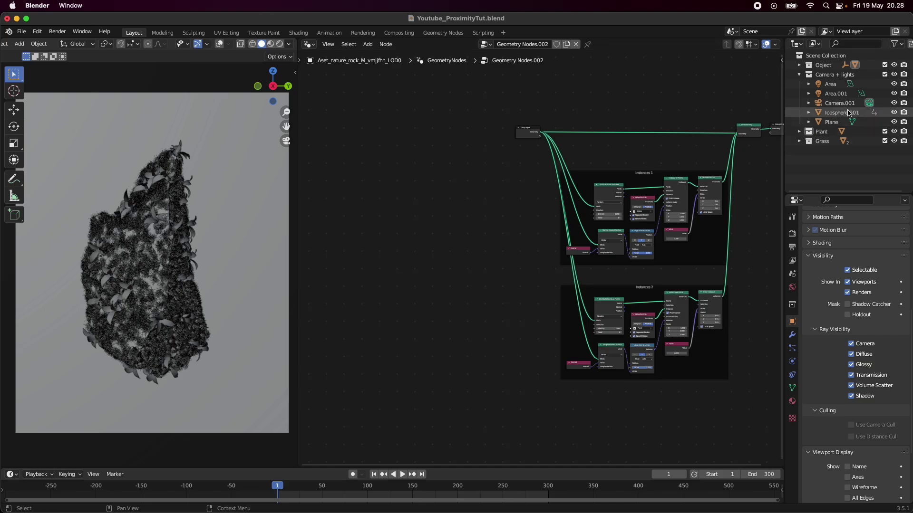
Step: Add an Object Info node for Icosphere.001 to the rock's node tree and place a Geometry Proximity node beside it
{"action": "left_click_drag", "start_coordinate": [852, 114], "coordinate": [375, 291]}
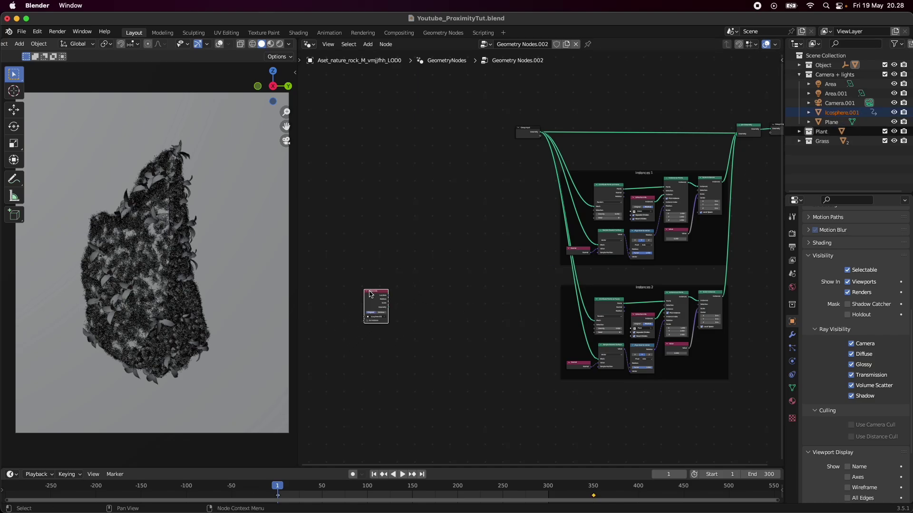
{"action": "left_click", "coordinate": [374, 289]}
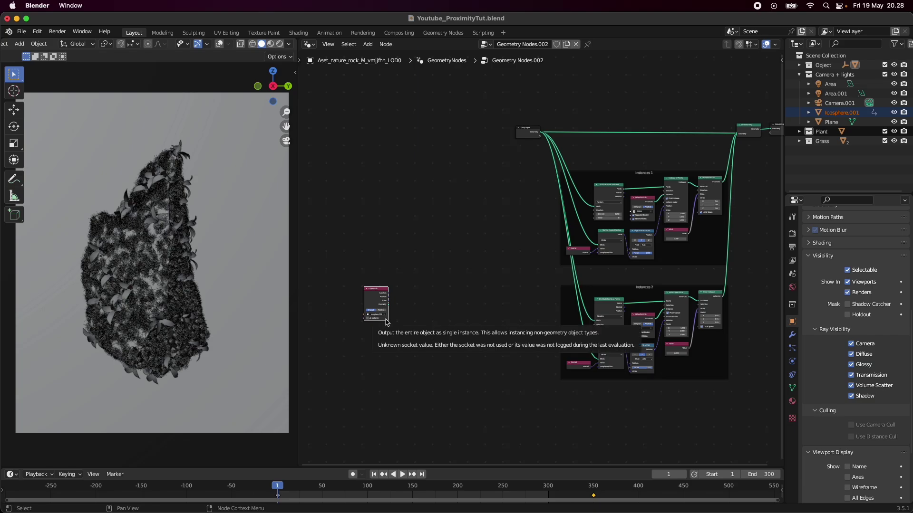
{"action": "scroll", "coordinate": [438, 341], "scroll_direction": "up", "scroll_amount": 2}
{"action": "middle_click_drag", "start_coordinate": [438, 341], "coordinate": [546, 271]}
{"action": "scroll", "coordinate": [500, 269], "scroll_direction": "up", "scroll_amount": 1}
{"action": "key", "text": "shift+a"}
{"action": "type", "text": "pr"}
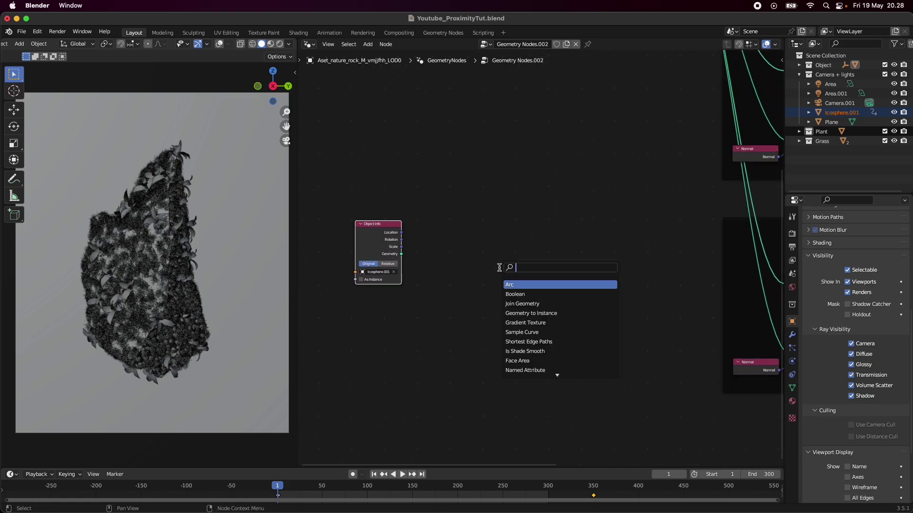
{"action": "type", "text": "oxi"}
{"action": "key", "text": "Return"}
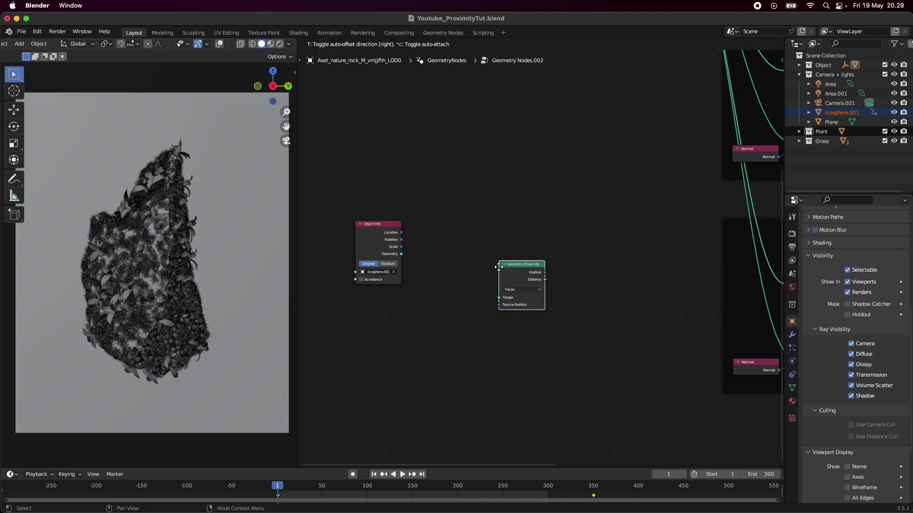
{"action": "left_click", "coordinate": [464, 255]}
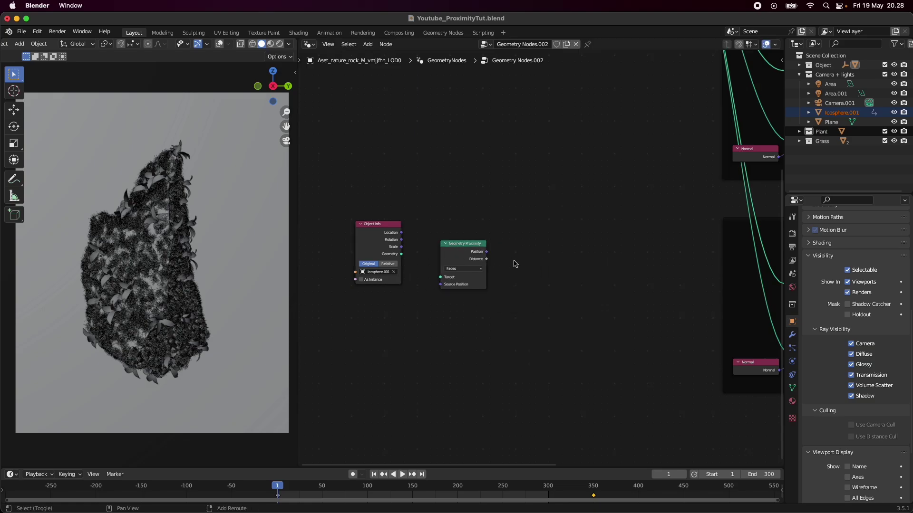
Step: Add a Position input node just above the Geometry Proximity node
{"action": "key", "text": "shift+a"}
{"action": "type", "text": "position"}
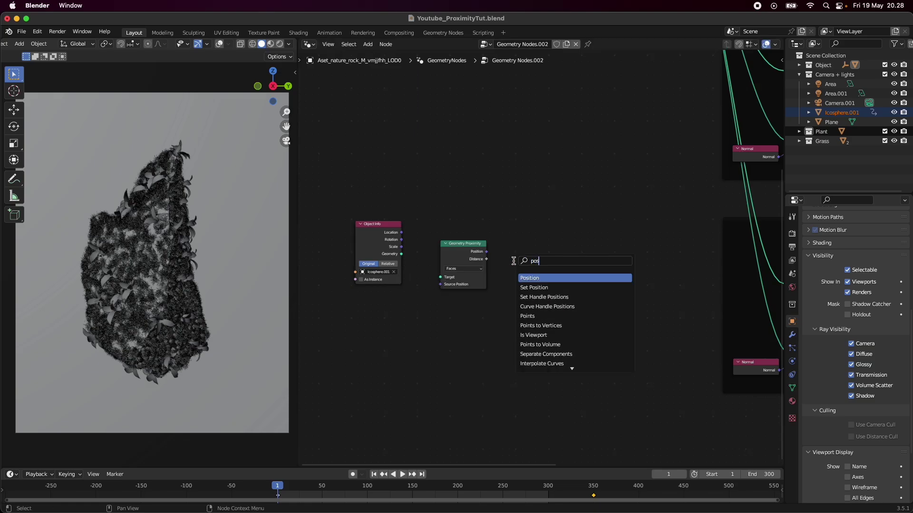
{"action": "key", "text": "Return"}
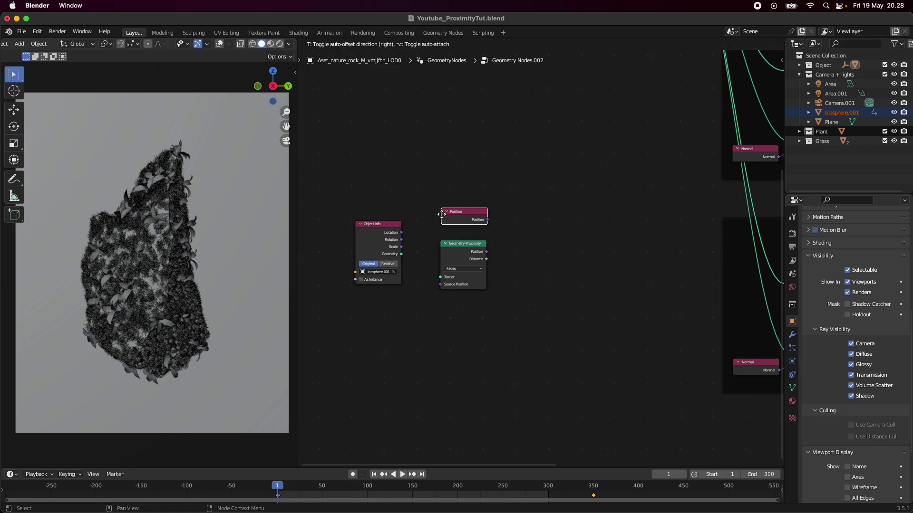
{"action": "left_click", "coordinate": [439, 221]}
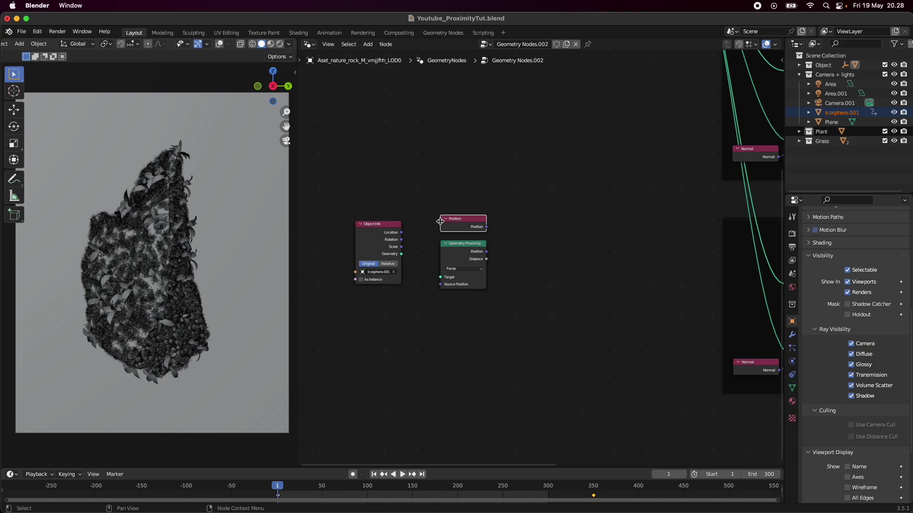
Step: Add a Vector Math node set to Distance and place it beside the Position and Geometry Proximity nodes
{"action": "left_click", "coordinate": [547, 240]}
{"action": "key", "text": "shift+a"}
{"action": "left_click", "coordinate": [547, 238]}
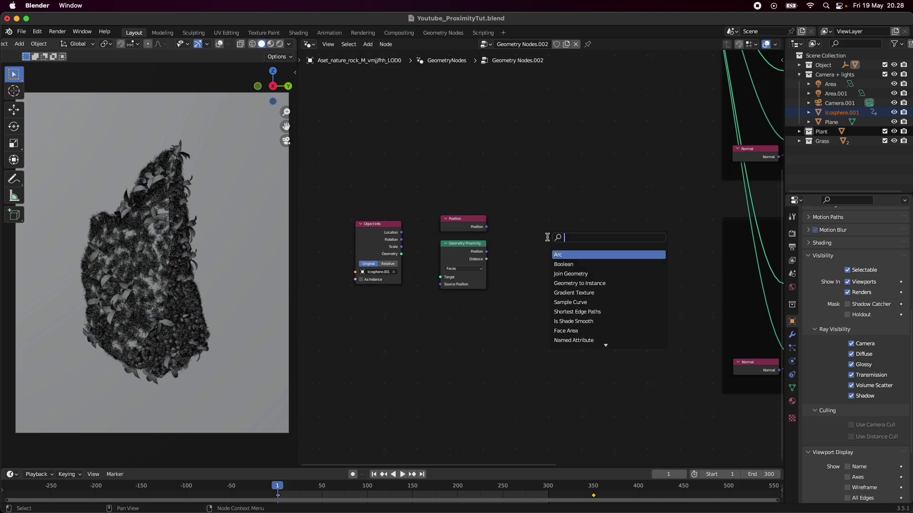
{"action": "type", "text": "add"}
{"action": "key", "text": "Down"}
{"action": "key", "text": "Return"}
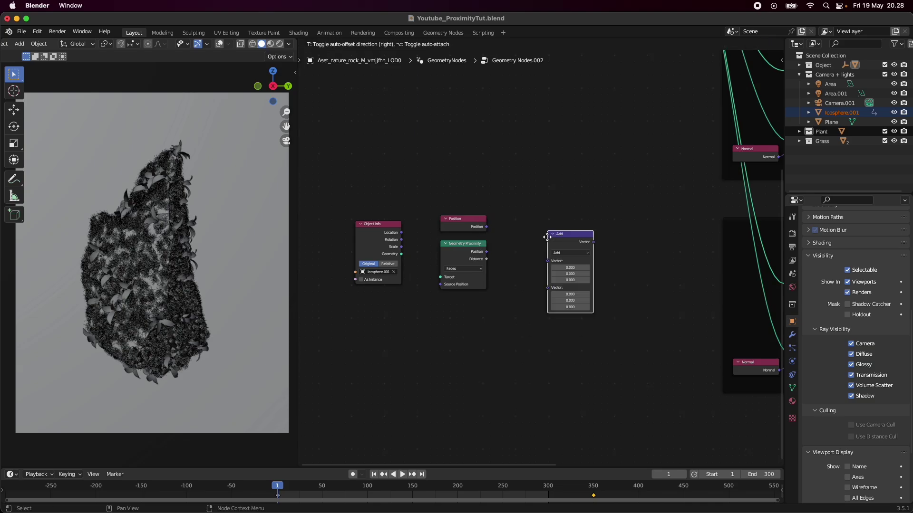
{"action": "left_click", "coordinate": [507, 226]}
{"action": "left_click", "coordinate": [530, 241]}
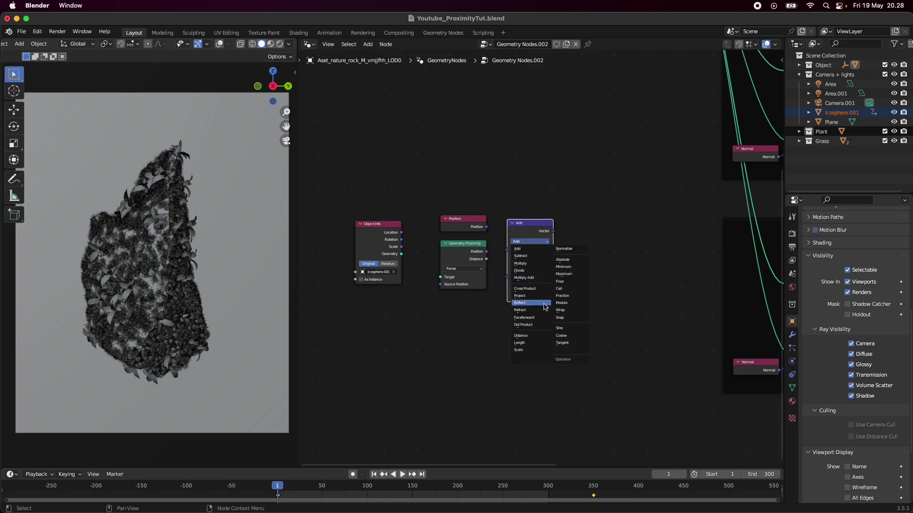
{"action": "left_click", "coordinate": [540, 335]}
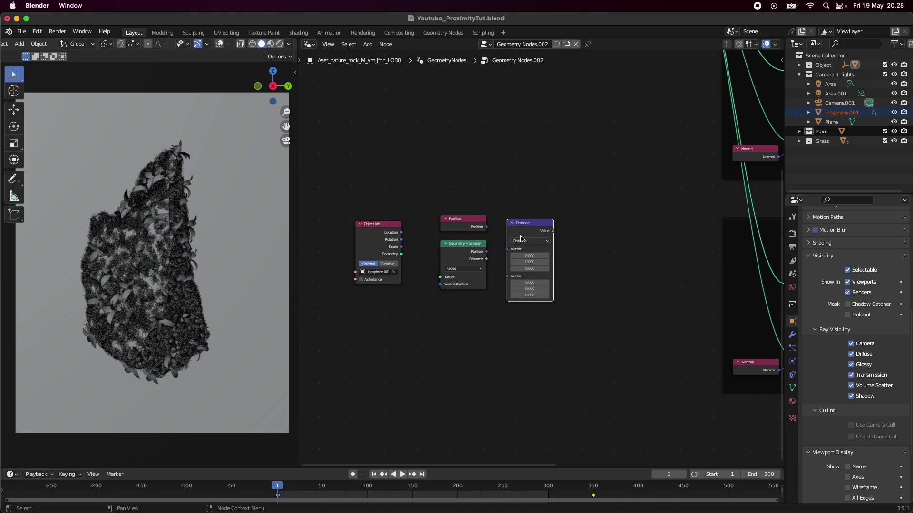
{"action": "left_click_drag", "start_coordinate": [519, 227], "coordinate": [508, 223]}
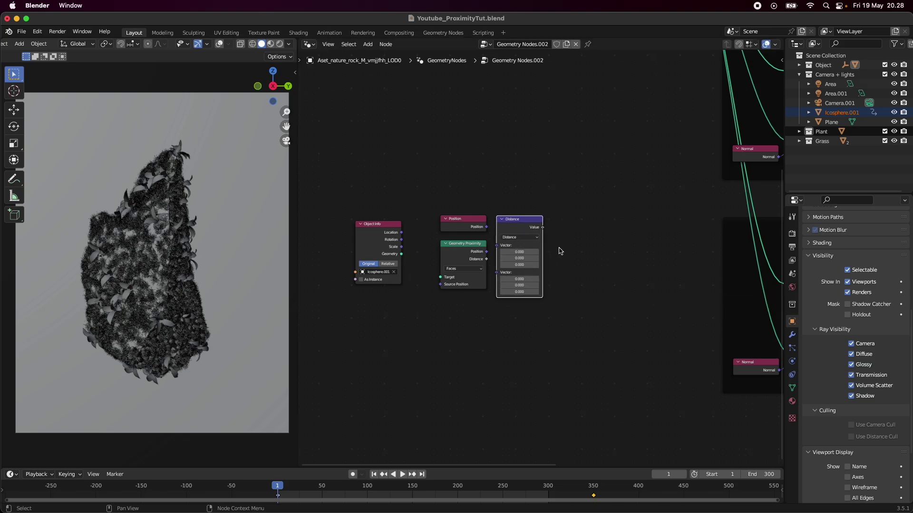
Step: Add a Math node after the Distance node and set its operation to Multiply Add
{"action": "key", "text": "shift+a"}
{"action": "type", "text": "math"}
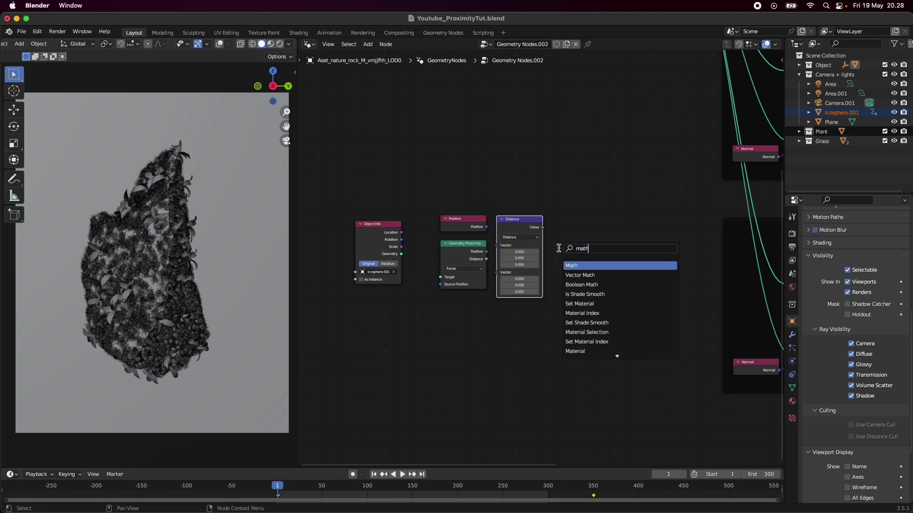
{"action": "key", "text": "Return"}
{"action": "left_click", "coordinate": [559, 247]}
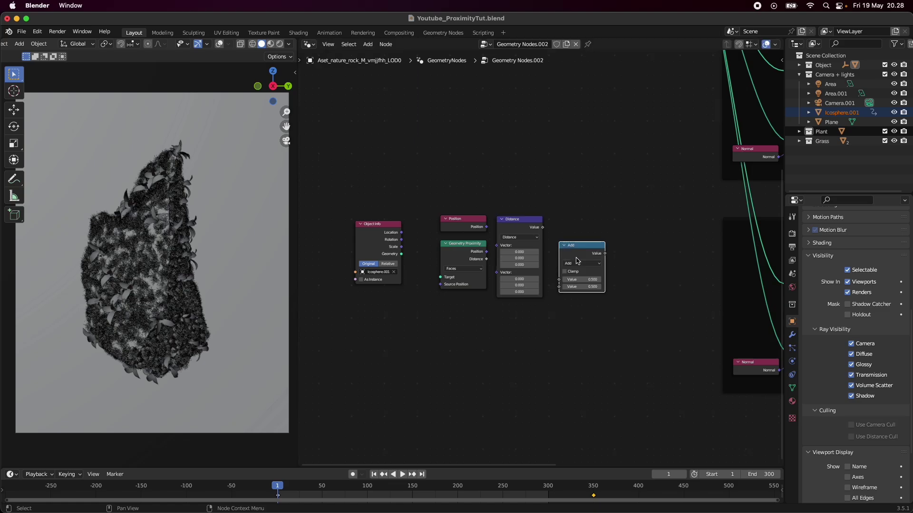
{"action": "left_click", "coordinate": [581, 264]}
{"action": "left_click", "coordinate": [587, 309]}
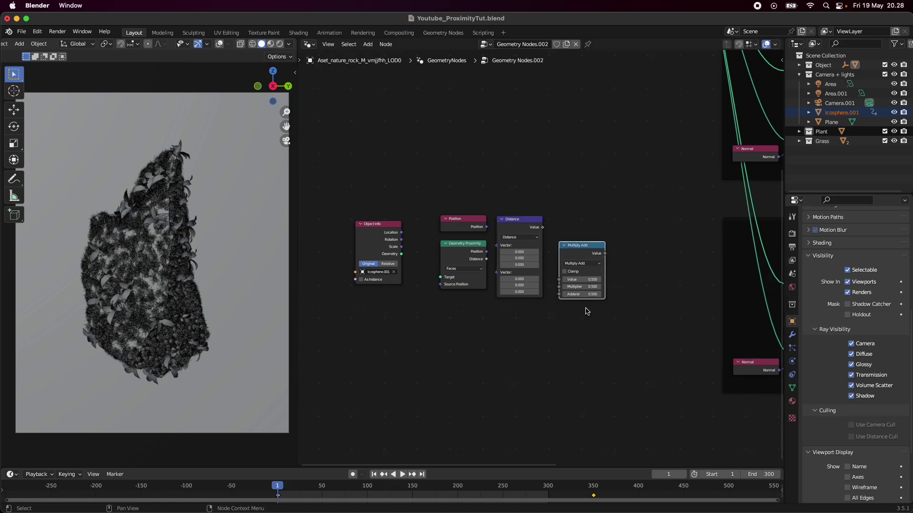
Step: Duplicate the Multiply Add node beside the original and set the copy's operation to Multiply
{"action": "key", "text": "shift+d"}
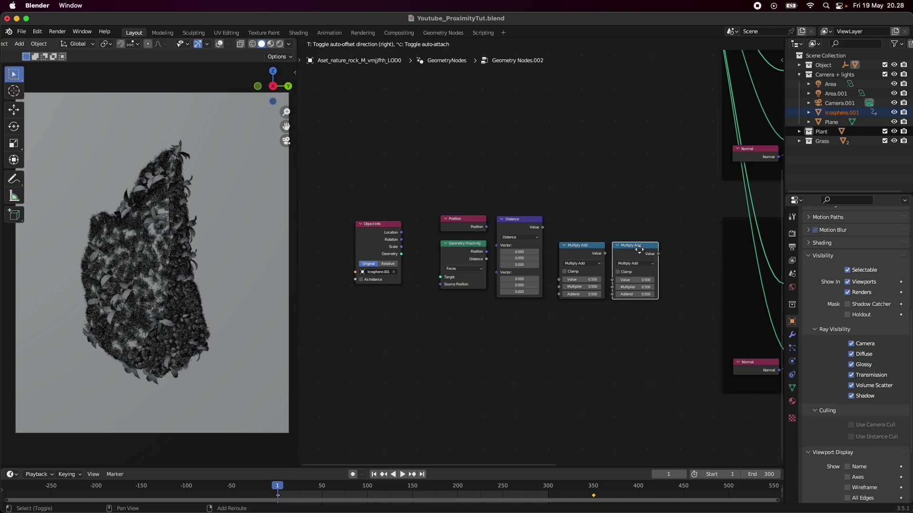
{"action": "left_click", "coordinate": [640, 248]}
{"action": "left_click", "coordinate": [645, 264]}
{"action": "left_click", "coordinate": [625, 296]}
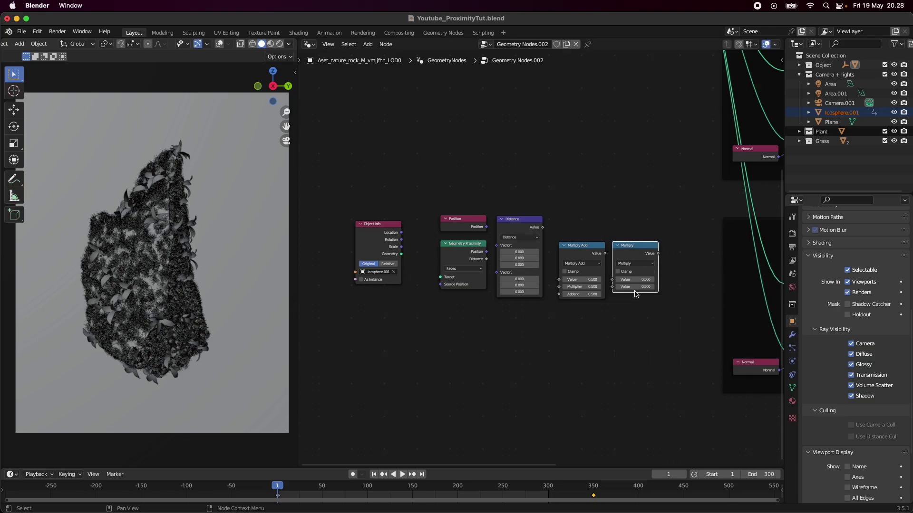
Step: Add a Random Value node below Multiply Add and line up the three math nodes with the Distance node
{"action": "key", "text": "shift+a"}
{"action": "left_click", "coordinate": [553, 334]}
{"action": "type", "text": "random"}
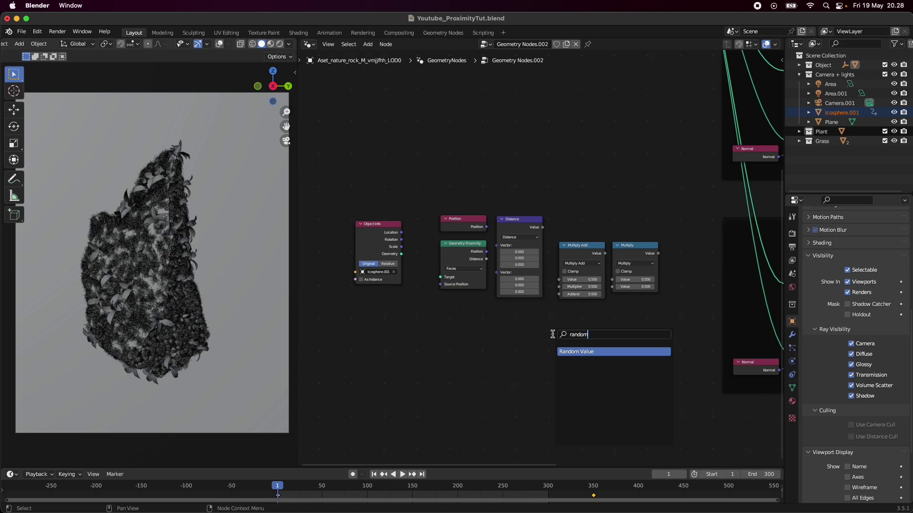
{"action": "key", "text": "Return"}
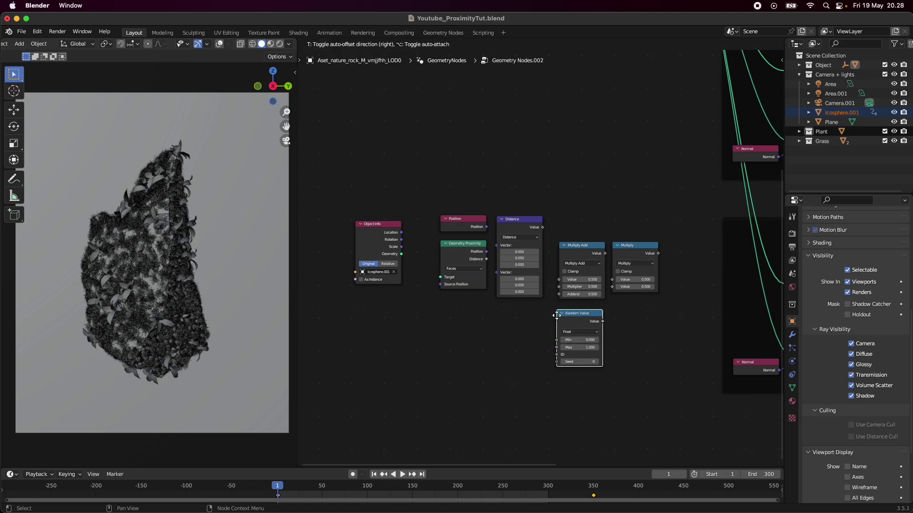
{"action": "left_click", "coordinate": [560, 312]}
{"action": "left_click_drag", "start_coordinate": [585, 219], "coordinate": [637, 313]}
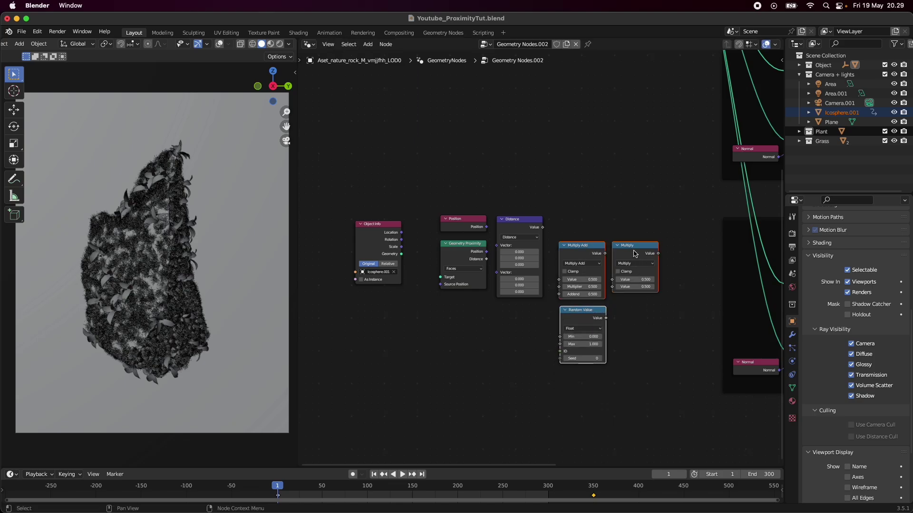
{"action": "left_click_drag", "start_coordinate": [630, 249], "coordinate": [627, 227]}
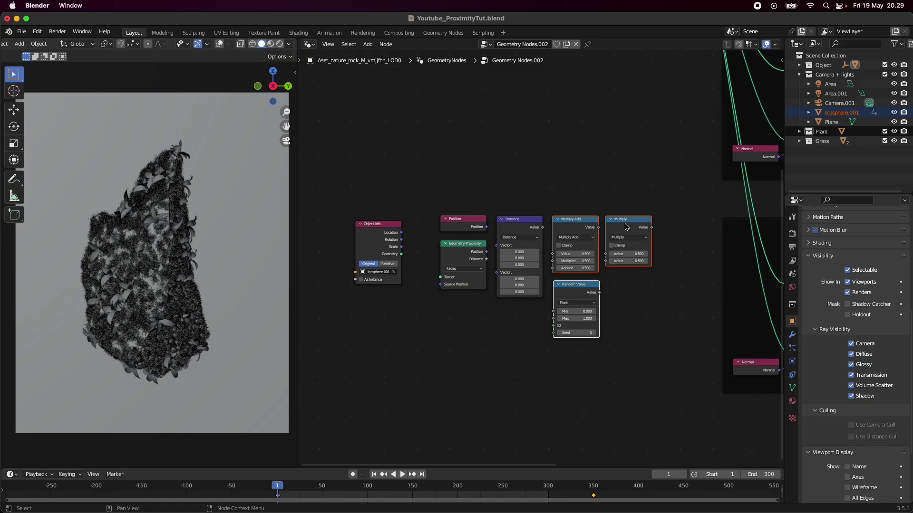
Step: Add a Combine XYZ node at the end of the chain, just after the Multiply node
{"action": "left_click", "coordinate": [700, 291]}
{"action": "key", "text": "shift+a"}
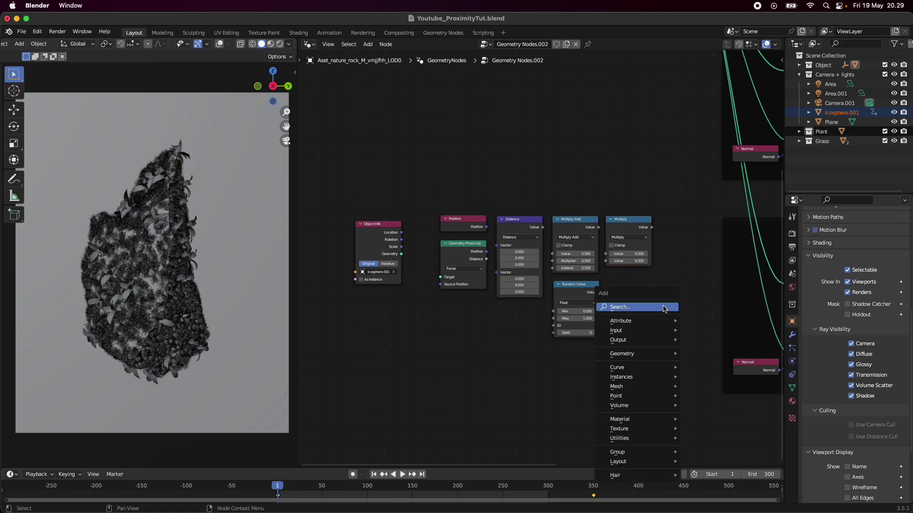
{"action": "left_click", "coordinate": [660, 303]}
{"action": "type", "text": "combine"}
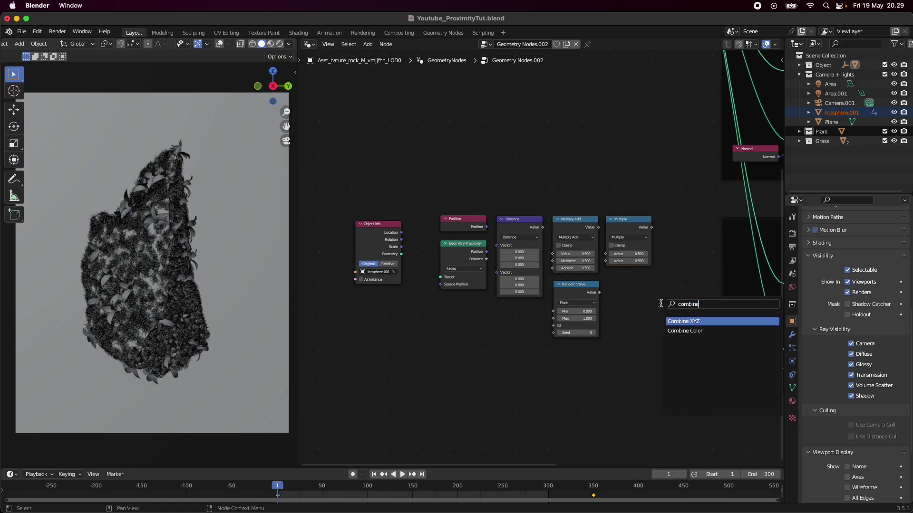
{"action": "key", "text": "Return"}
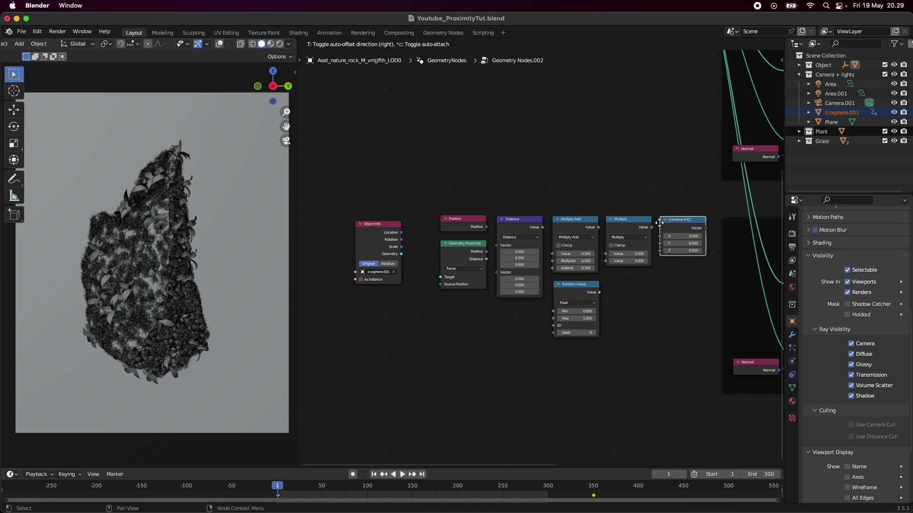
{"action": "left_click", "coordinate": [659, 223]}
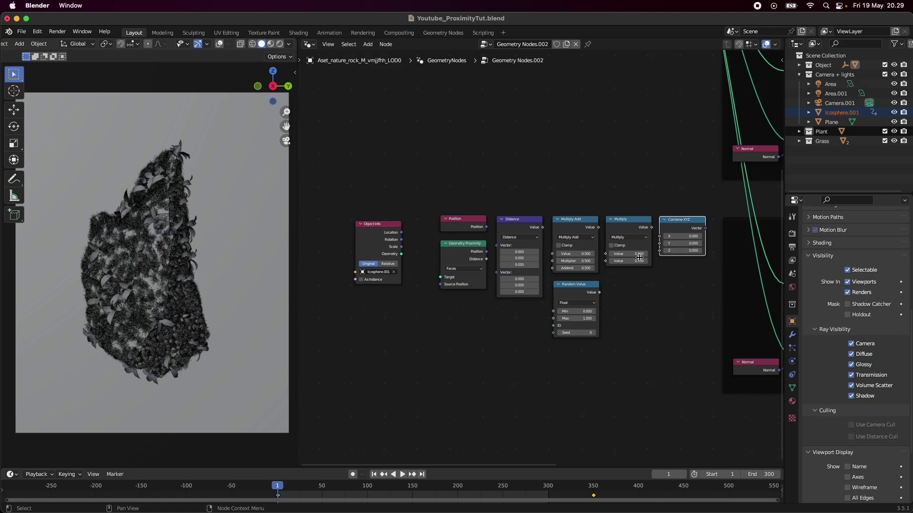
Step: Set the Object Info node to Relative, move it closer to Geometry Proximity, and shift the whole node chain away from the instance frames
{"action": "left_click", "coordinate": [388, 264]}
{"action": "left_click_drag", "start_coordinate": [388, 262], "coordinate": [417, 260]}
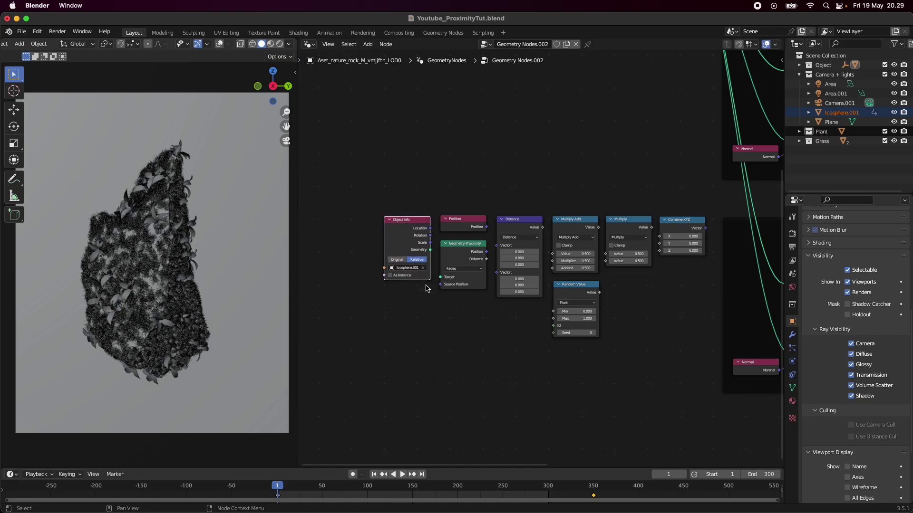
{"action": "scroll", "coordinate": [427, 289], "scroll_direction": "down", "scroll_amount": 2}
{"action": "mouse_move", "coordinate": [397, 204]}
{"action": "left_mouse_down"}
{"action": "mouse_move", "coordinate": [489, 236]}
{"action": "mouse_move", "coordinate": [648, 329]}
{"action": "left_mouse_up"}
{"action": "left_click_drag", "start_coordinate": [641, 228], "coordinate": [565, 235]}
{"action": "scroll", "coordinate": [547, 309], "scroll_direction": "up", "scroll_amount": 3}
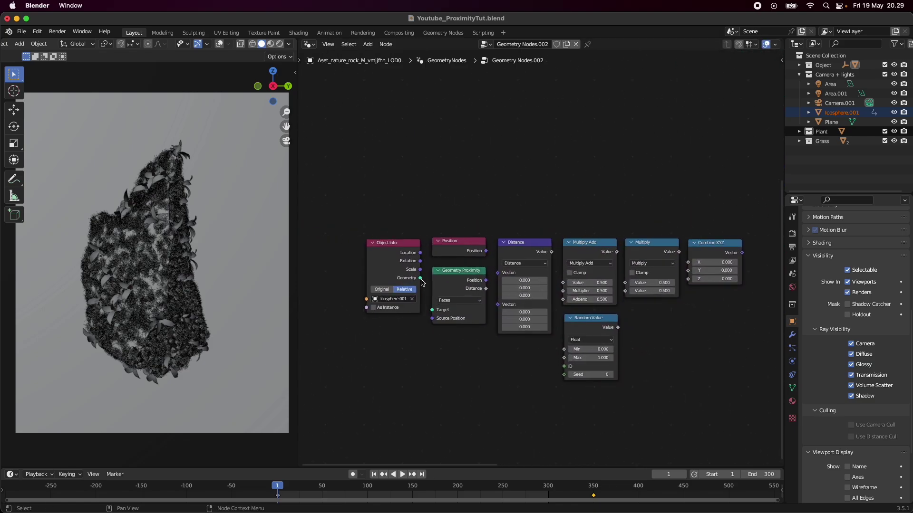
Step: Link the Object Info geometry to the proximity Target, both positions to Distance, and Distance to Multiply Add with Clamp enabled
{"action": "left_click_drag", "start_coordinate": [421, 280], "coordinate": [431, 310]}
{"action": "left_click_drag", "start_coordinate": [486, 251], "coordinate": [498, 282]}
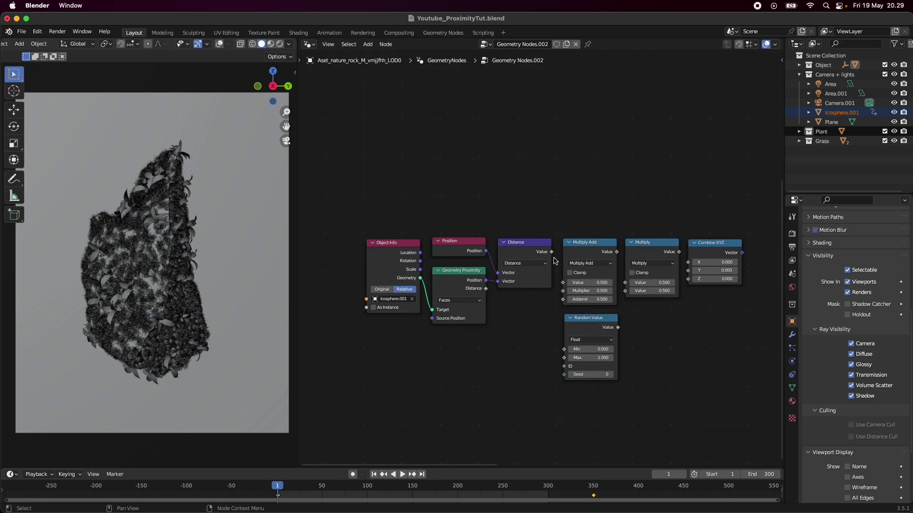
{"action": "left_click_drag", "start_coordinate": [552, 252], "coordinate": [565, 284]}
{"action": "left_click", "coordinate": [570, 276]}
Step: Link Multiply Add and Random Value into the Multiply node, and Multiply into the X, Y and Z inputs of Combine XYZ
{"action": "left_click_drag", "start_coordinate": [618, 328], "coordinate": [625, 291]}
{"action": "left_click_drag", "start_coordinate": [617, 252], "coordinate": [624, 284]}
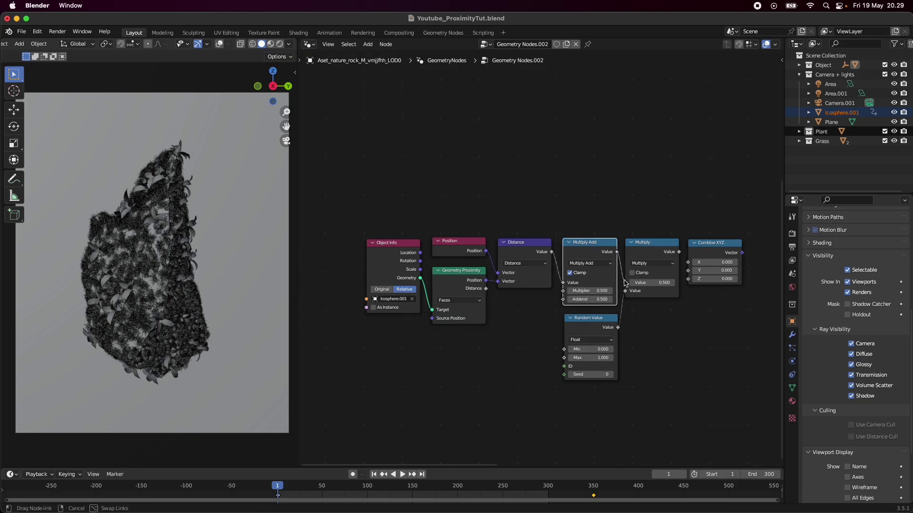
{"action": "left_click_drag", "start_coordinate": [627, 285], "coordinate": [626, 284]}
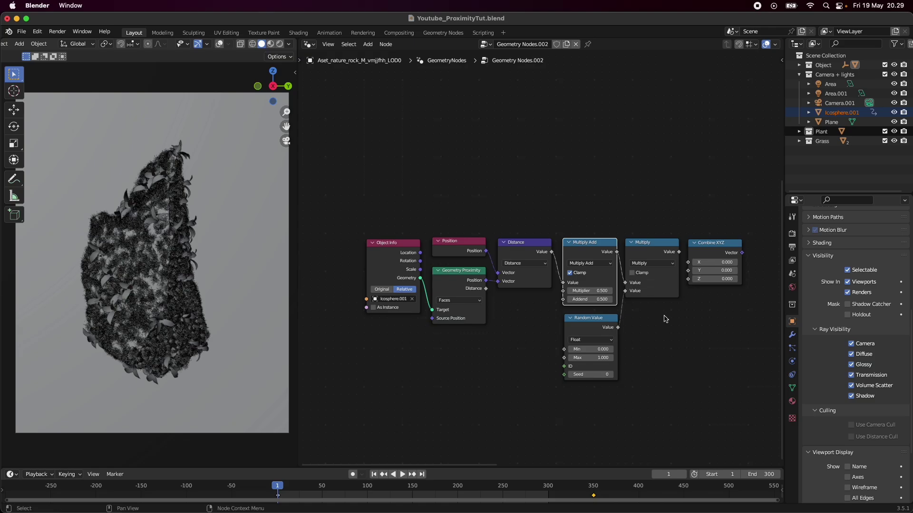
{"action": "left_click_drag", "start_coordinate": [679, 252], "coordinate": [688, 279]}
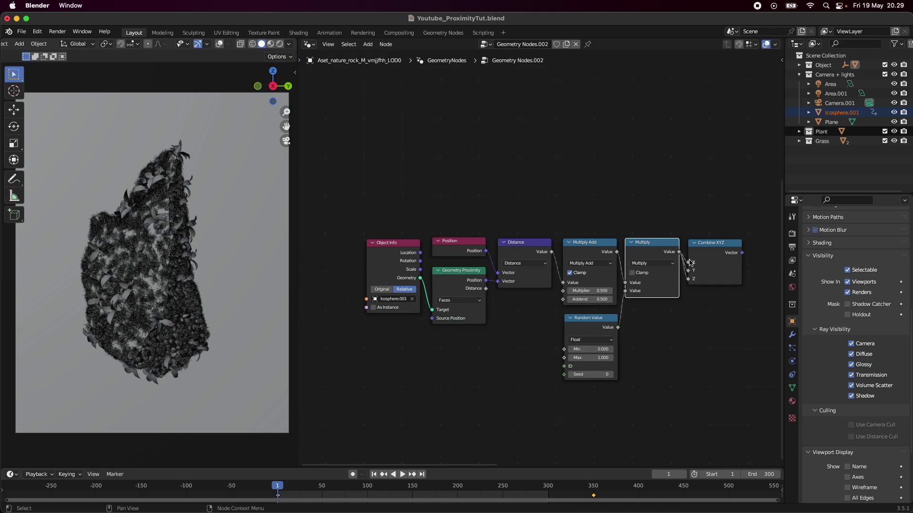
{"action": "left_click", "coordinate": [669, 354]}
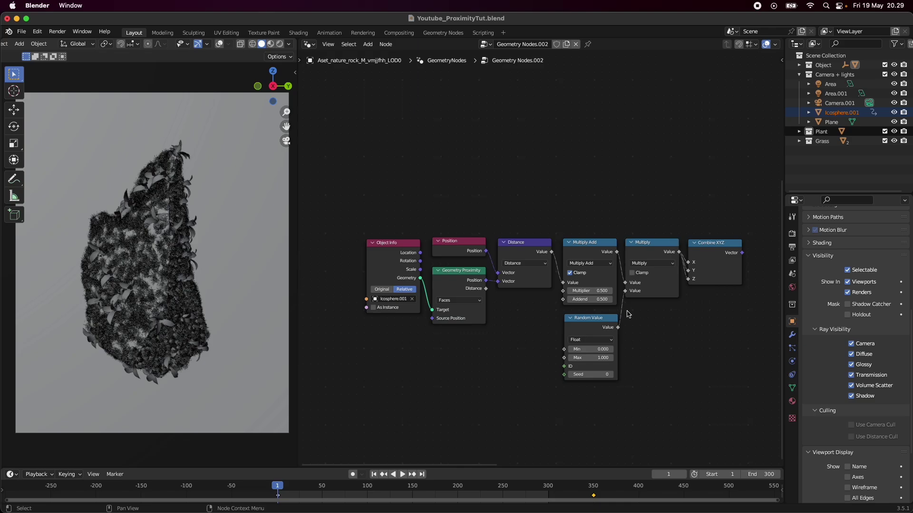
Step: Set the Random Value node's Min to 0.4 and Max to 0.6, and save the file
{"action": "left_click", "coordinate": [607, 341]}
{"action": "left_click", "coordinate": [600, 350]}
{"action": "type", "text": "0.4"}
{"action": "key", "text": "Tab"}
{"action": "type", "text": "0.5"}
{"action": "key", "text": "Return"}
{"action": "key", "text": "super+s"}
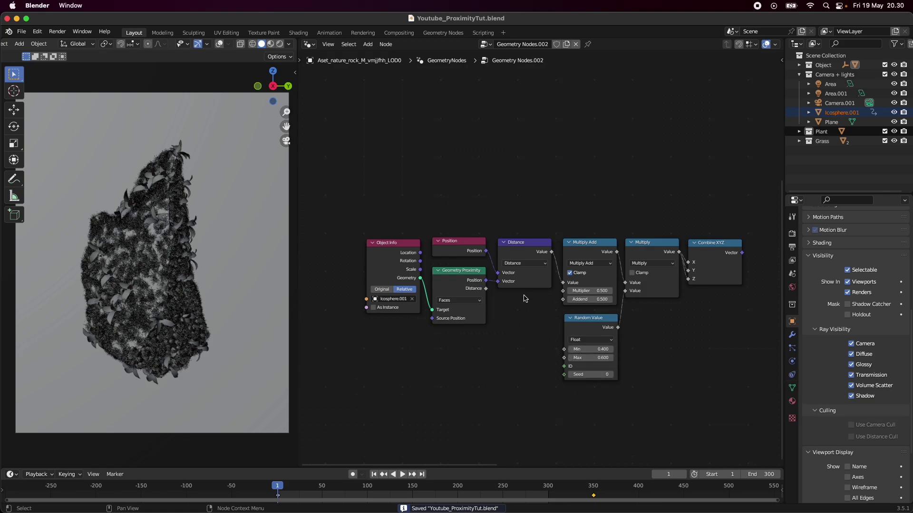
Step: Set the Multiply Add node's Multiplier to -0.2 and Addend to 7.5, and save the file
{"action": "middle_click_drag", "start_coordinate": [548, 305], "coordinate": [517, 303]}
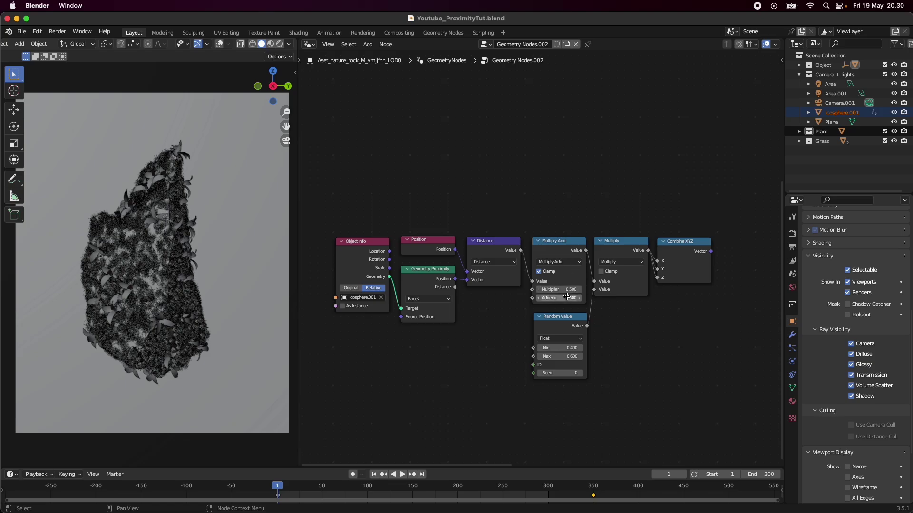
{"action": "left_click", "coordinate": [560, 291]}
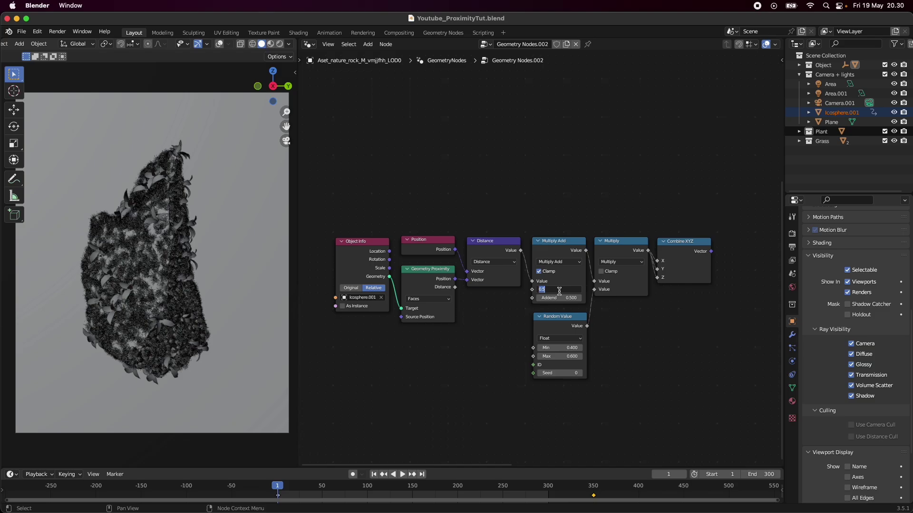
{"action": "type", "text": "-0.2"}
{"action": "key", "text": "Return"}
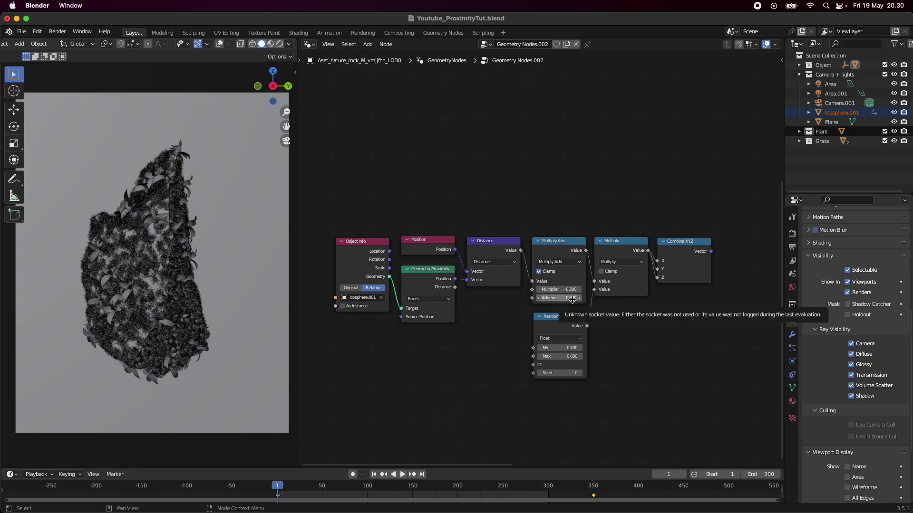
{"action": "left_click", "coordinate": [572, 299]}
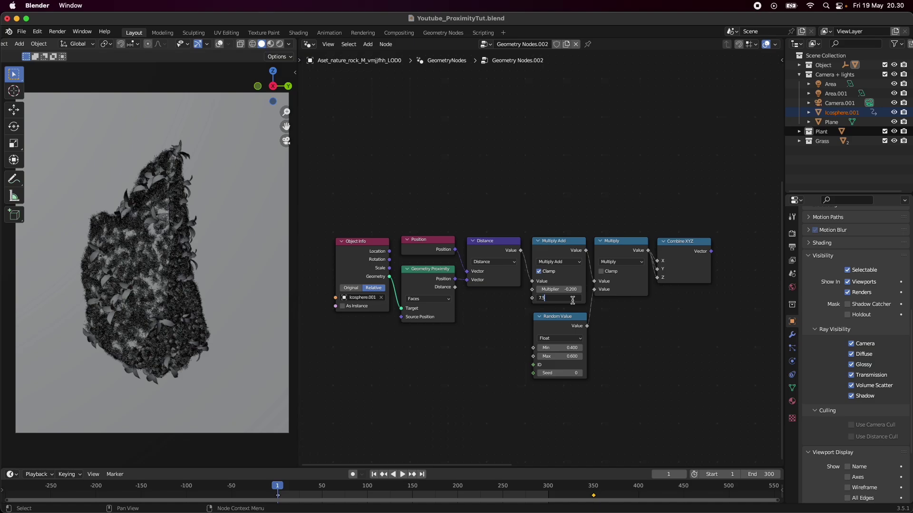
{"action": "type", "text": "7.5"}
{"action": "key", "text": "Return"}
{"action": "key", "text": "super+s"}
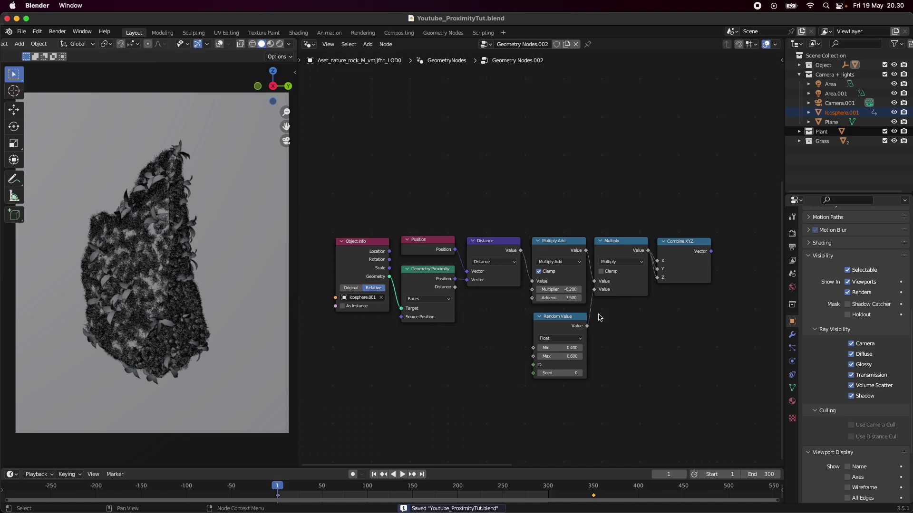
Step: Group all the new proximity nodes, from Object Info to Combine XYZ, inside one frame
{"action": "scroll", "coordinate": [600, 318], "scroll_direction": "down", "scroll_amount": 4}
{"action": "middle_click_drag", "start_coordinate": [628, 307], "coordinate": [558, 326]}
{"action": "scroll", "coordinate": [558, 328], "scroll_direction": "down", "scroll_amount": 2}
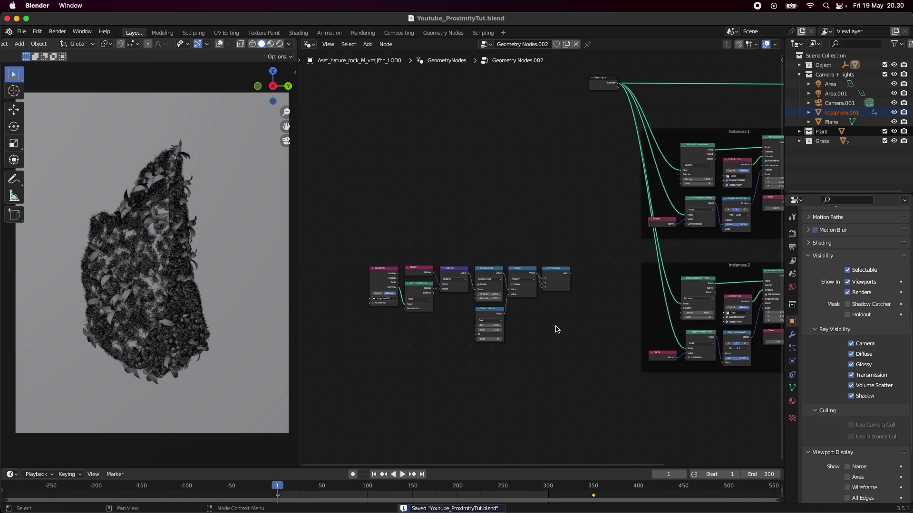
{"action": "scroll", "coordinate": [575, 306], "scroll_direction": "down", "scroll_amount": 2}
{"action": "left_click_drag", "start_coordinate": [327, 244], "coordinate": [566, 399]}
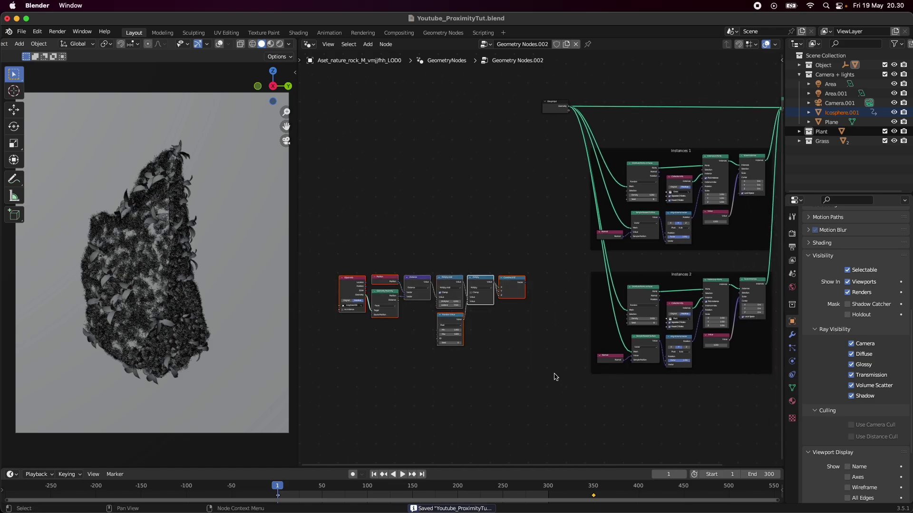
{"action": "key", "text": "ctrl+j"}
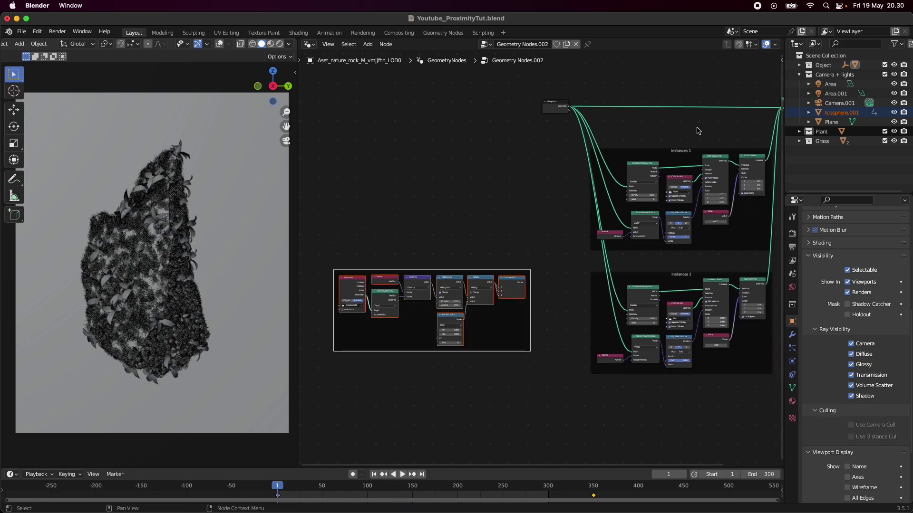
Step: Label the new frame around the proximity nodes "Proxiity"
{"action": "key", "text": "n"}
{"action": "left_click", "coordinate": [734, 82]}
{"action": "type", "text": "F"}
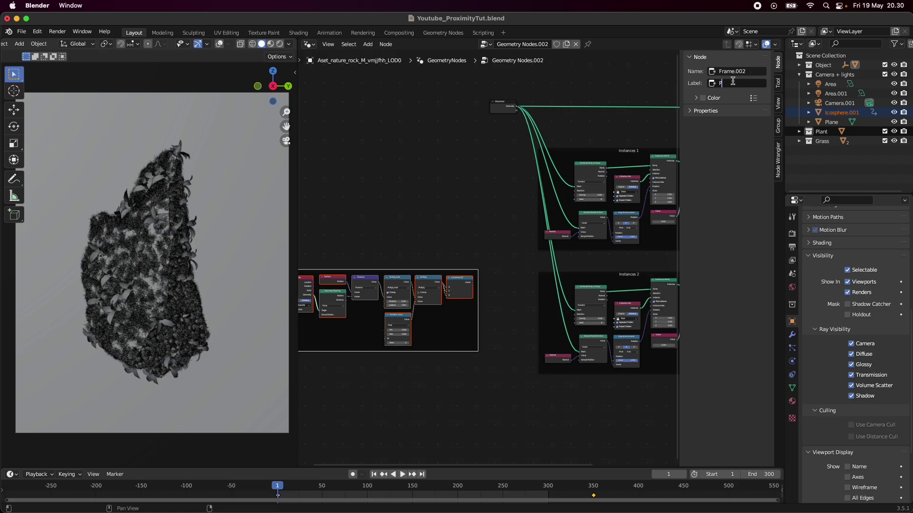
{"action": "type", "text": "roxiity"}
{"action": "key", "text": "Return"}
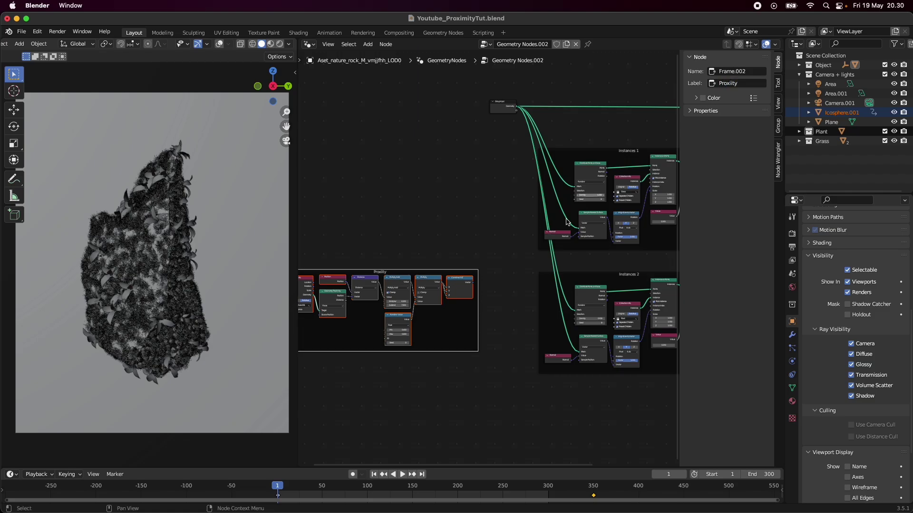
Step: Move the Proxiity frame up and closer to the two Instances frames, and save the file
{"action": "left_click_drag", "start_coordinate": [467, 272], "coordinate": [492, 232]}
{"action": "left_click", "coordinate": [522, 260]}
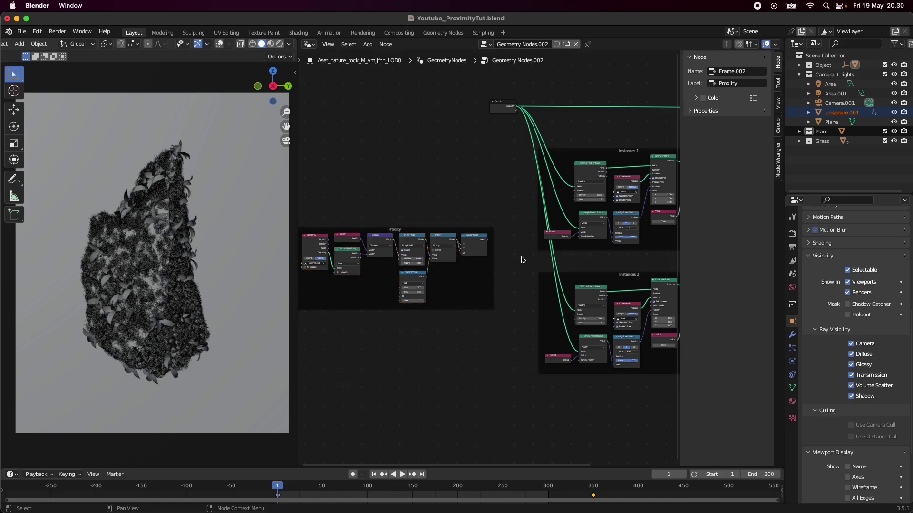
{"action": "key", "text": "n"}
{"action": "key", "text": "Home"}
{"action": "left_click_drag", "start_coordinate": [475, 247], "coordinate": [473, 246]}
{"action": "left_click", "coordinate": [525, 265]}
{"action": "scroll", "coordinate": [522, 267], "scroll_direction": "up", "scroll_amount": 3}
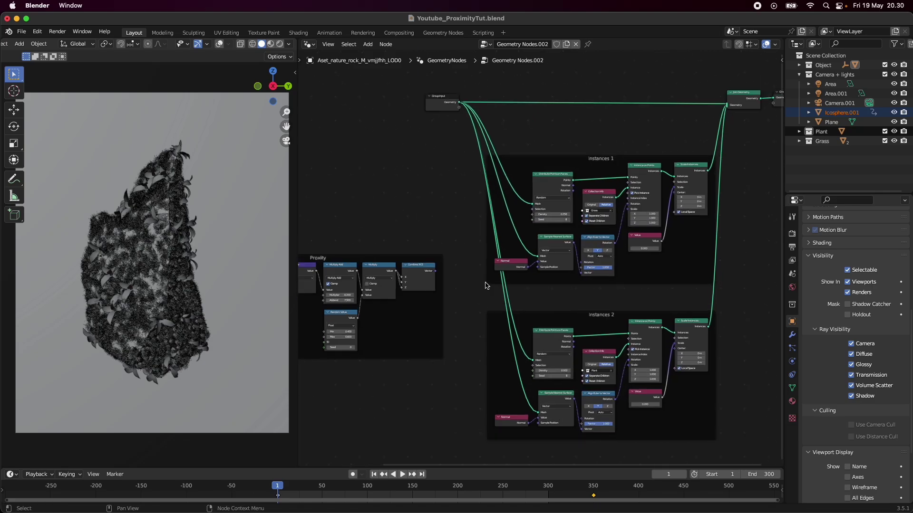
{"action": "scroll", "coordinate": [486, 285], "scroll_direction": "up", "scroll_amount": 2}
{"action": "key", "text": "super+s"}
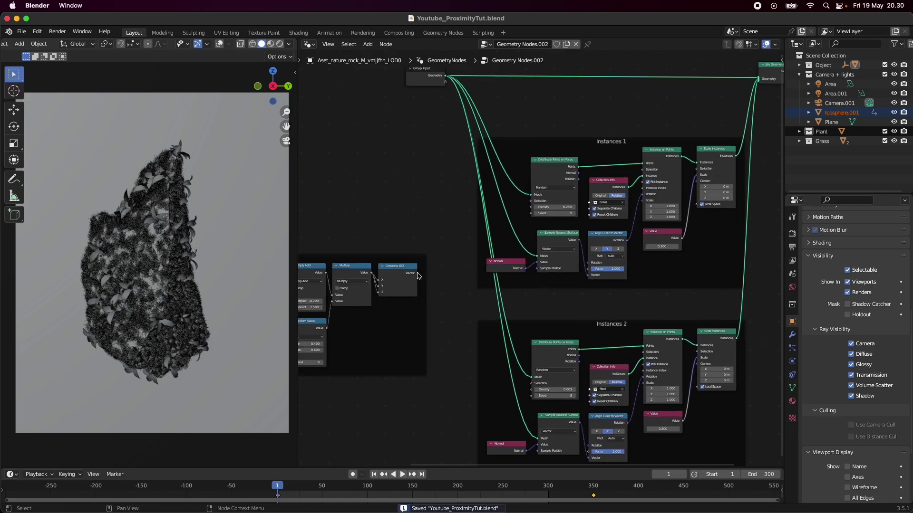
Step: Link Combine XYZ's Vector to the Scale of both Instance on Points nodes, and play the animation through to frame 172
{"action": "left_click_drag", "start_coordinate": [418, 274], "coordinate": [648, 203]}
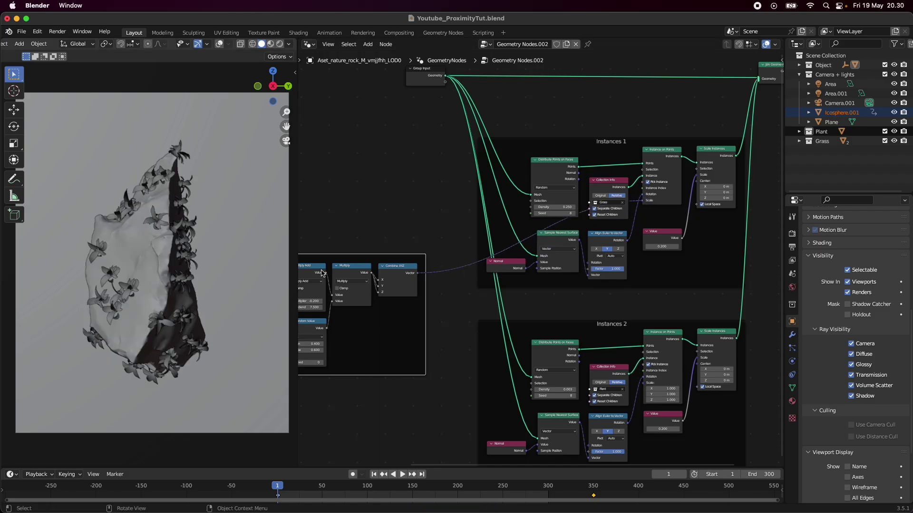
{"action": "left_click_drag", "start_coordinate": [418, 274], "coordinate": [649, 386]}
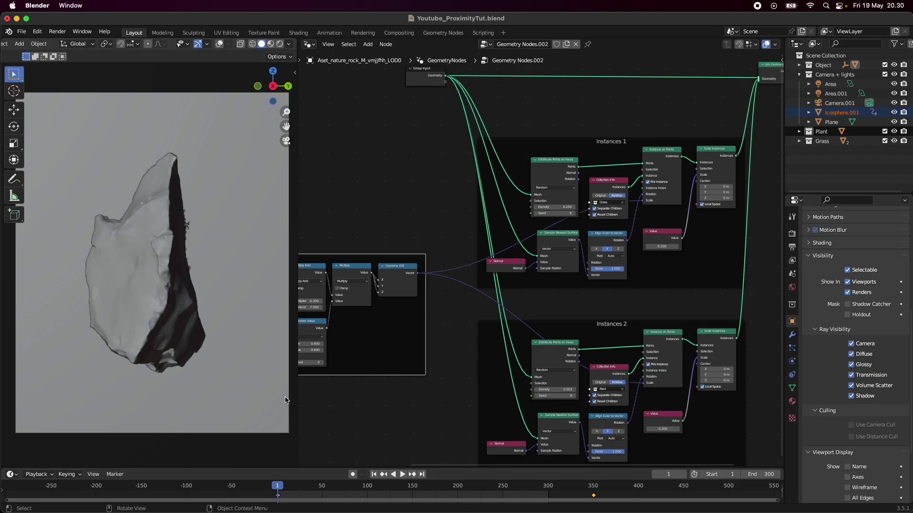
{"action": "left_click", "coordinate": [402, 474]}
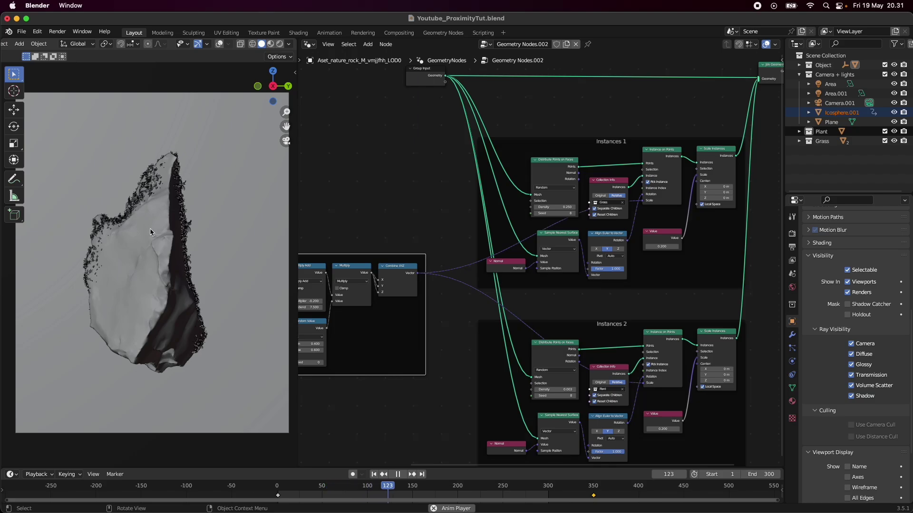
{"action": "left_click", "coordinate": [394, 486]}
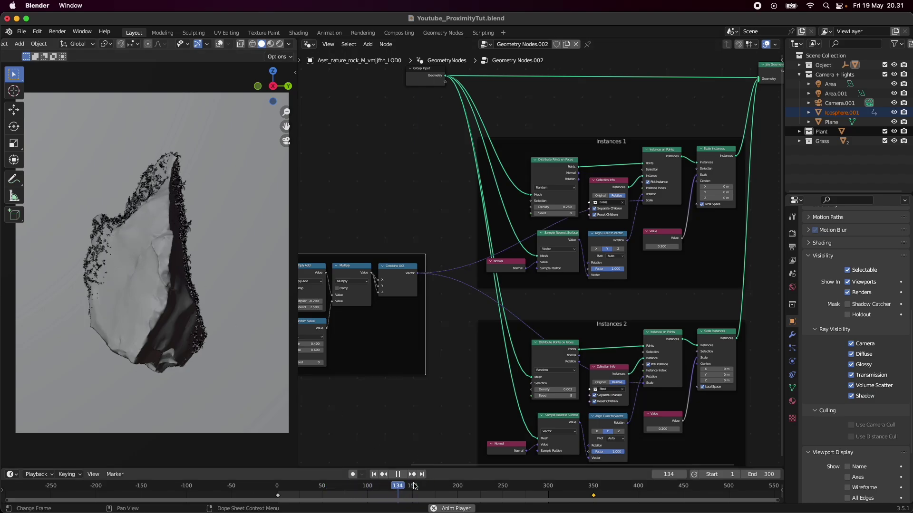
{"action": "key", "text": "space"}
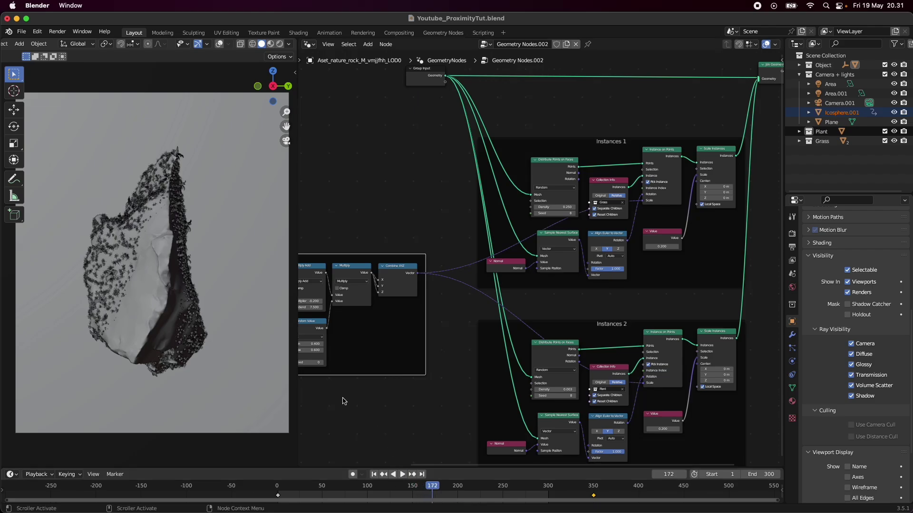
{"action": "scroll", "coordinate": [344, 401], "scroll_direction": "left", "scroll_amount": 5, "text": "ctrl"}
{"action": "scroll", "coordinate": [577, 387], "scroll_direction": "up", "scroll_amount": 5}
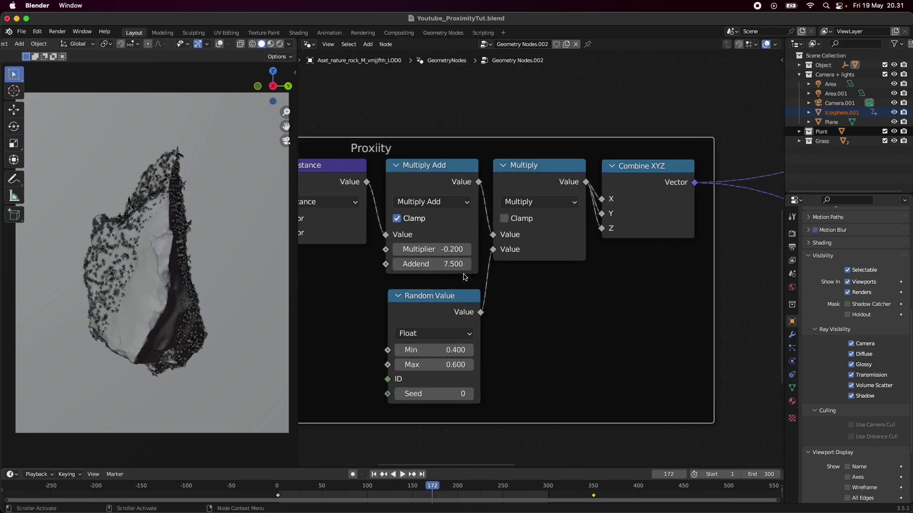
{"action": "middle_click_drag", "start_coordinate": [465, 278], "coordinate": [514, 324]}
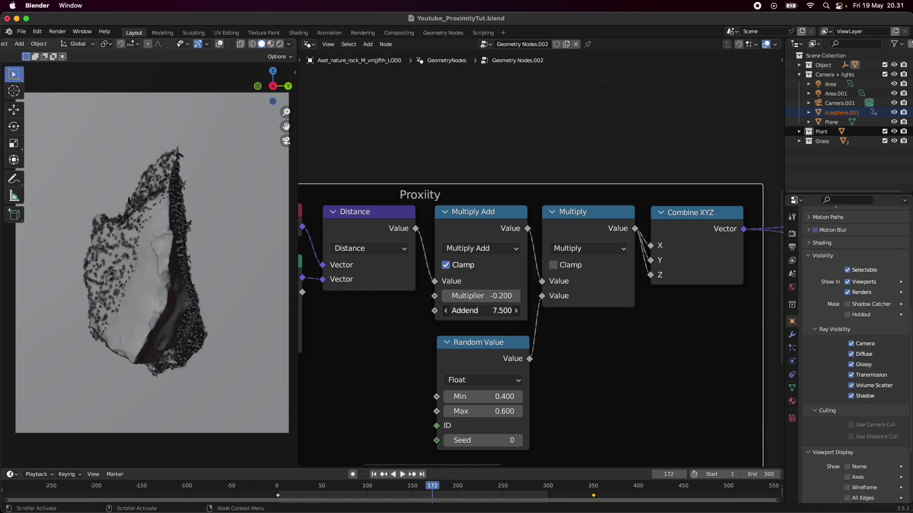
{"action": "mouse_move", "coordinate": [480, 311]}
{"action": "left_mouse_down"}
{"action": "mouse_move", "coordinate": [494, 310]}
{"action": "mouse_move", "coordinate": [399, 311]}
{"action": "mouse_move", "coordinate": [519, 310]}
{"action": "mouse_move", "coordinate": [404, 311]}
{"action": "mouse_move", "coordinate": [480, 310]}
{"action": "mouse_move", "coordinate": [504, 296]}
{"action": "mouse_move", "coordinate": [475, 296]}
{"action": "mouse_move", "coordinate": [495, 295]}
{"action": "mouse_move", "coordinate": [478, 295]}
{"action": "mouse_move", "coordinate": [487, 300]}
{"action": "left_mouse_up"}
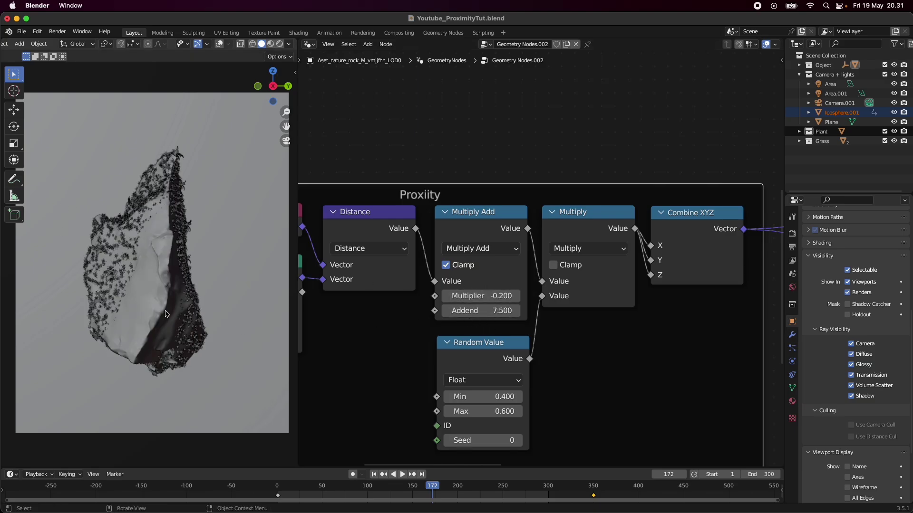
Step: Save the file and set the Density of the Distribute Points on Faces node in Instances 1 to 0.5
{"action": "scroll", "coordinate": [547, 361], "scroll_direction": "down", "scroll_amount": 8}
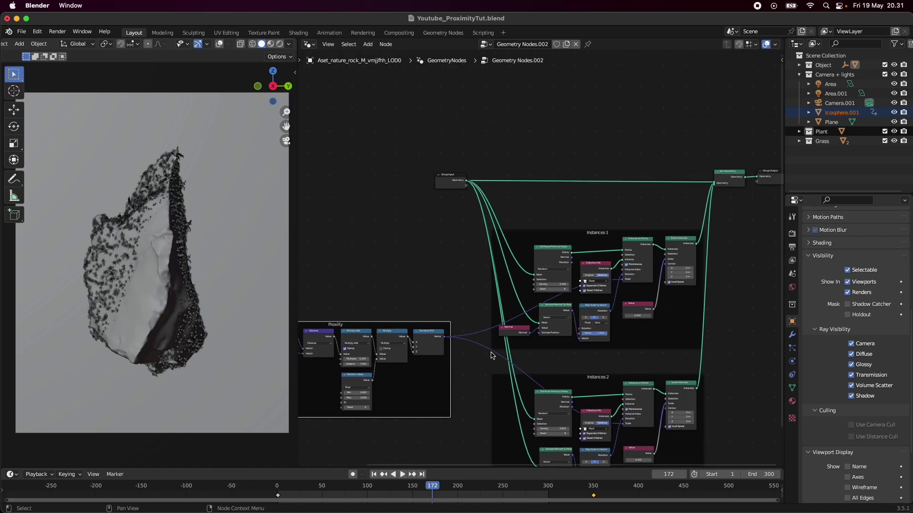
{"action": "scroll", "coordinate": [491, 356], "scroll_direction": "up", "scroll_amount": 6}
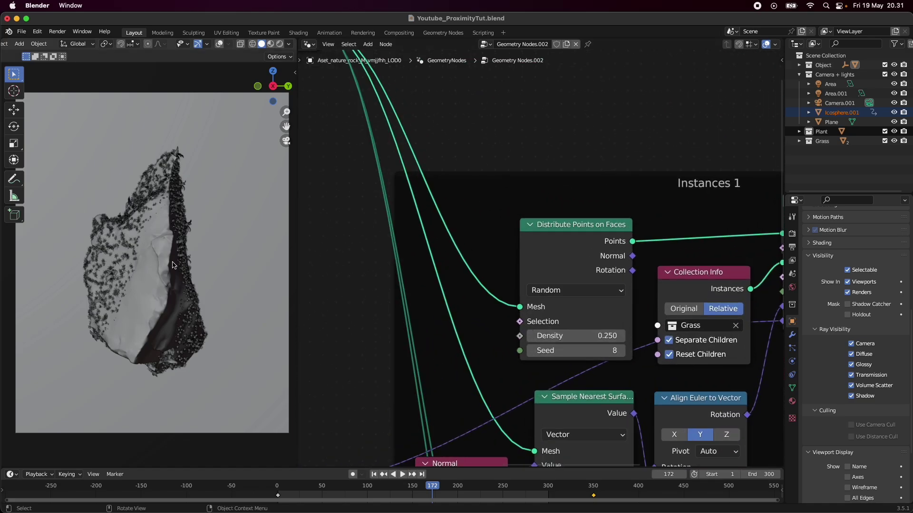
{"action": "key", "text": "super+s"}
{"action": "left_click", "coordinate": [586, 338]}
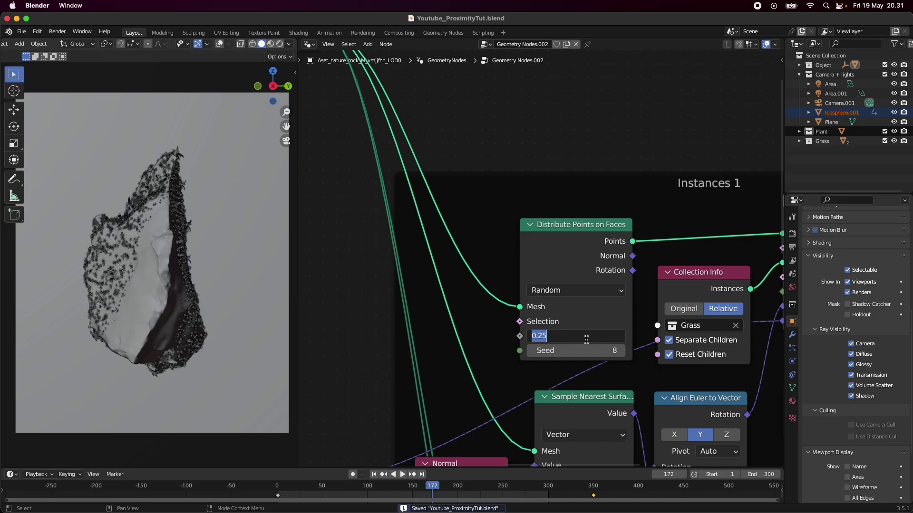
{"action": "type", "text": "0"}
{"action": "key", "text": "Return"}
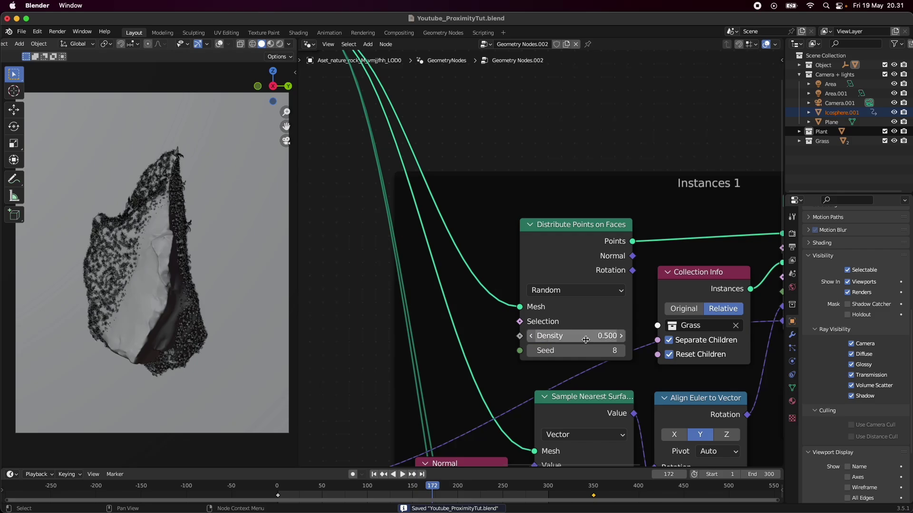
{"action": "left_click", "coordinate": [587, 339]}
{"action": "type", "text": "0.5"}
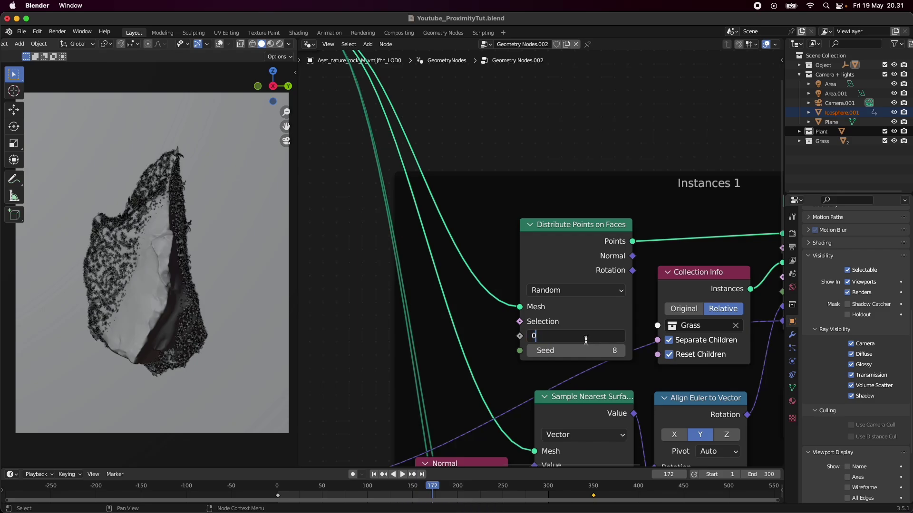
{"action": "key", "text": "Return"}
Step: Set the Value node that feeds Scale Instances in the Instances 1 frame to 0.25
{"action": "scroll", "coordinate": [602, 335], "scroll_direction": "down", "scroll_amount": 5}
{"action": "scroll", "coordinate": [602, 335], "scroll_direction": "right", "scroll_amount": 4}
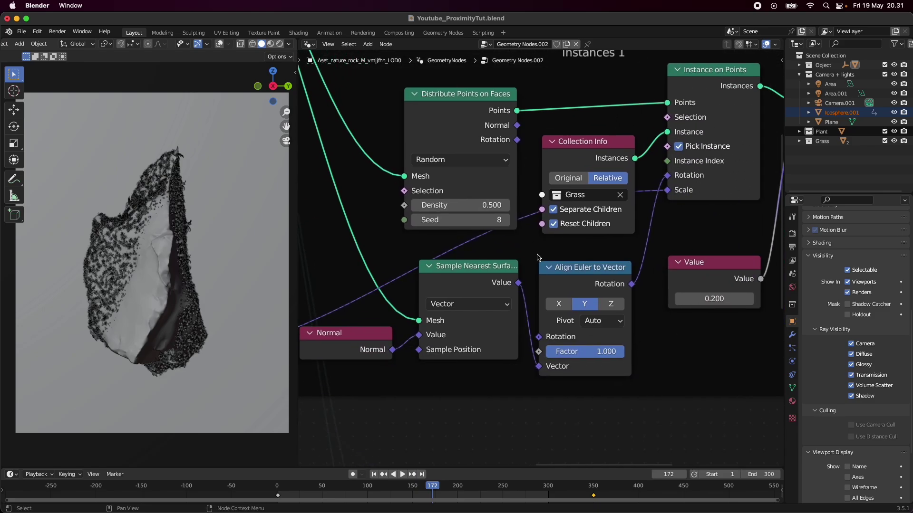
{"action": "scroll", "coordinate": [607, 349], "scroll_direction": "right", "scroll_amount": 4}
{"action": "scroll", "coordinate": [607, 350], "scroll_direction": "up", "scroll_amount": 2}
{"action": "left_click", "coordinate": [618, 343]}
{"action": "type", "text": "0."}
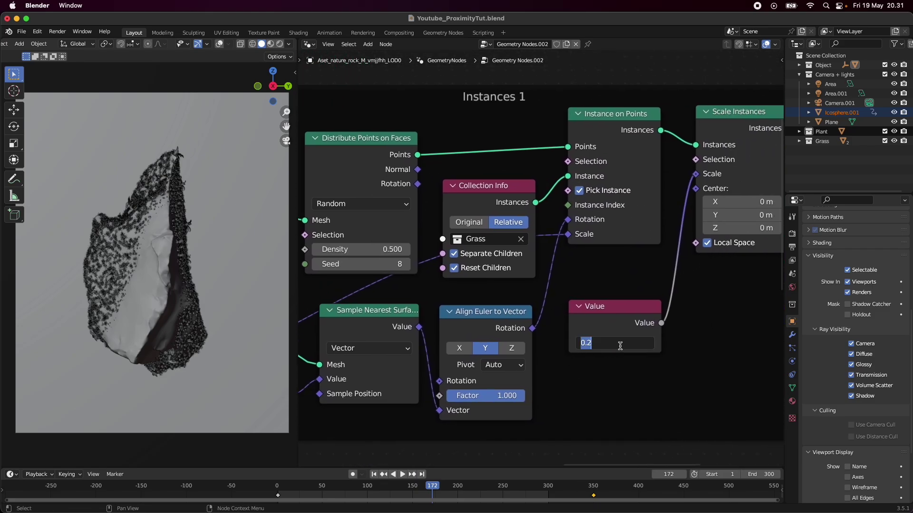
{"action": "type", "text": "25"}
{"action": "key", "text": "Return"}
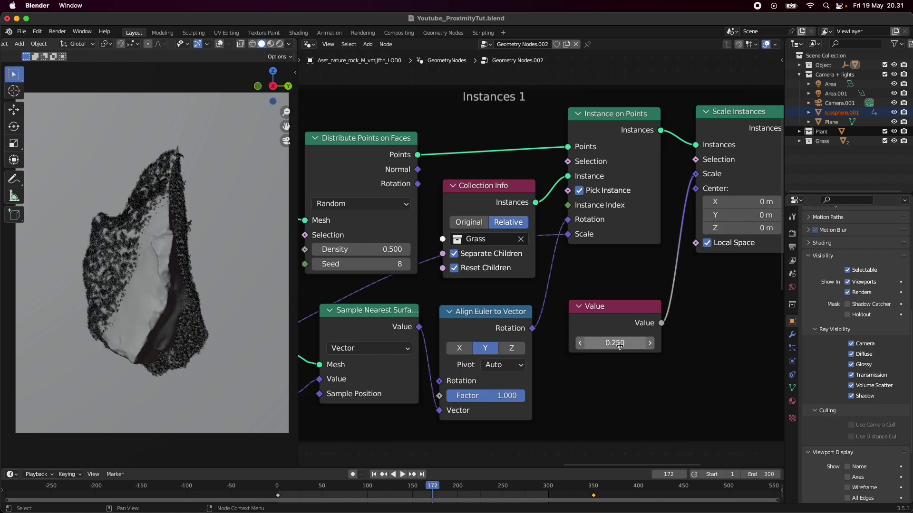
Step: Set the Value node that feeds Scale Instances in the Instances 2 frame to 0.3
{"action": "scroll", "coordinate": [558, 381], "scroll_direction": "down", "scroll_amount": 2, "text": "ctrl"}
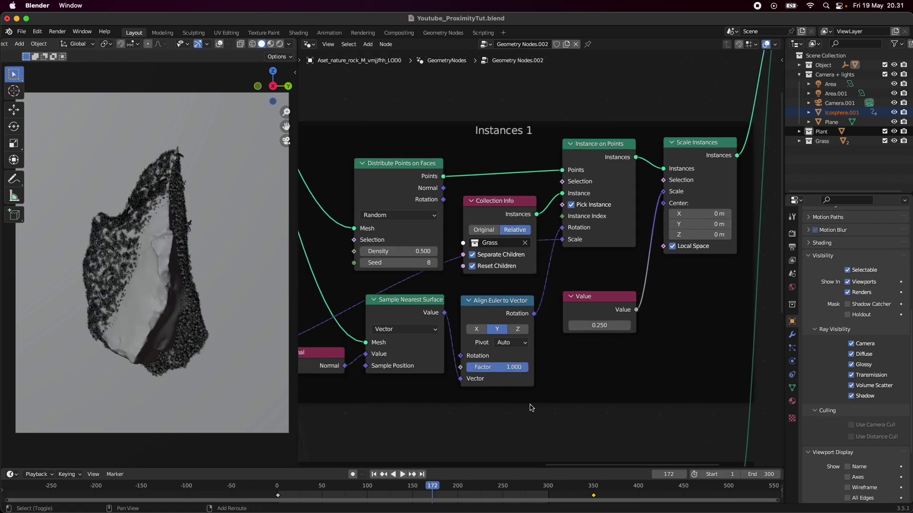
{"action": "scroll", "coordinate": [530, 406], "scroll_direction": "down", "scroll_amount": 10}
{"action": "scroll", "coordinate": [600, 334], "scroll_direction": "up", "scroll_amount": 2}
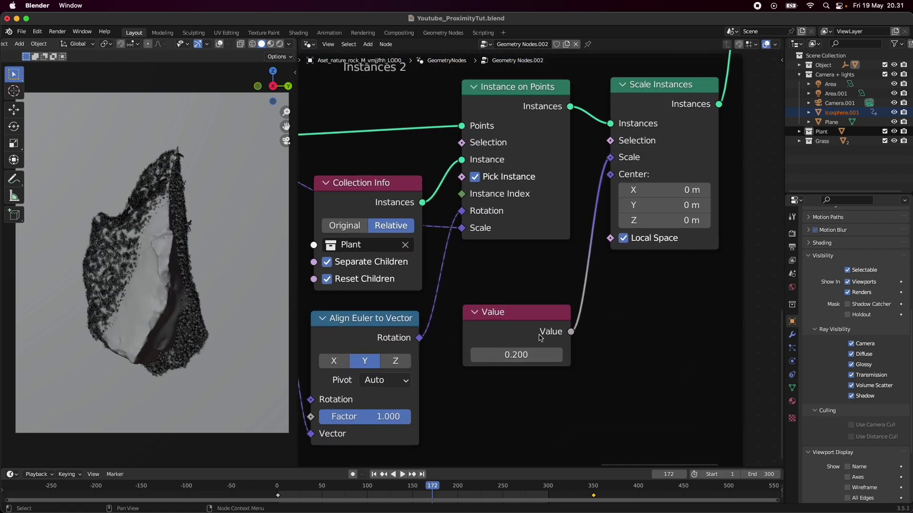
{"action": "left_click", "coordinate": [528, 350]}
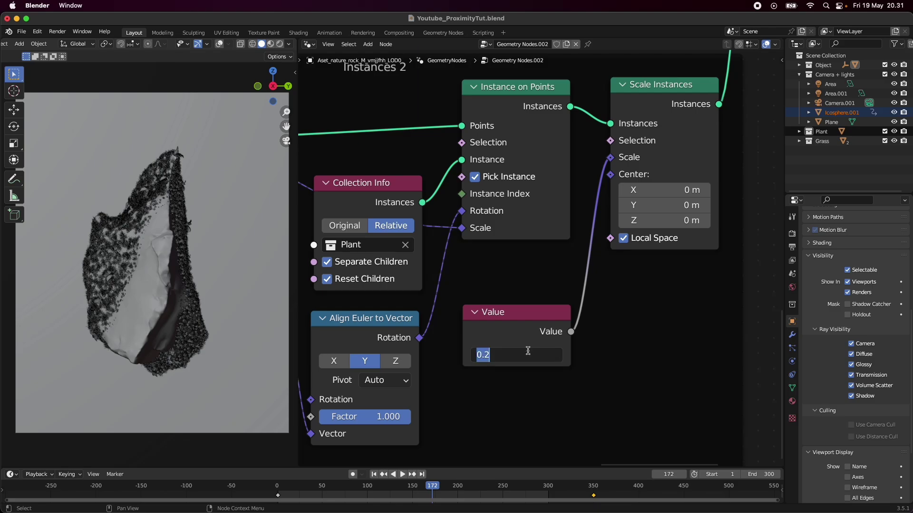
{"action": "type", "text": "0."}
{"action": "key", "text": "Return"}
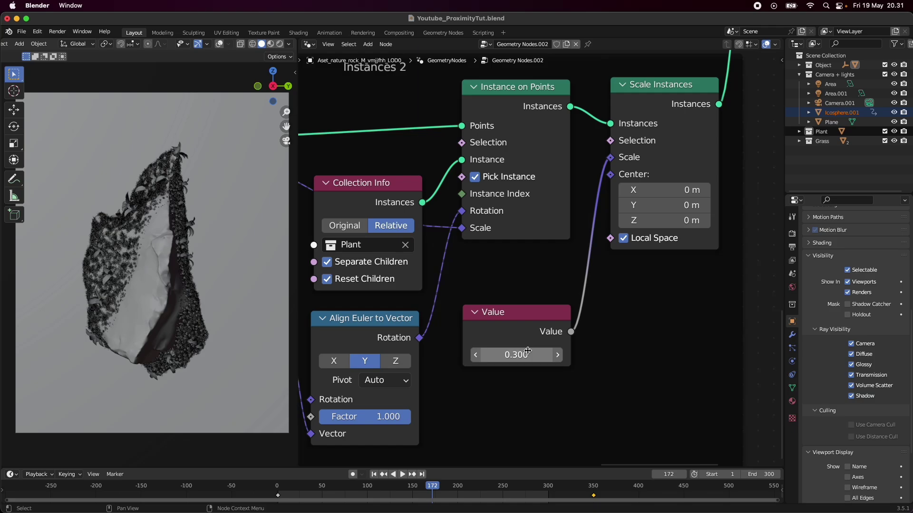
Step: Check the plants up close, raise the Instances 2 Value node to 0.35, and return to the camera view
{"action": "scroll", "coordinate": [139, 266], "scroll_direction": "up", "scroll_amount": 6}
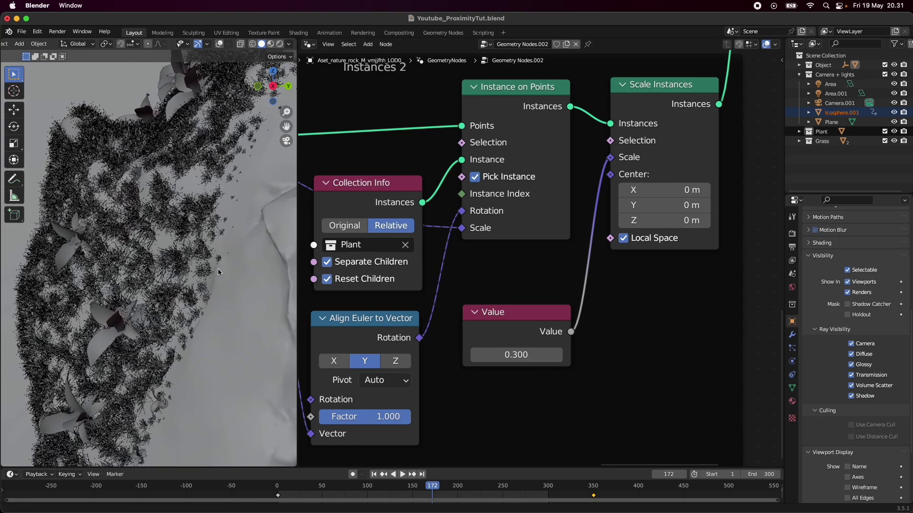
{"action": "double_click", "coordinate": [532, 357]}
{"action": "type", "text": "0.35"}
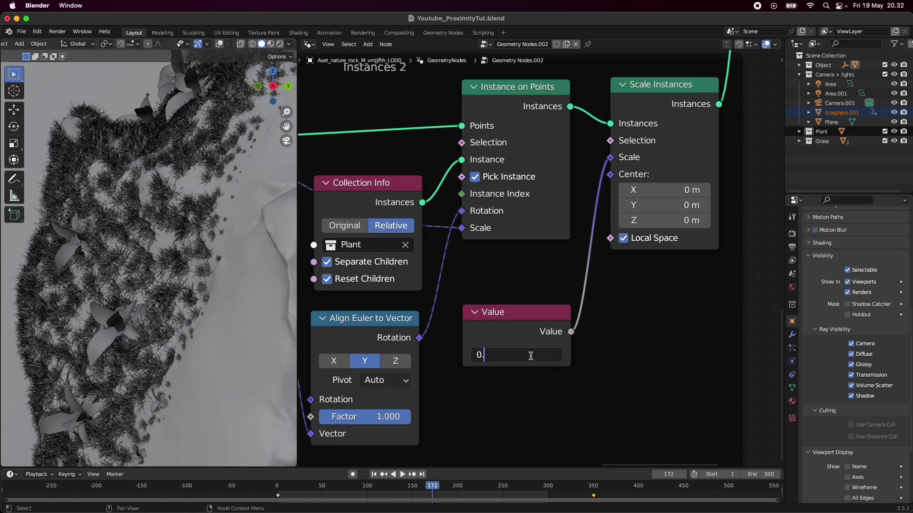
{"action": "key", "text": "Return"}
{"action": "scroll", "coordinate": [259, 307], "scroll_direction": "down", "scroll_amount": 6}
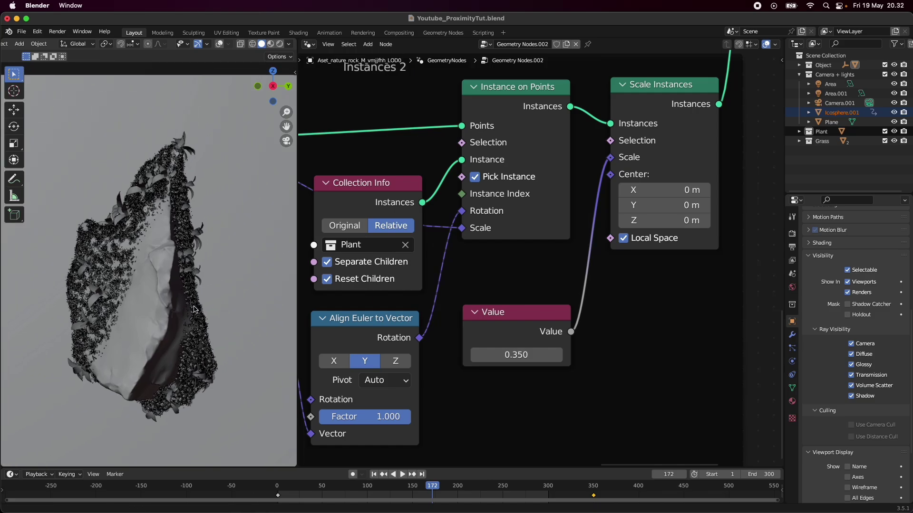
{"action": "key", "text": "KP_0"}
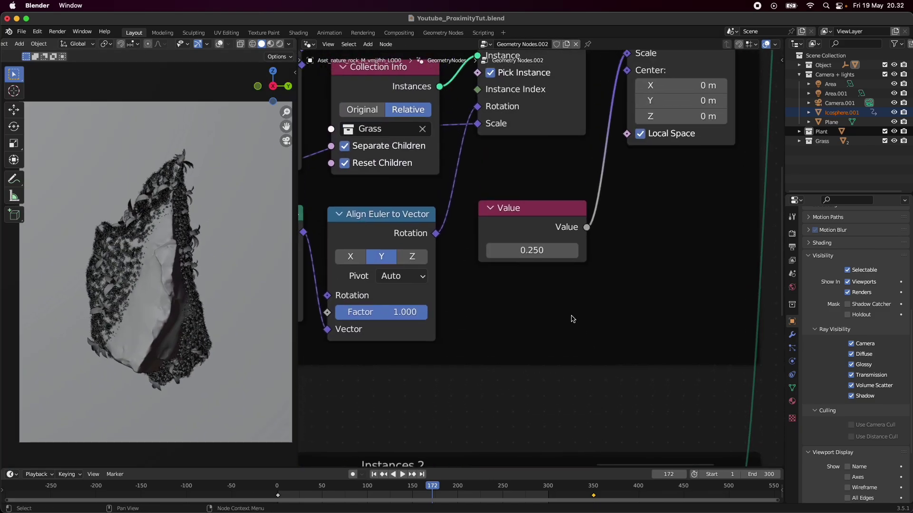
Step: Set the Value node in the Instances 1 frame to 0.3
{"action": "double_click", "coordinate": [539, 252]}
{"action": "type", "text": "0.3"}
{"action": "key", "text": "Return"}
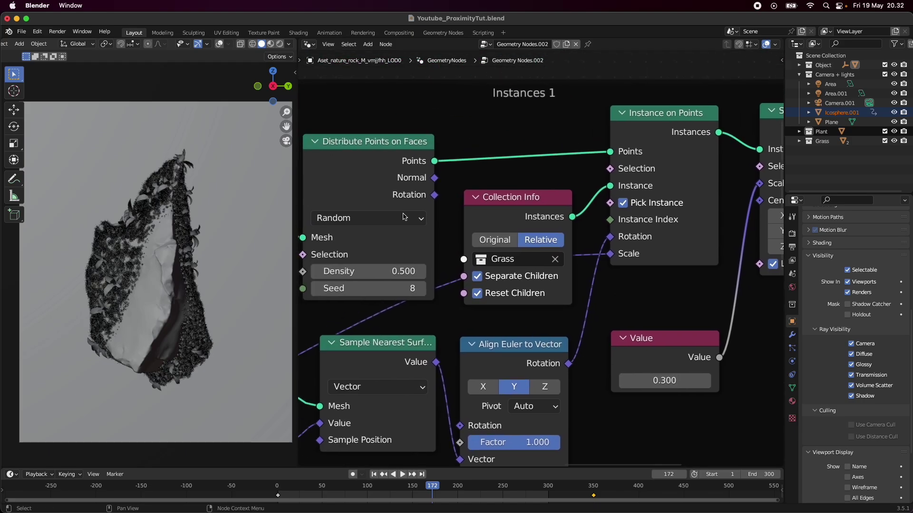
Step: Set the Density of the grass's Distribute Points on Faces node to 0.75, and save the file
{"action": "left_click", "coordinate": [395, 272]}
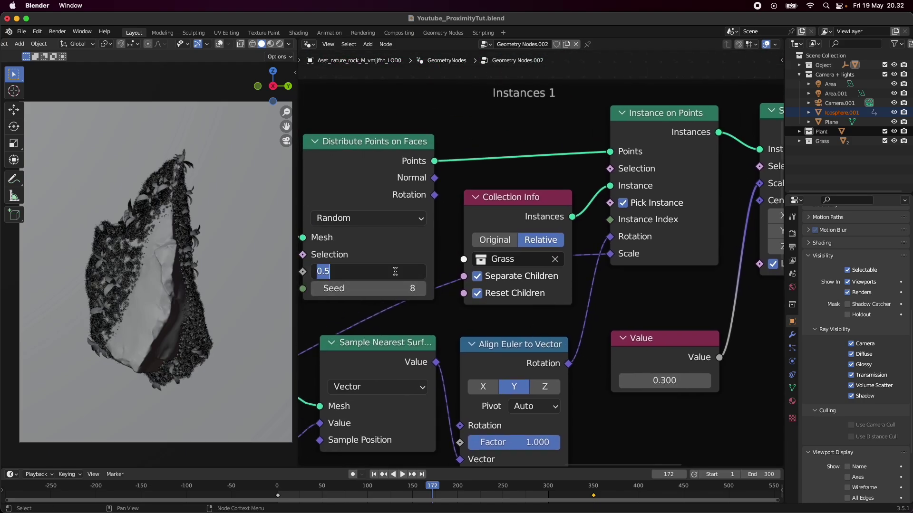
{"action": "type", "text": "0."}
{"action": "key", "text": "Return"}
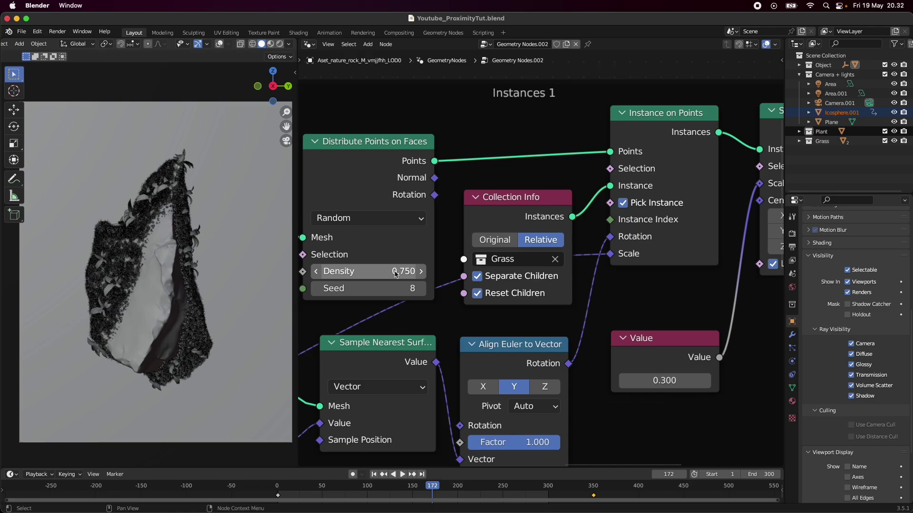
{"action": "key", "text": "ctrl+s"}
Step: Set the Value node that controls the grass scale in the Instances 1 frame to 0.275
{"action": "middle_click_drag", "start_coordinate": [660, 385], "coordinate": [609, 357]}
{"action": "left_click", "coordinate": [609, 352]}
{"action": "type", "text": "0."}
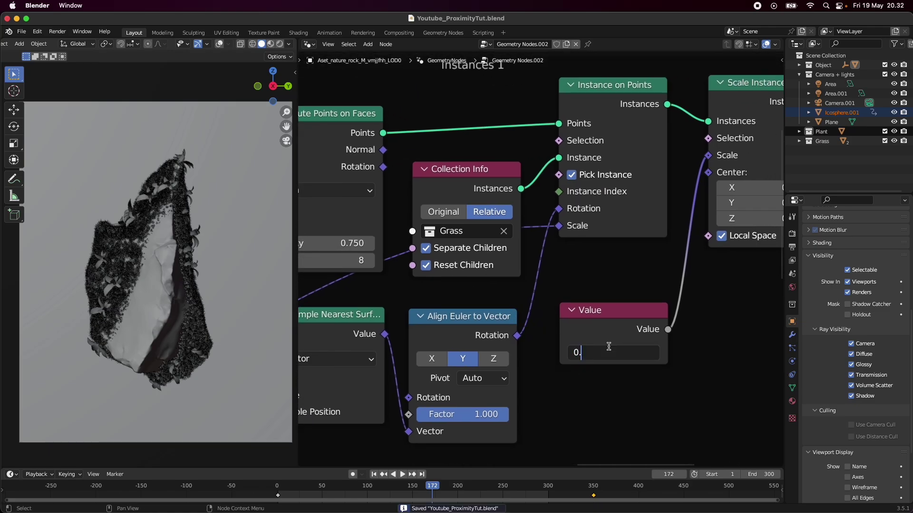
{"action": "type", "text": "275"}
{"action": "key", "text": "Return"}
{"action": "scroll", "coordinate": [604, 345], "scroll_direction": "down", "scroll_amount": 5}
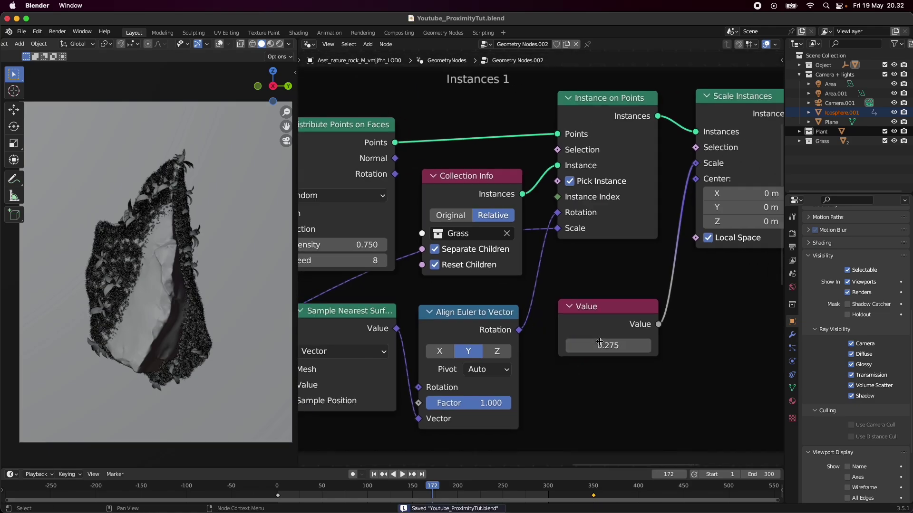
{"action": "scroll", "coordinate": [601, 345], "scroll_direction": "down", "scroll_amount": 5}
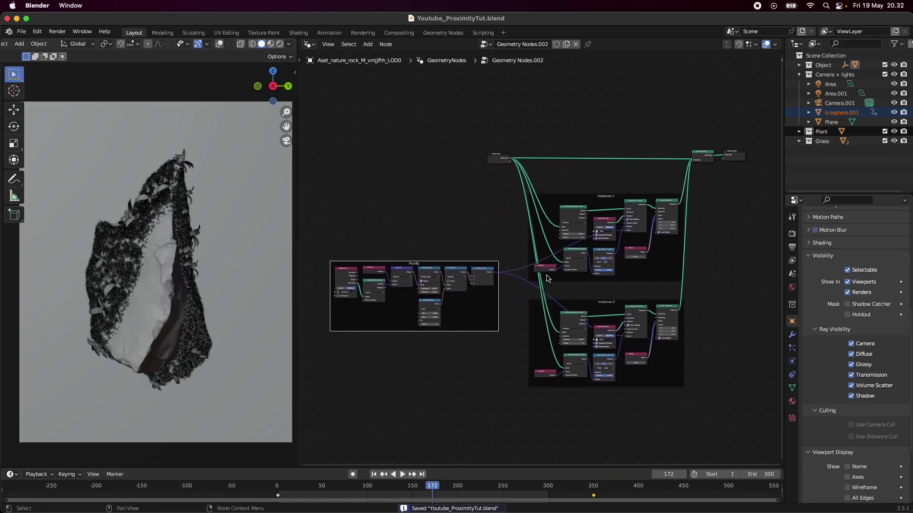
Step: Switch the 3D viewport to rendered shading to preview the overgrown rock
{"action": "scroll", "coordinate": [547, 333], "scroll_direction": "down", "scroll_amount": 1}
{"action": "scroll", "coordinate": [546, 333], "scroll_direction": "right", "scroll_amount": 1}
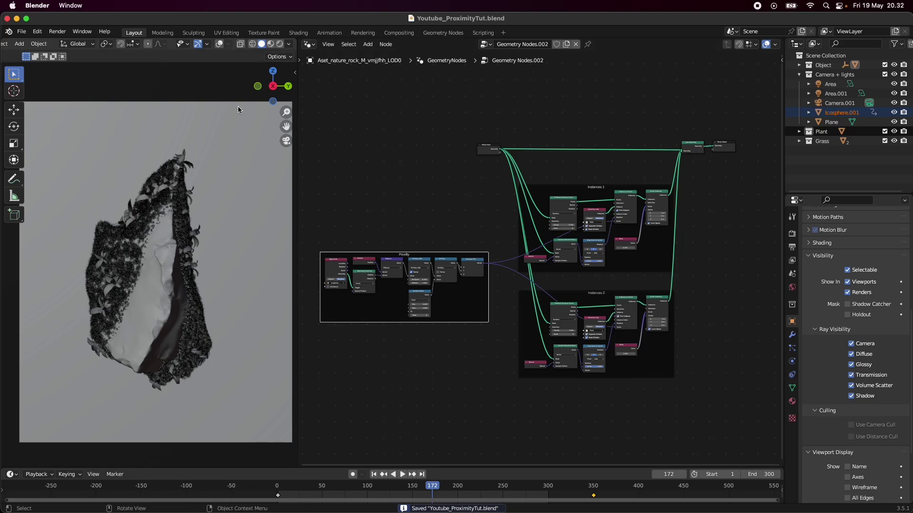
{"action": "left_click", "coordinate": [280, 44]}
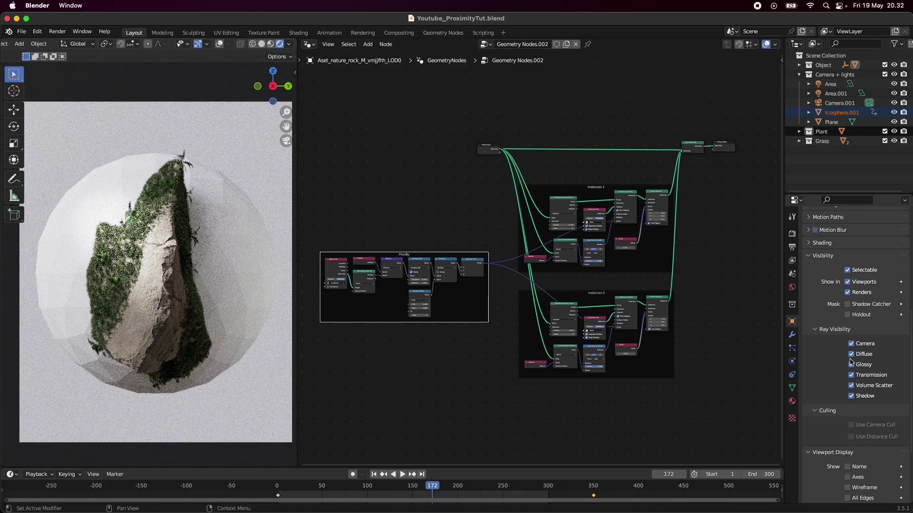
{"action": "scroll", "coordinate": [851, 357], "scroll_direction": "up", "scroll_amount": 3}
{"action": "left_click", "coordinate": [848, 321]}
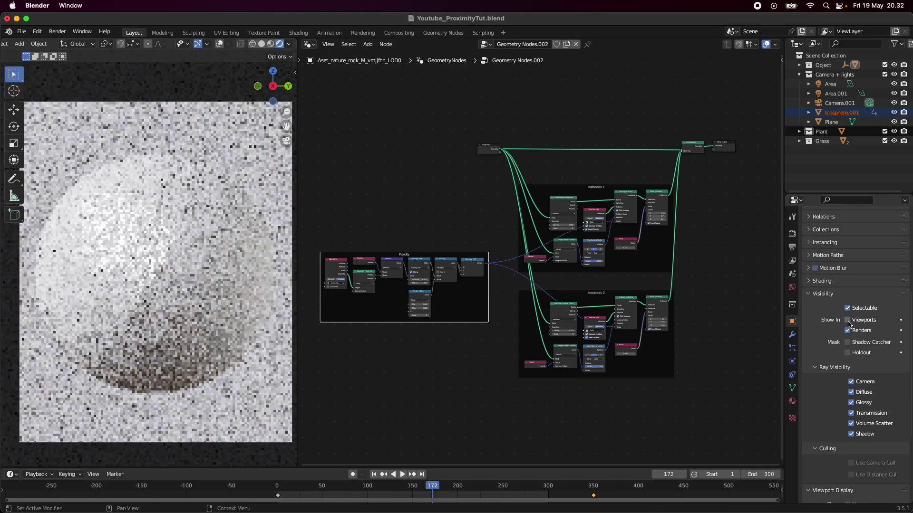
{"action": "left_click", "coordinate": [848, 320]}
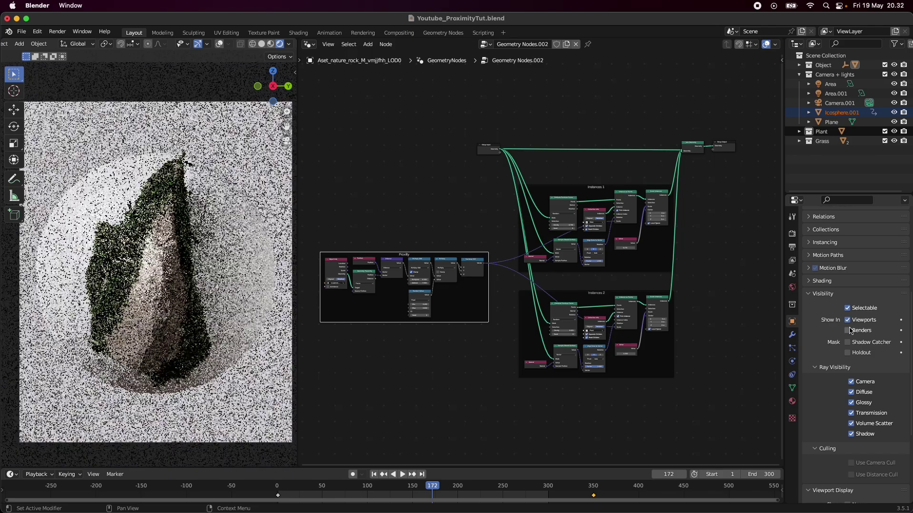
Step: Hide Icosphere.001 in the viewport and disable it in renders
{"action": "left_click", "coordinate": [894, 113]}
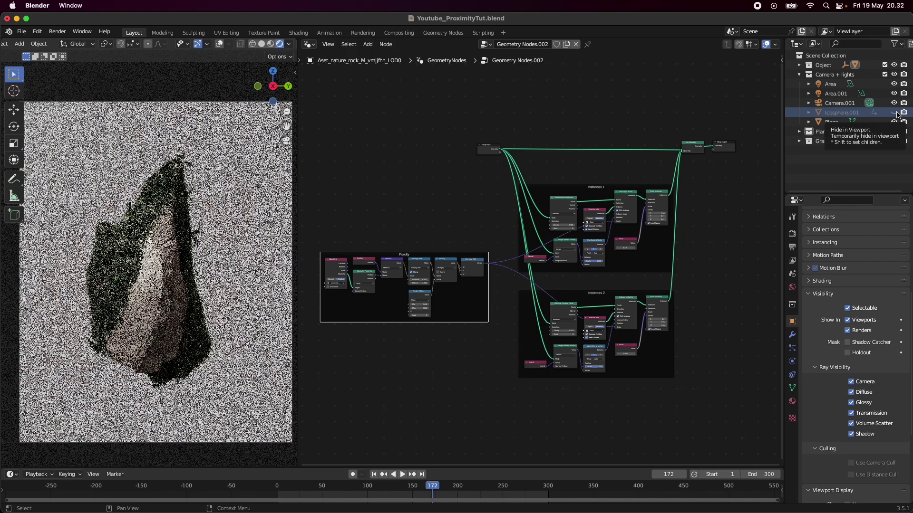
{"action": "left_click", "coordinate": [903, 113]}
{"action": "left_click", "coordinate": [848, 320]}
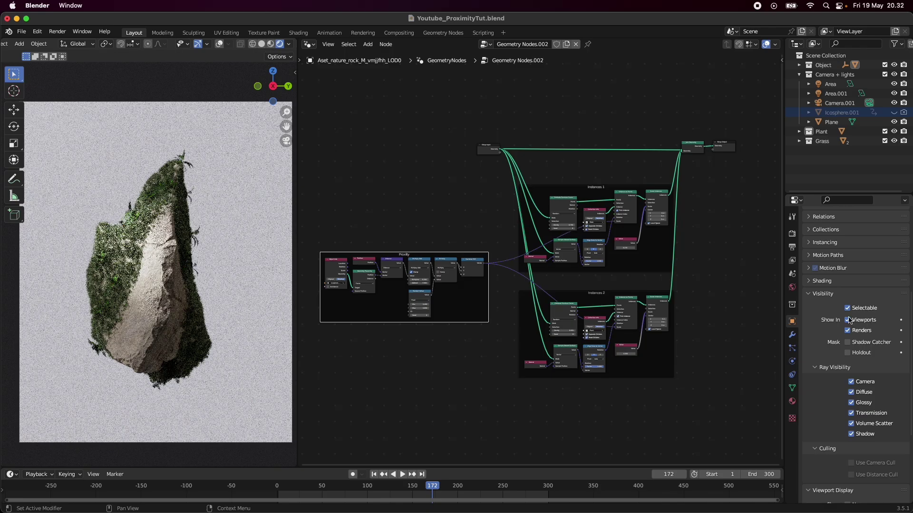
{"action": "left_click", "coordinate": [849, 322]}
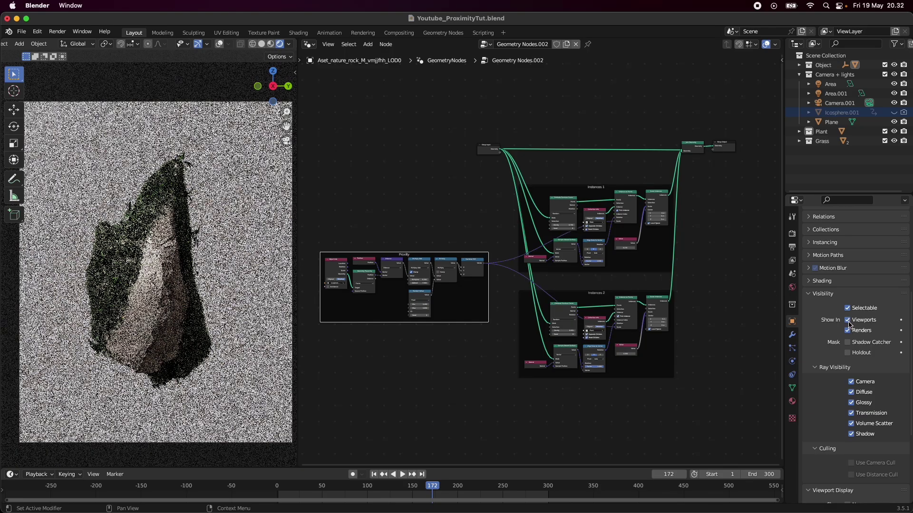
{"action": "left_click", "coordinate": [849, 322]}
{"action": "left_click", "coordinate": [849, 321]}
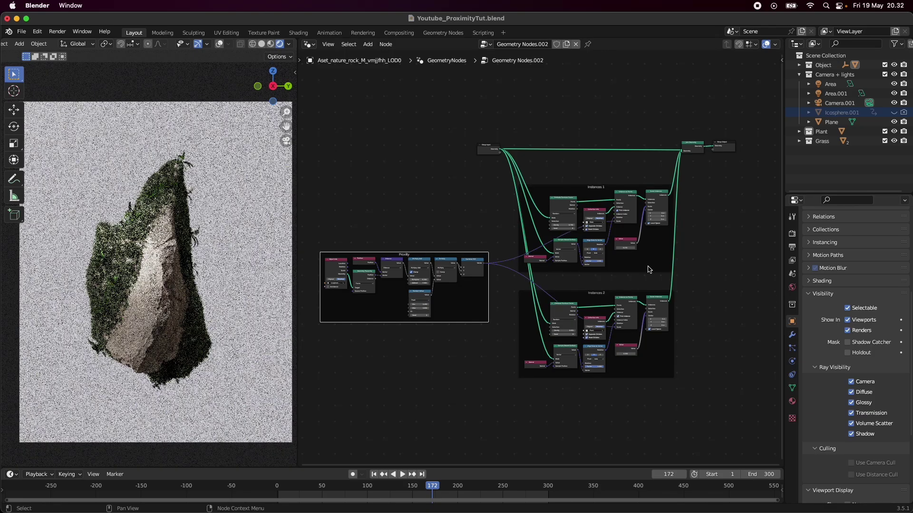
Step: Select Icosphere.001 and turn off its Show In Viewports visibility
{"action": "left_click", "coordinate": [764, 256]}
{"action": "left_click", "coordinate": [842, 113]}
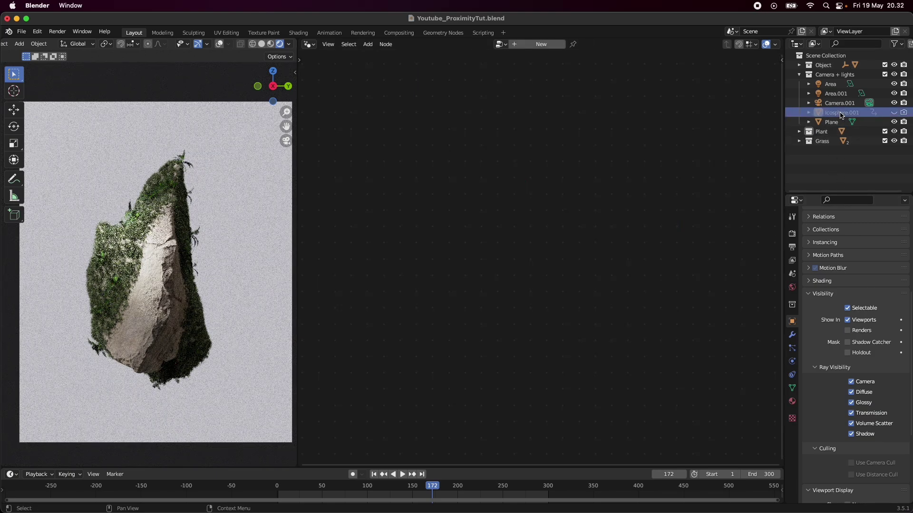
{"action": "left_click", "coordinate": [849, 331]}
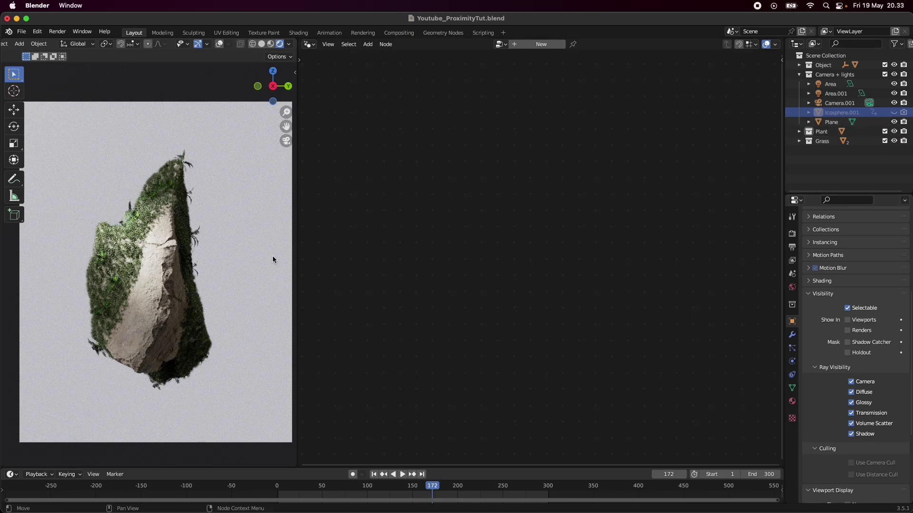
Step: Select the rock in the 3D viewport to bring back its geometry node tree
{"action": "left_click", "coordinate": [315, 48]}
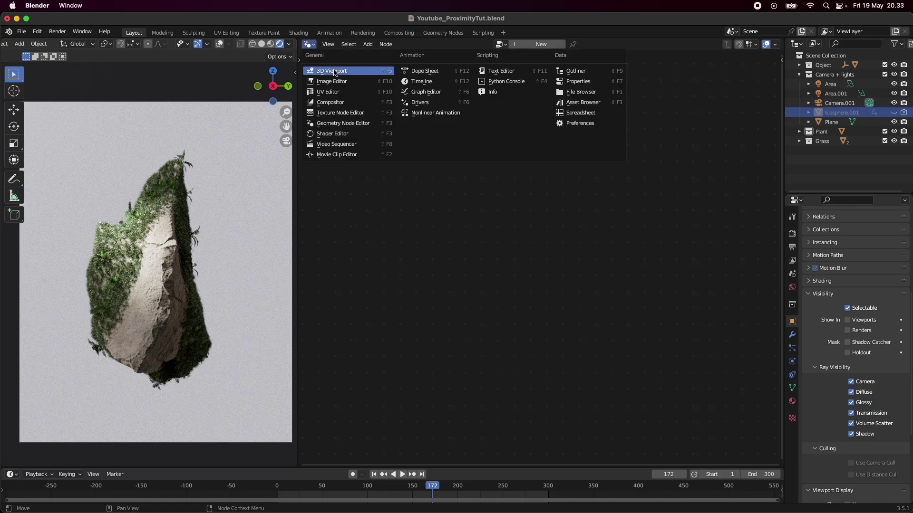
{"action": "left_click", "coordinate": [359, 135]}
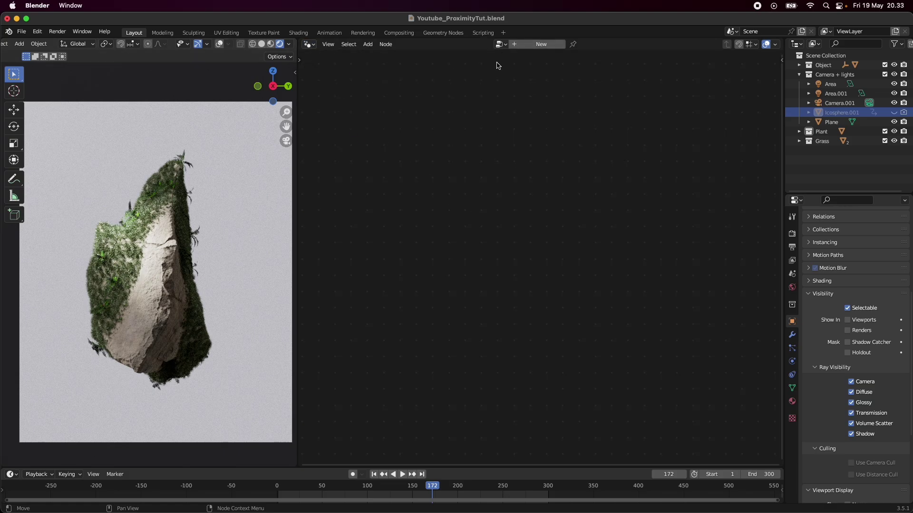
{"action": "left_click", "coordinate": [121, 254]}
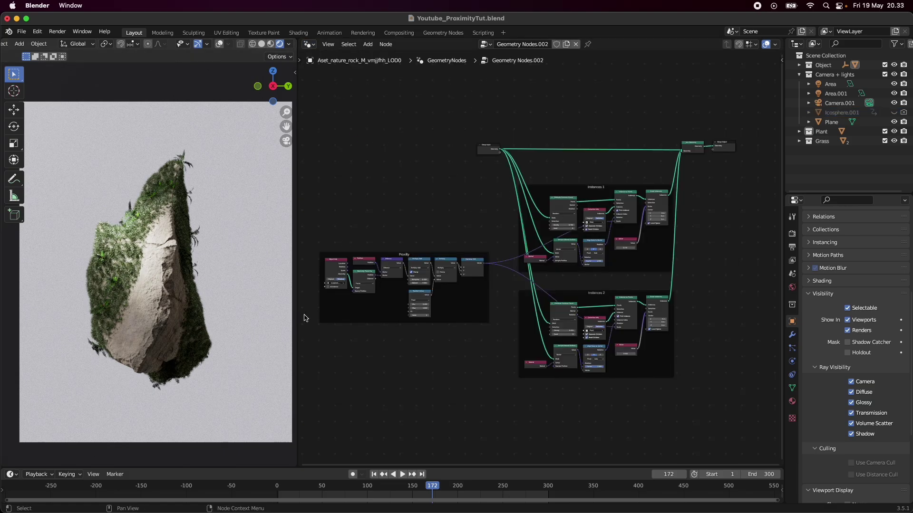